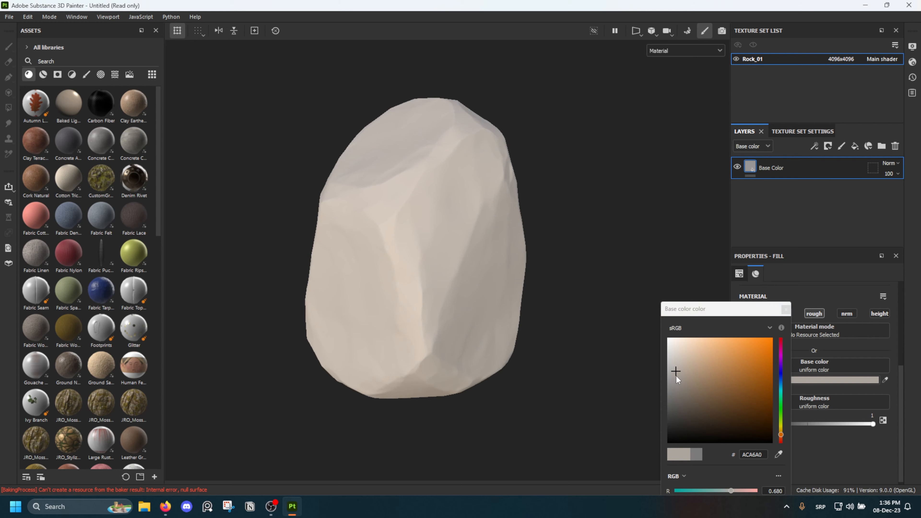
Set the Base Color layer's uniform base color to the warm grey-beige A79787
drag(683, 370, 681, 373)
alt+drag(566, 319, 481, 272)
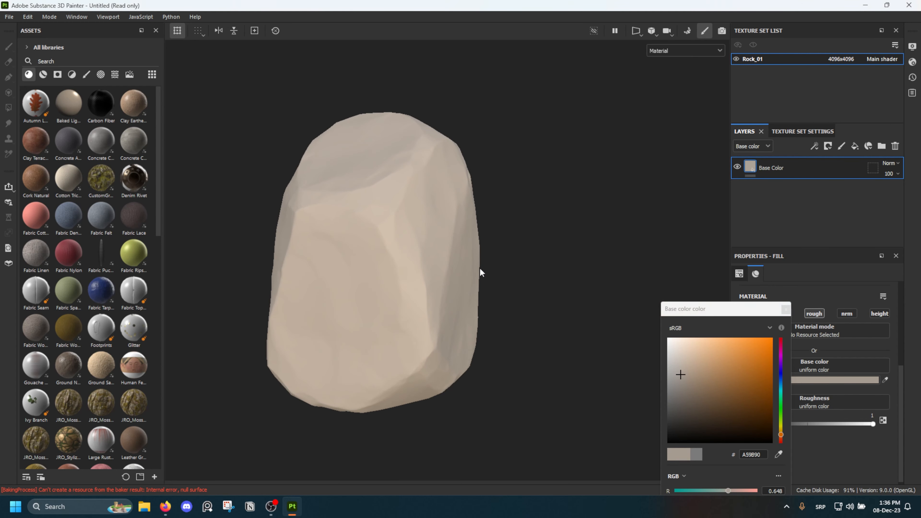
click(689, 375)
alt+drag(526, 319, 659, 297)
click(786, 311)
Preview the baked Ambient occlusion mesh map on the rock and return to the Material view
alt+drag(580, 218, 474, 234)
scroll(474, 235, up, 2)
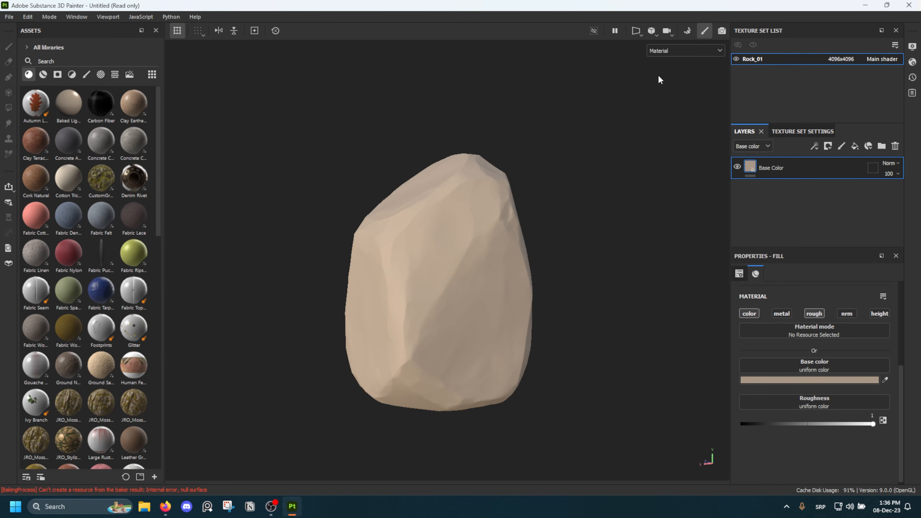
click(665, 51)
scroll(693, 109, down, 1)
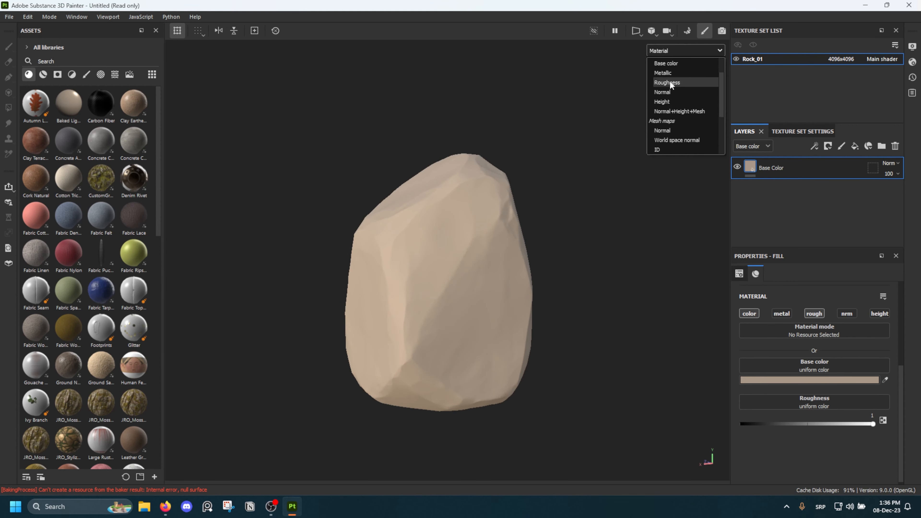
scroll(681, 106, down, 2)
click(679, 127)
alt+drag(678, 131, 641, 238)
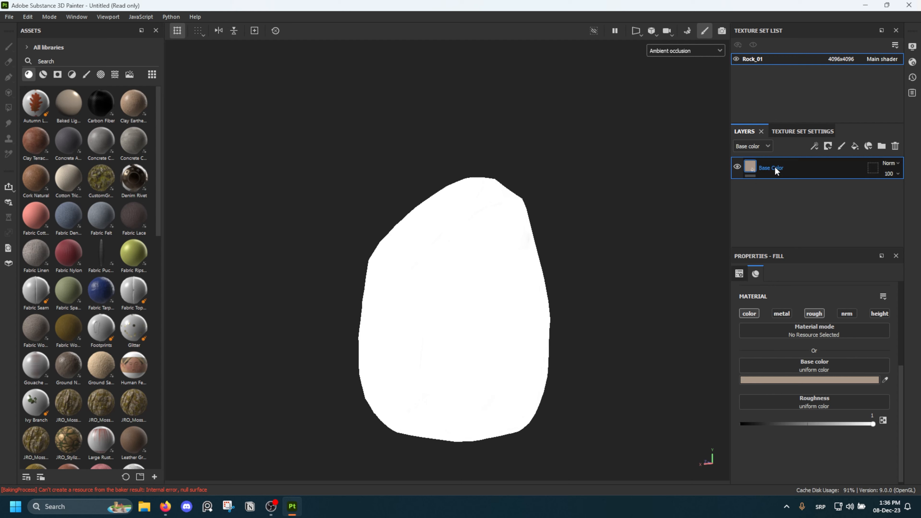
key(m)
scroll(464, 259, up, 1)
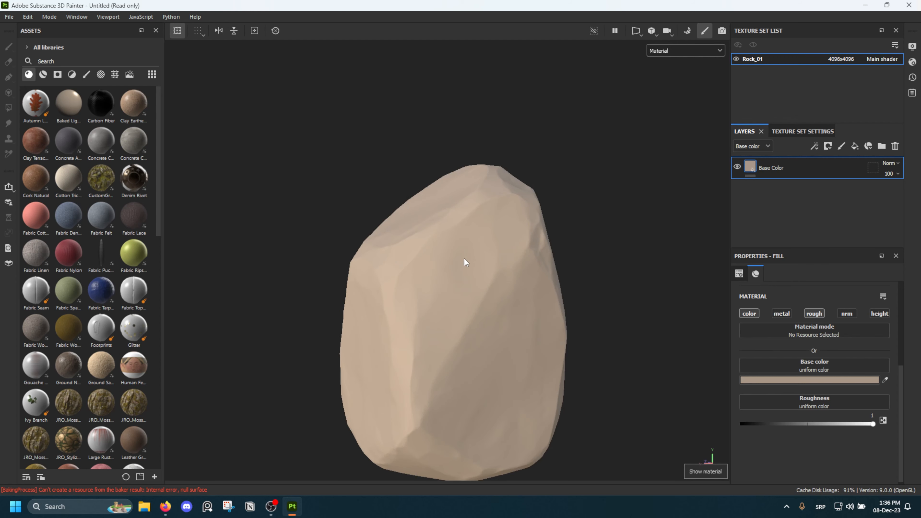
alt+drag(464, 258, 464, 234)
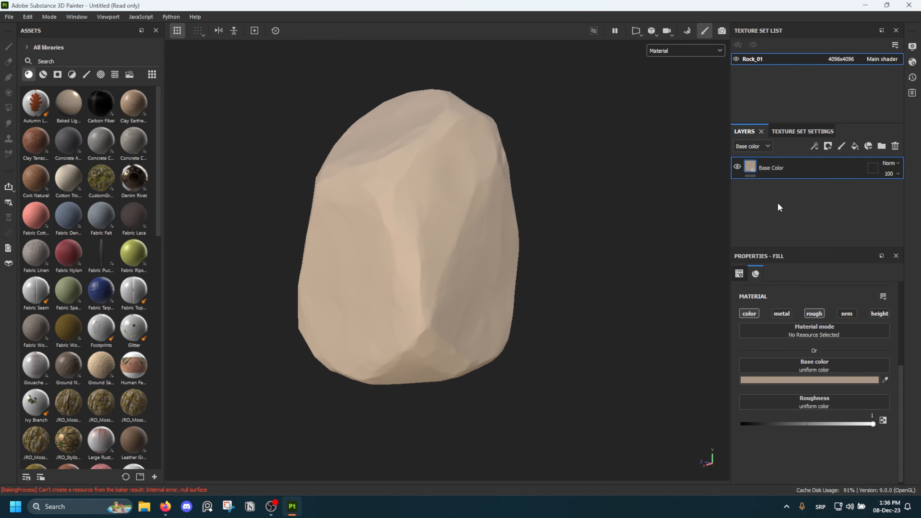
Duplicate the Base Color layer as Edge 01 and set the copy's base color to the light beige DAC6B2
key(ctrl+d)
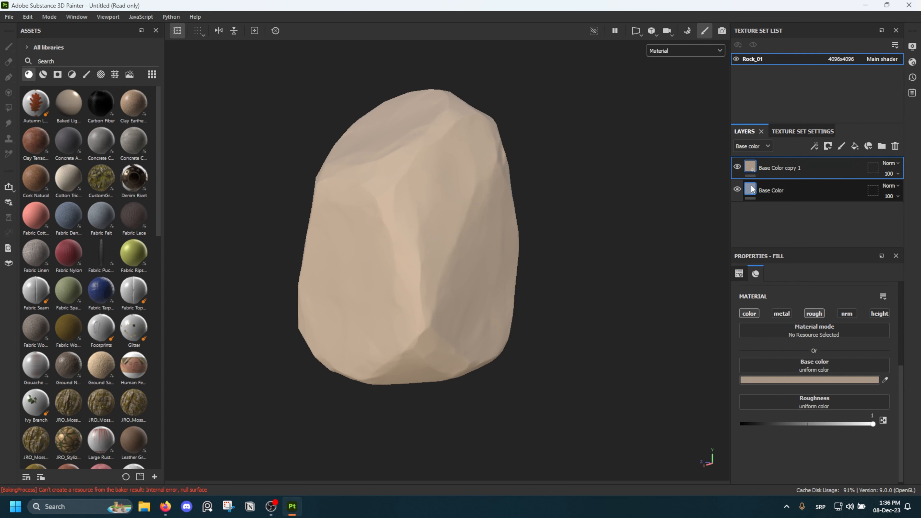
double_click(777, 168)
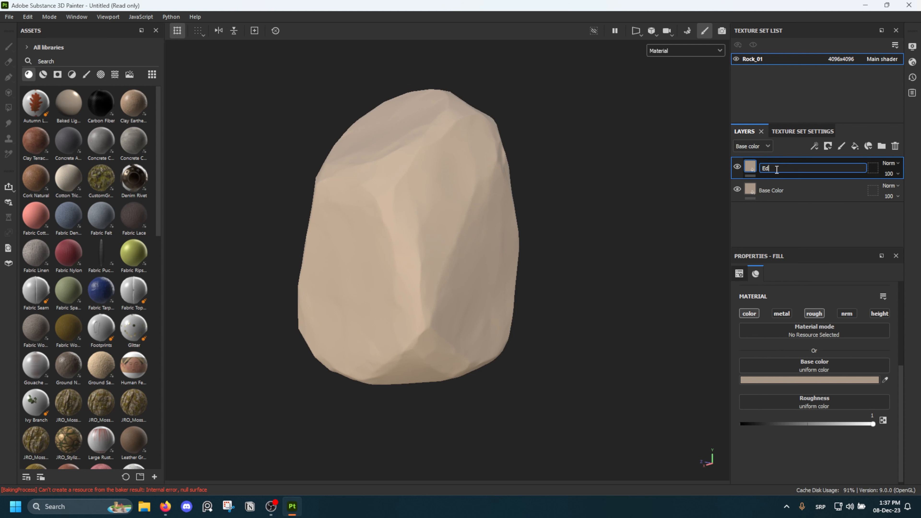
double_click(776, 169)
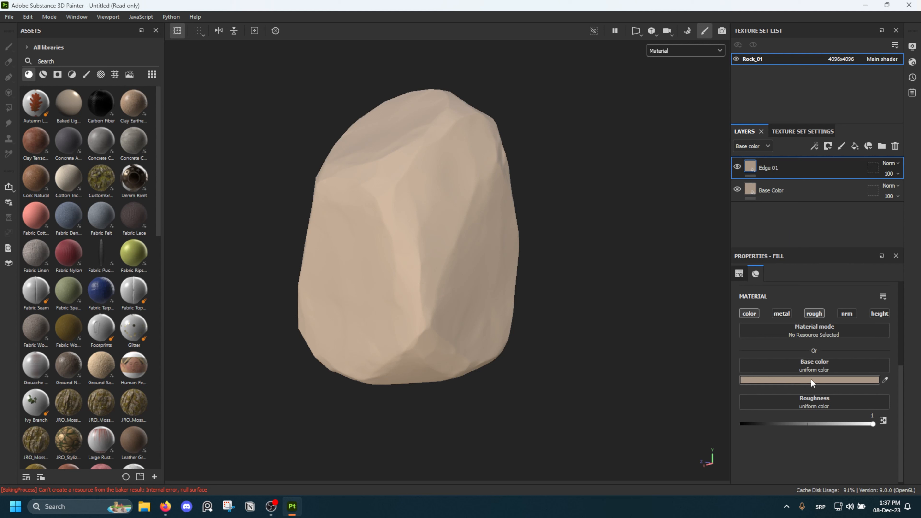
click(860, 380)
click(687, 354)
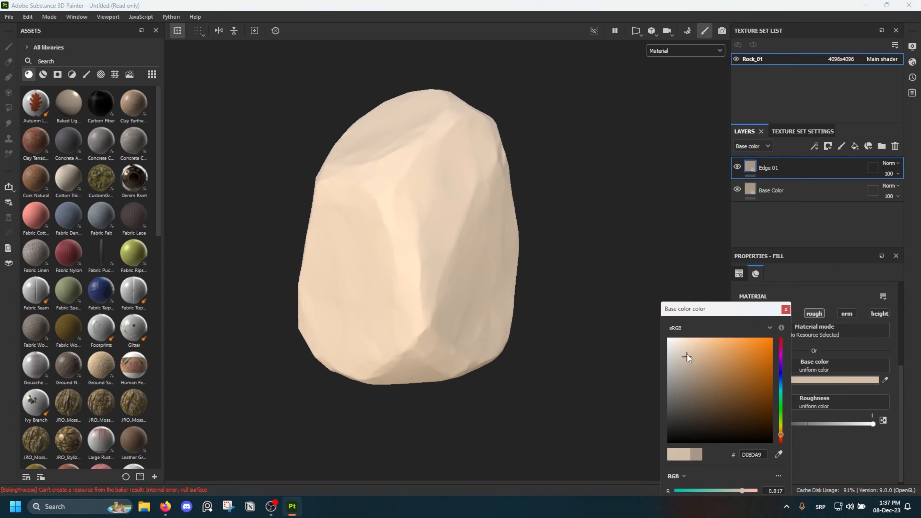
click(786, 310)
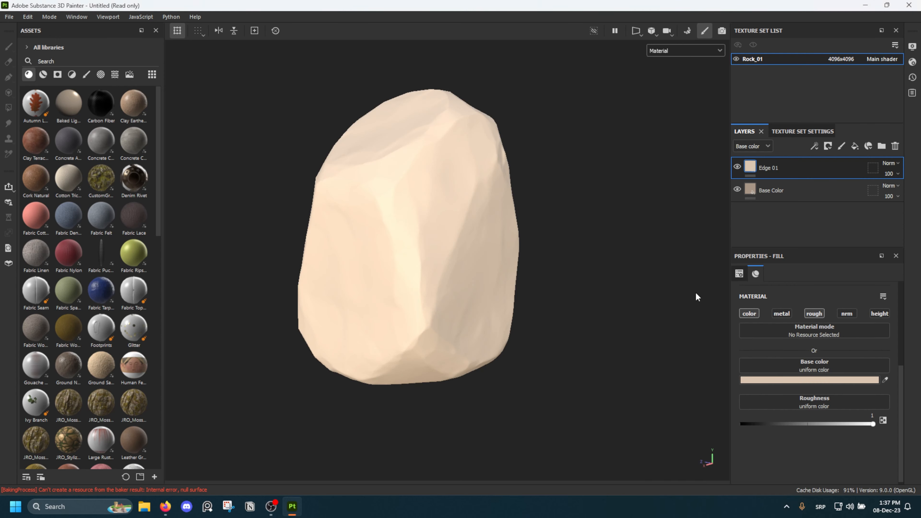
Add a black mask to the Edge 01 layer
right_click(750, 166)
click(786, 182)
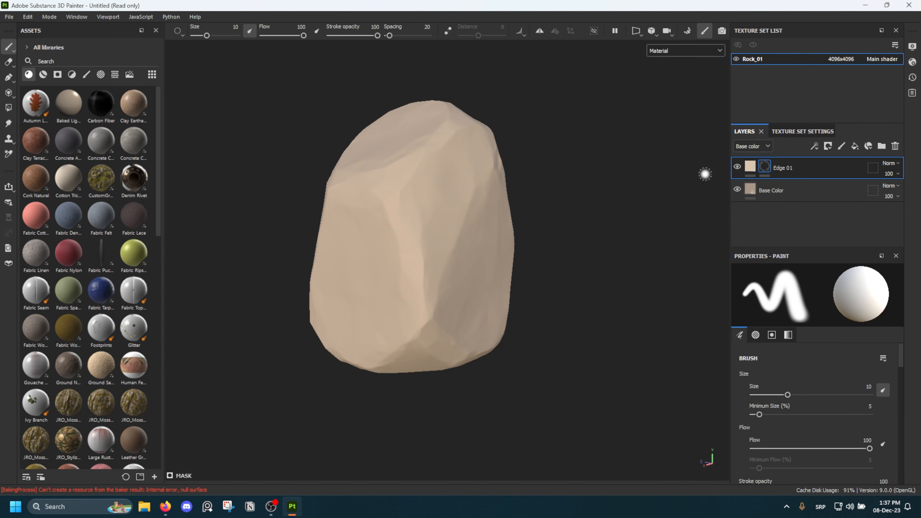
scroll(379, 214, up, 2)
mouse_move(379, 214)
alt+mouse_down()
mouse_move(535, 190)
mouse_move(427, 309)
mouse_move(390, 200)
alt+mouse_up()
right_click(331, 199)
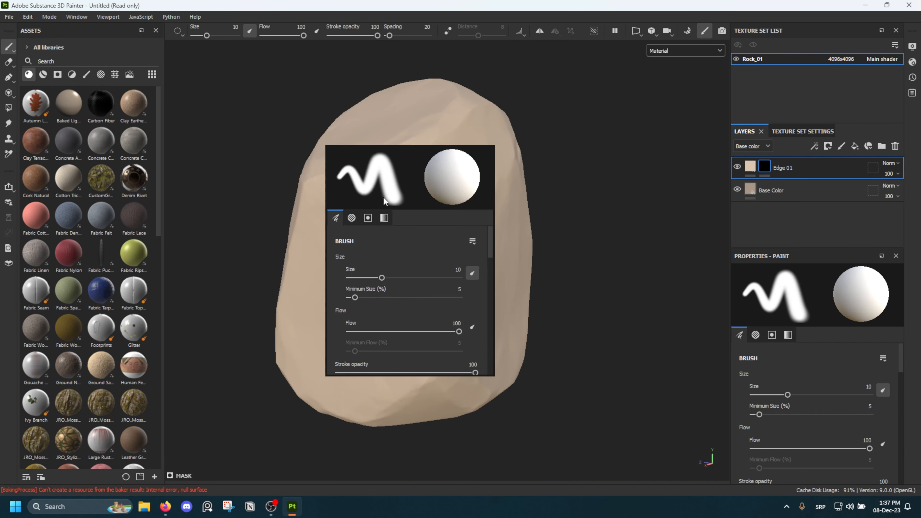
click(296, 95)
mouse_move(252, 150)
alt+mouse_down()
mouse_move(374, 157)
mouse_move(266, 161)
mouse_move(454, 186)
alt+mouse_up()
Add a bitmap mask to the Edge 01 layer using the rock's Thickness map, and display the mask on the model
right_click(768, 167)
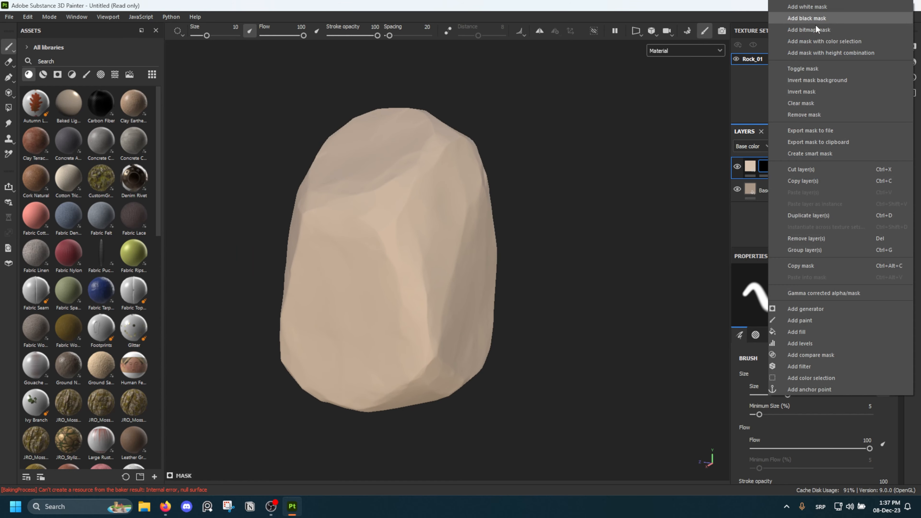
click(812, 29)
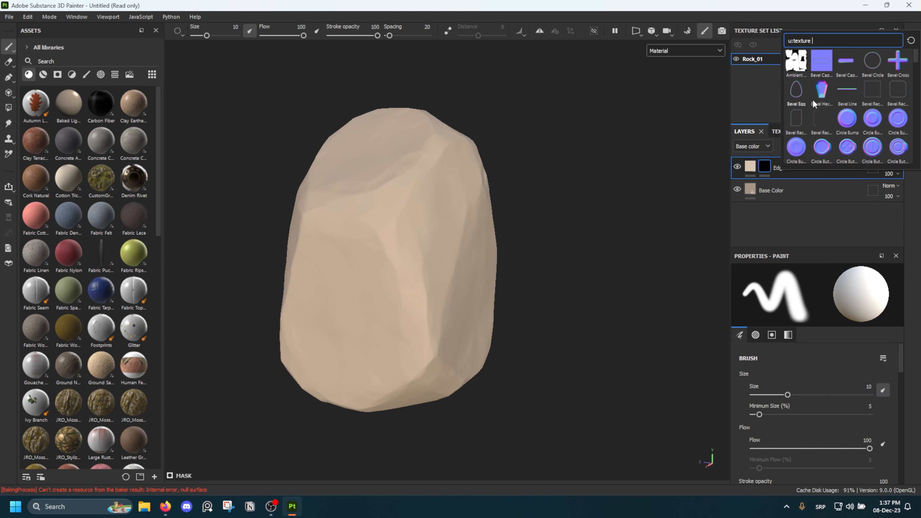
text(cur)
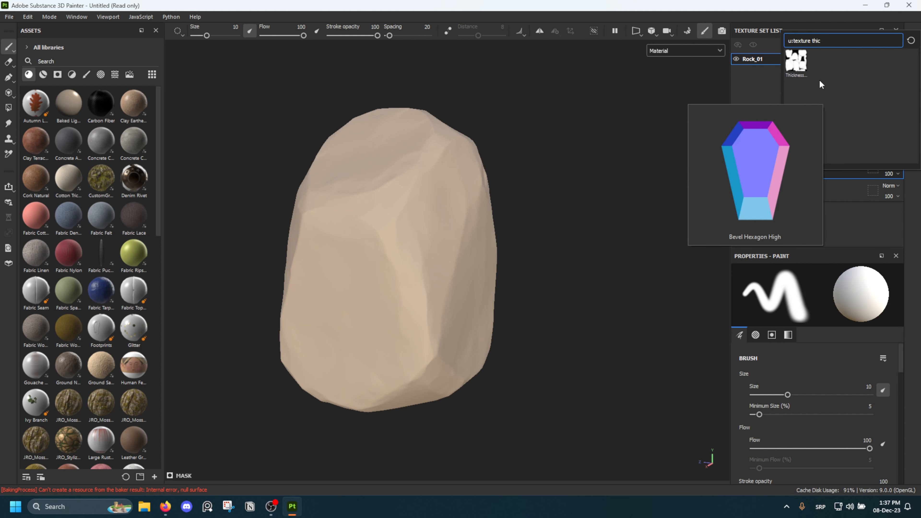
click(801, 65)
alt+drag(430, 199, 486, 218)
alt+click(766, 167)
Invert the Edge 01 layer's mask
right_click(769, 173)
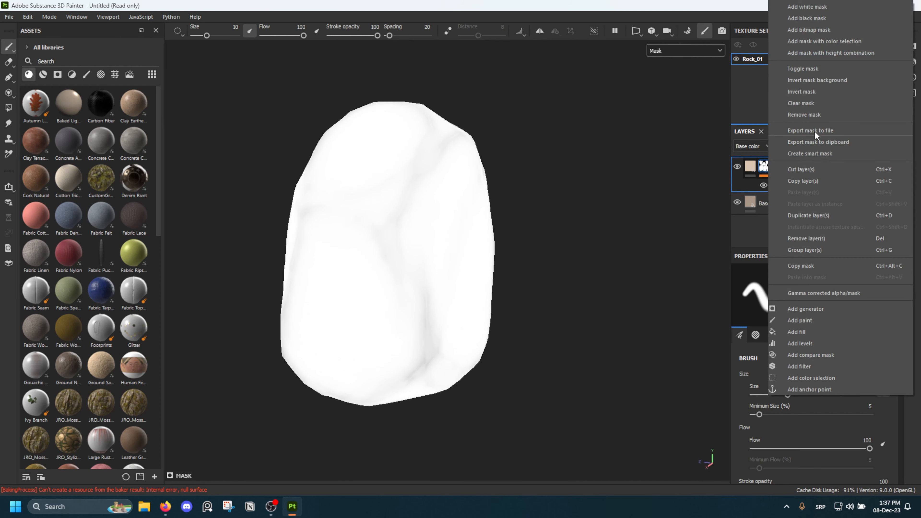
click(808, 95)
alt+drag(468, 232, 422, 160)
Adjust the Levels effect on the Edge 01 mask, setting the midtone to 2.594 and the low input to 0.381
click(784, 185)
mouse_move(818, 296)
mouse_down()
mouse_move(841, 299)
mouse_move(813, 297)
mouse_move(825, 297)
mouse_up()
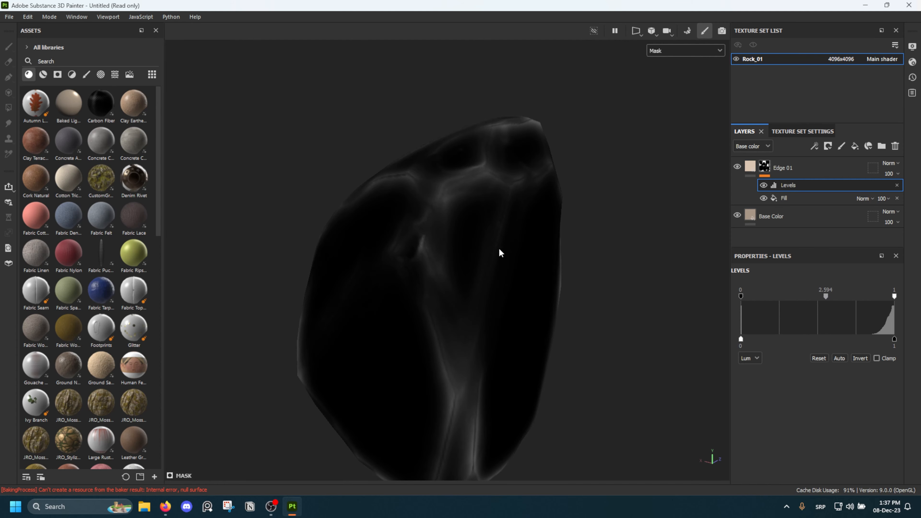
alt+drag(500, 249, 533, 233)
drag(741, 296, 800, 296)
alt+drag(534, 247, 637, 214)
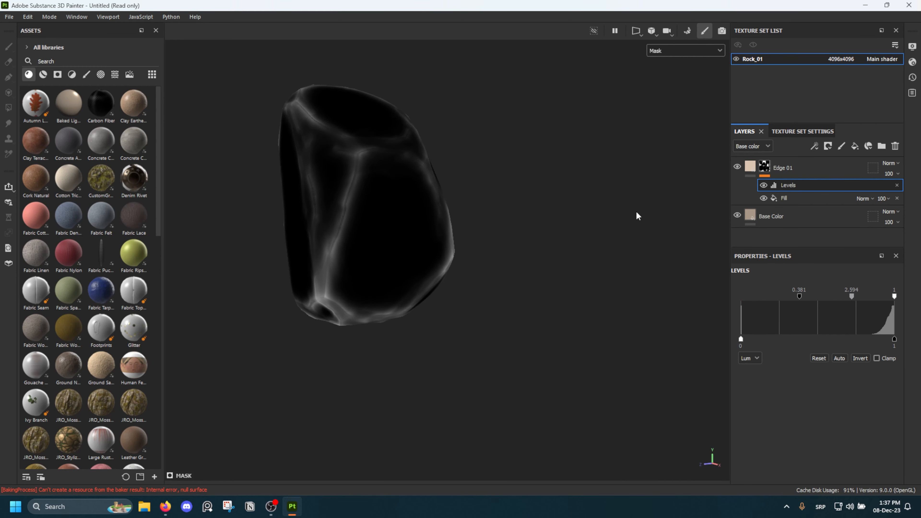
Return to the Material view and examine the edge highlights around the rock
click(755, 168)
alt+drag(574, 180, 627, 175)
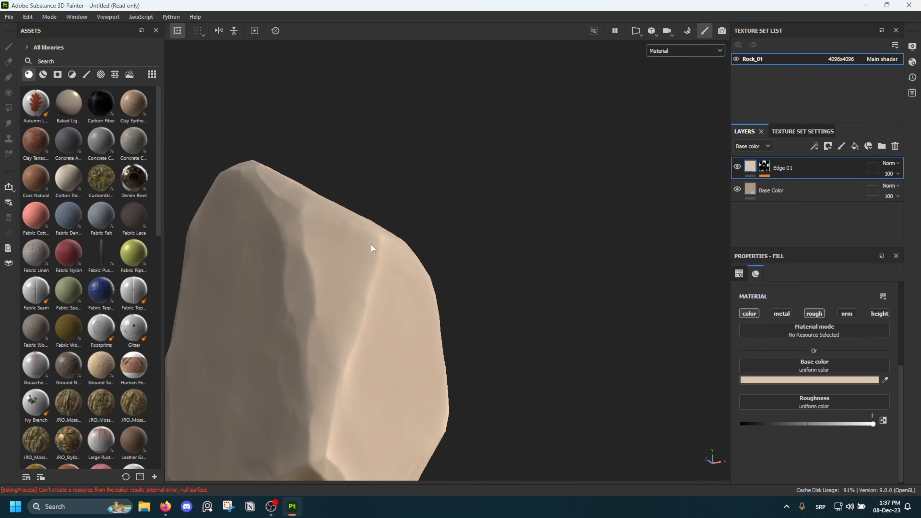
alt+drag(371, 245, 405, 235)
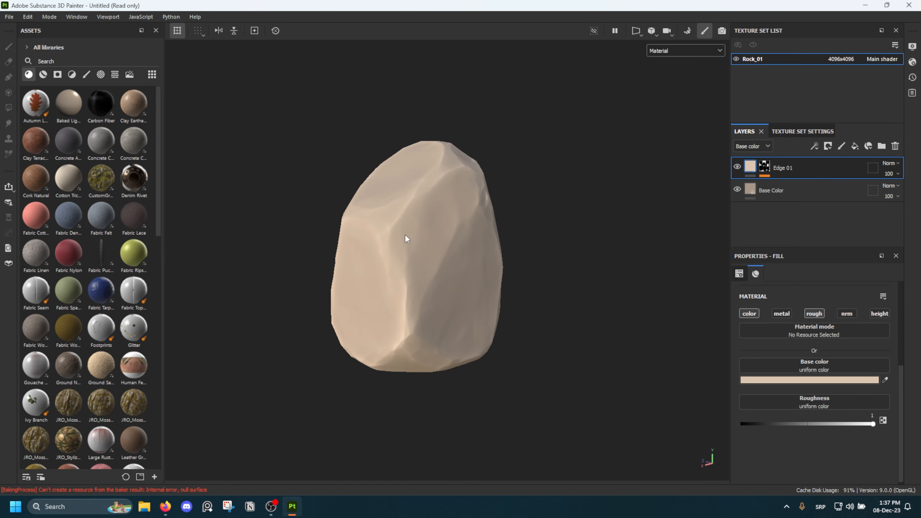
scroll(405, 235, up, 3)
alt+middle_drag(405, 235, 404, 251)
scroll(403, 251, down, 4)
mouse_move(403, 250)
alt+mouse_down()
mouse_move(405, 166)
mouse_move(418, 245)
alt+mouse_up()
scroll(413, 243, up, 2)
alt+middle_drag(401, 239, 406, 254)
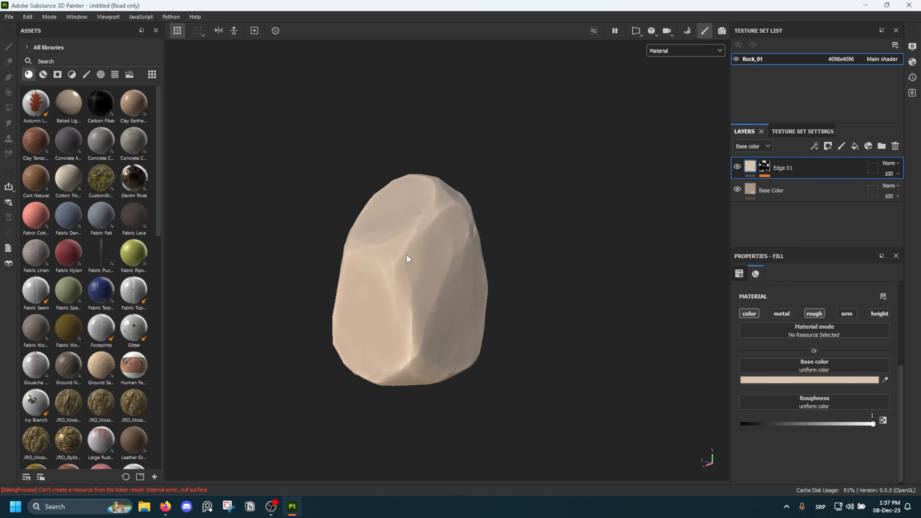
scroll(406, 255, up, 2)
Darken the Base Color layer's base color to the brown 907B67
click(790, 196)
click(781, 379)
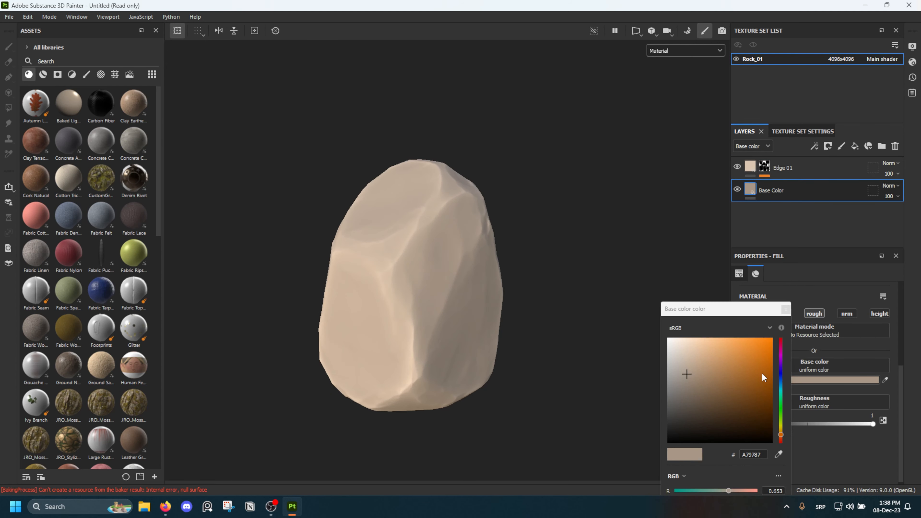
click(697, 383)
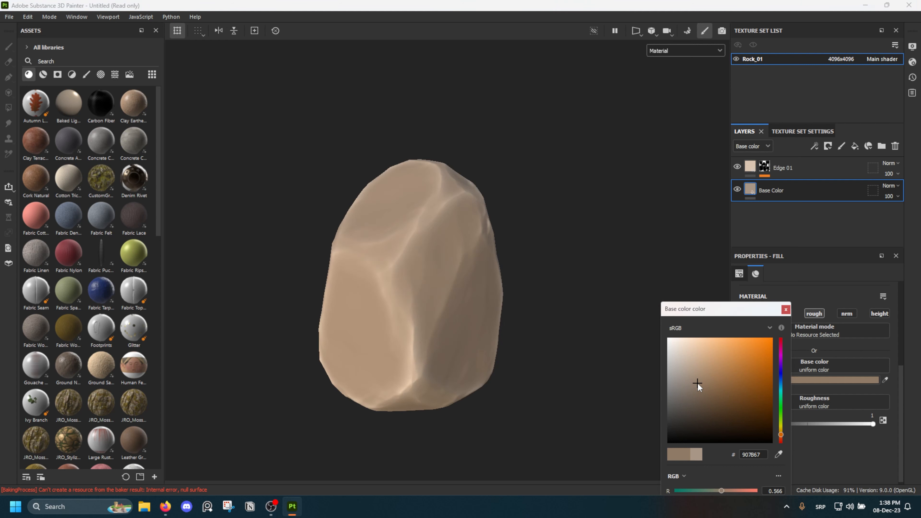
click(786, 309)
Set the Edge 01 layer's base color to the darker tan C6AA90
click(787, 168)
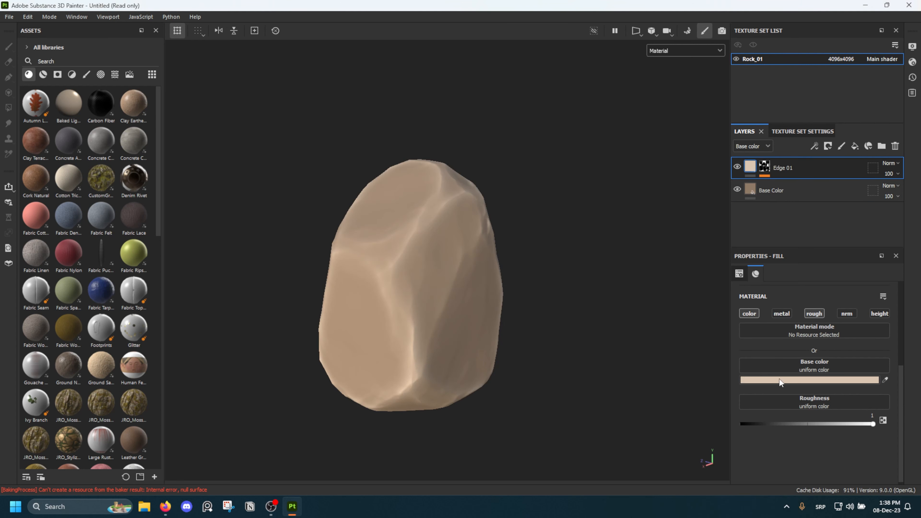
click(790, 379)
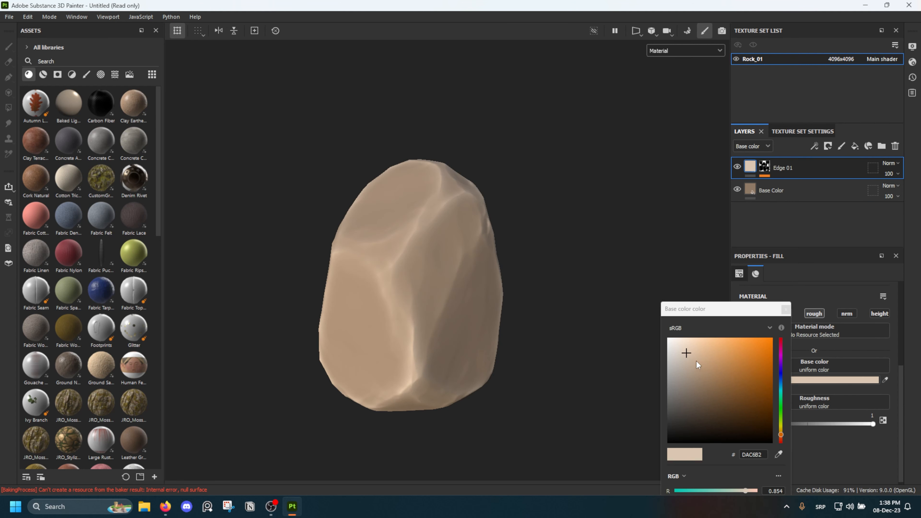
click(697, 361)
alt+drag(617, 309, 409, 264)
scroll(386, 230, down, 4)
alt+middle_drag(409, 264, 456, 261)
scroll(461, 260, up, 1)
scroll(462, 262, up, 2)
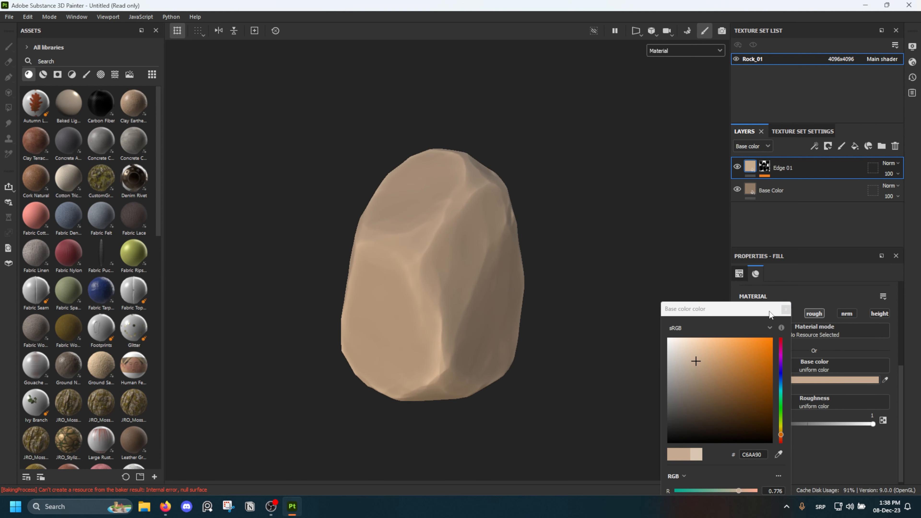
click(786, 310)
Set the Base Color layer's base color to the slightly lighter, more saturated brown 9A8068
alt+drag(581, 261, 473, 202)
scroll(431, 216, up, 3)
scroll(472, 202, down, 3)
alt+middle_drag(472, 202, 456, 181)
scroll(457, 181, down, 1)
alt+drag(456, 184, 440, 212)
scroll(441, 213, up, 2)
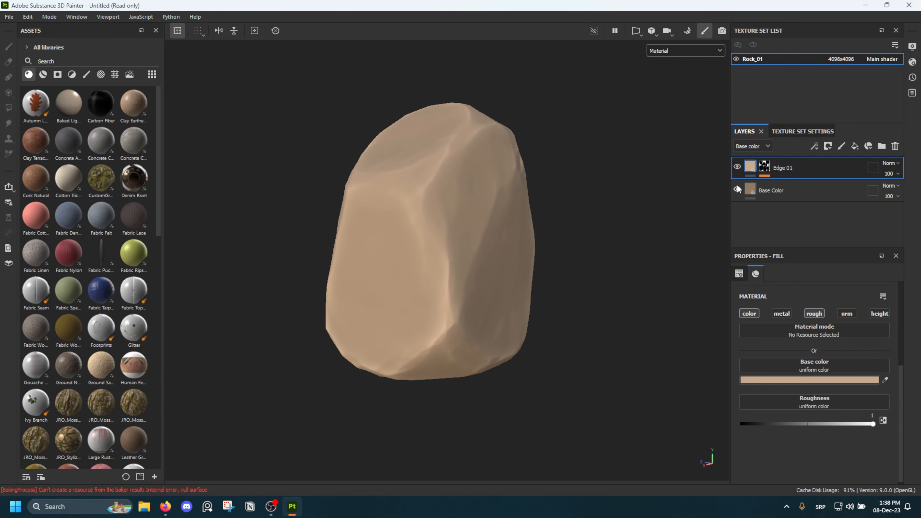
click(809, 191)
click(806, 380)
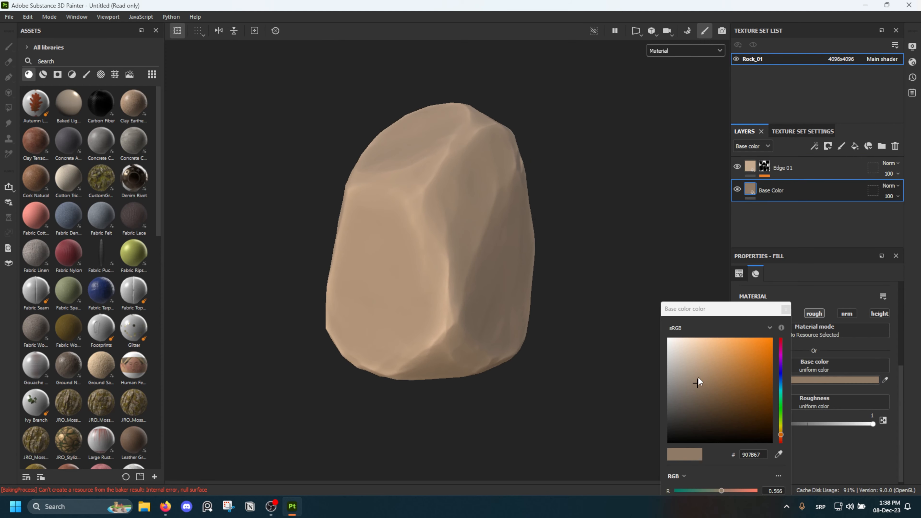
drag(699, 378, 701, 379)
alt+drag(504, 288, 426, 269)
scroll(426, 270, down, 4)
alt+middle_drag(455, 252, 443, 281)
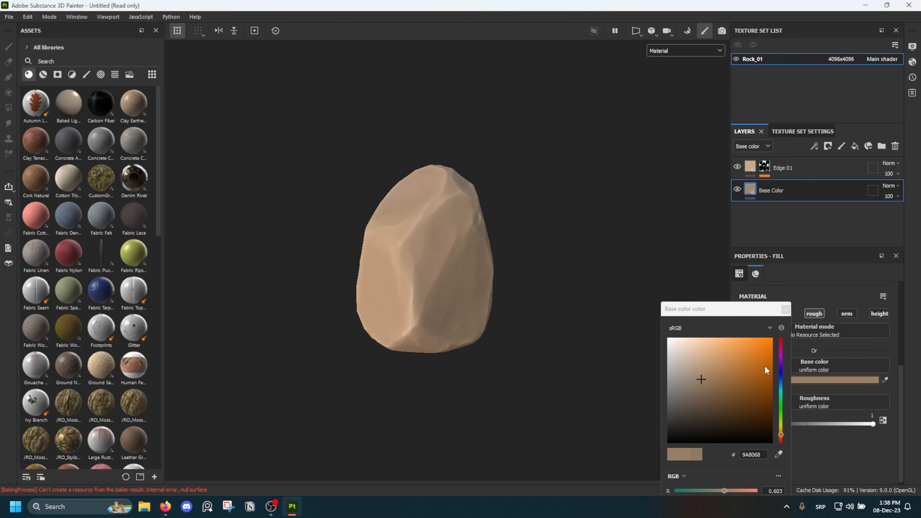
click(786, 310)
Examine the rock from all sides, checking how the edge color blends with the base color
scroll(387, 243, up, 4)
alt+drag(387, 243, 557, 200)
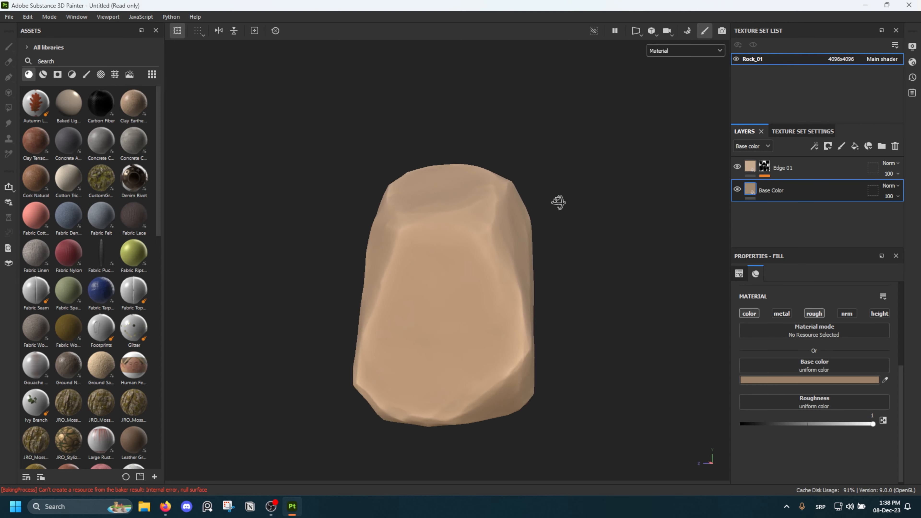
scroll(412, 240, up, 5)
alt+drag(412, 240, 463, 252)
alt+middle_drag(463, 252, 516, 181)
alt+middle_drag(428, 326, 413, 210)
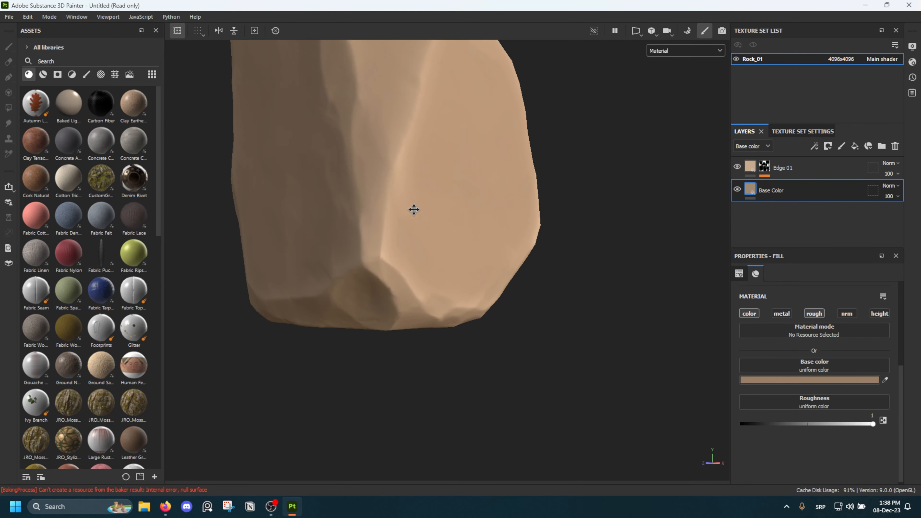
alt+drag(432, 268, 708, 213)
alt+drag(493, 232, 531, 245)
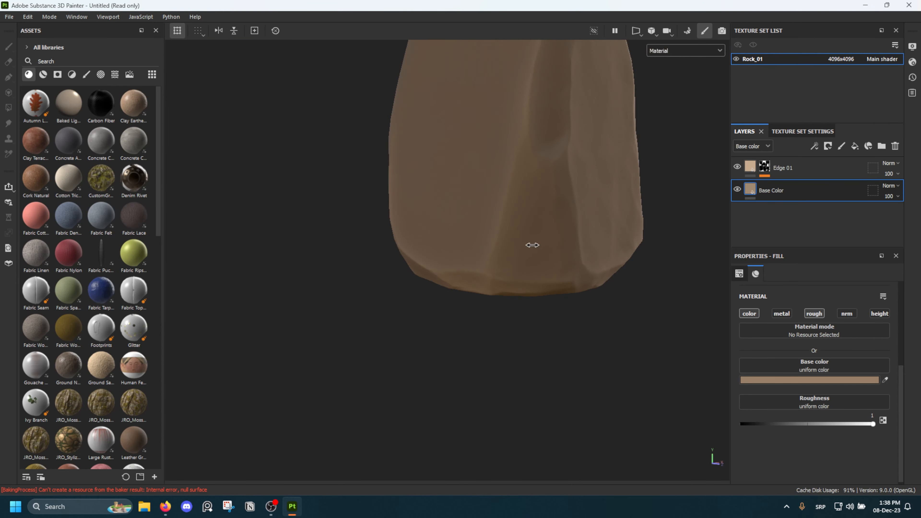
shift+right_drag(531, 245, 509, 249)
scroll(509, 253, down, 5)
alt+drag(481, 309, 591, 278)
shift+right_drag(592, 281, 529, 288)
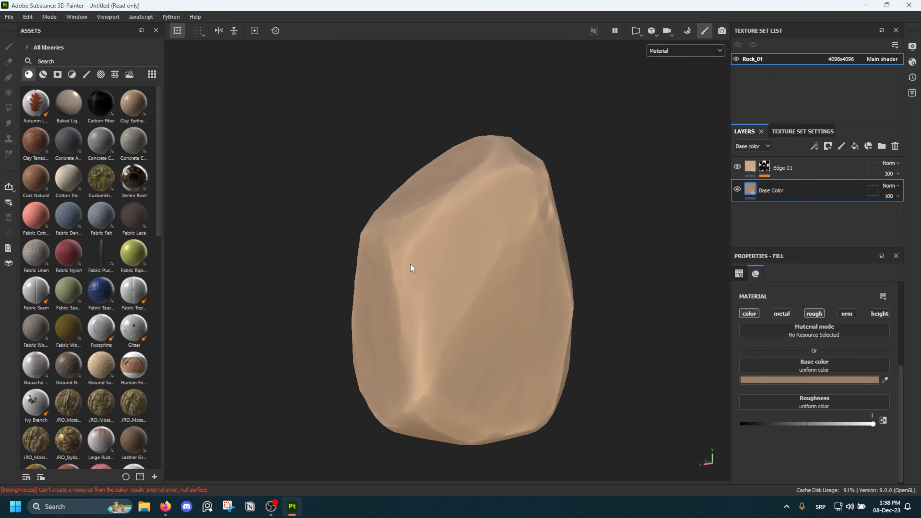
scroll(491, 269, down, 3)
mouse_move(410, 264)
alt+mouse_down()
mouse_move(491, 269)
mouse_move(474, 182)
alt+mouse_up()
alt+drag(433, 239, 400, 305)
scroll(404, 293, up, 2)
alt+middle_drag(443, 263, 425, 284)
scroll(426, 284, up, 1)
Duplicate the Edge 01 layer and rename the copy Edge 02
click(795, 170)
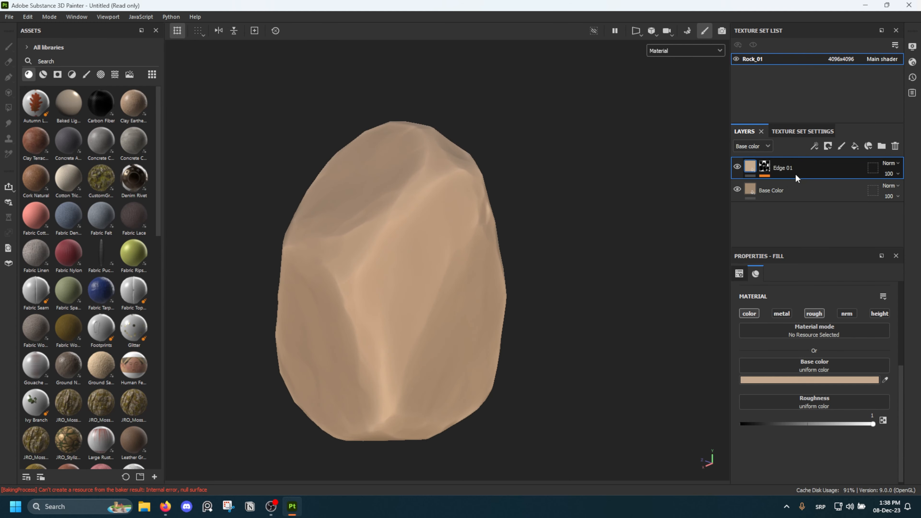
key(ctrl+d)
double_click(809, 169)
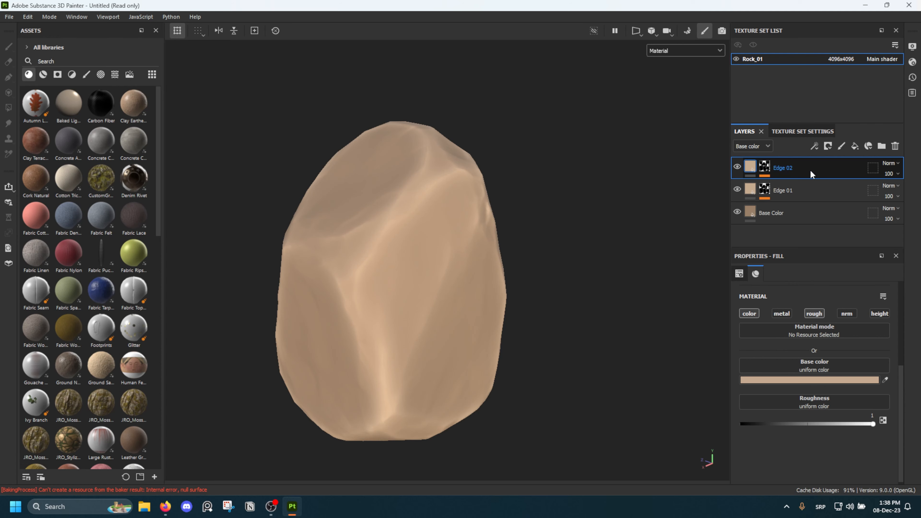
Replace the Edge 02 layer's mask with a black mask and add a Curvature generator to it
right_click(772, 168)
right_click(768, 168)
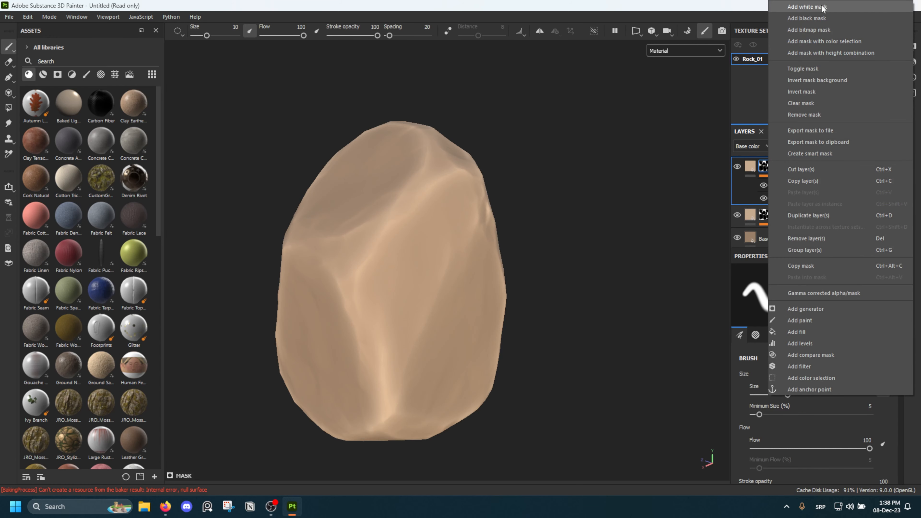
click(813, 18)
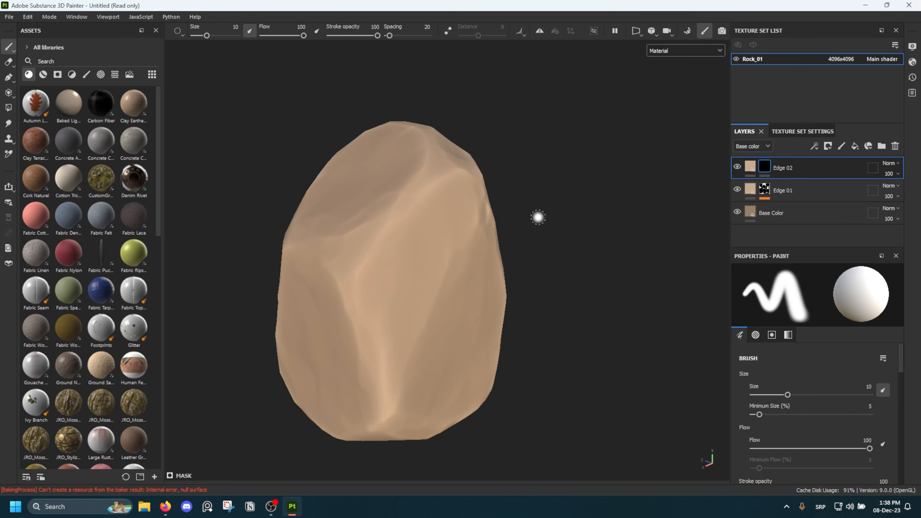
right_click(766, 169)
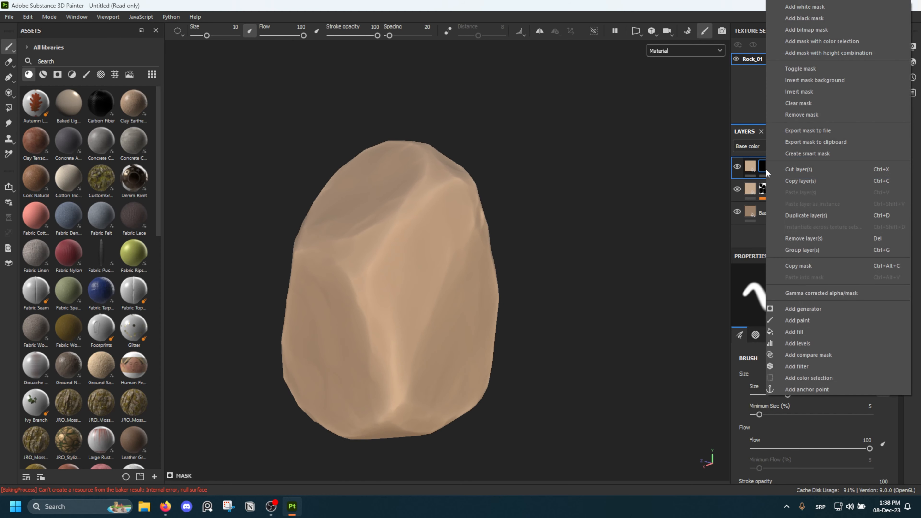
click(815, 309)
click(807, 294)
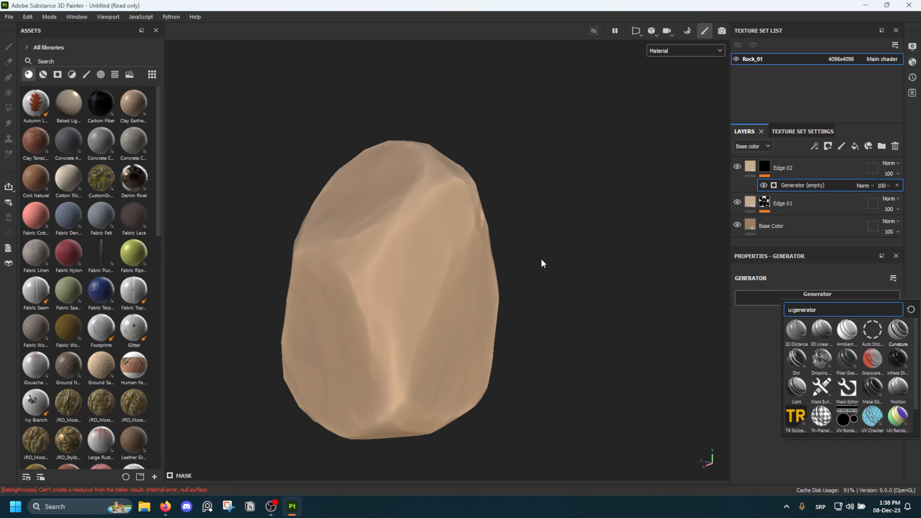
click(898, 330)
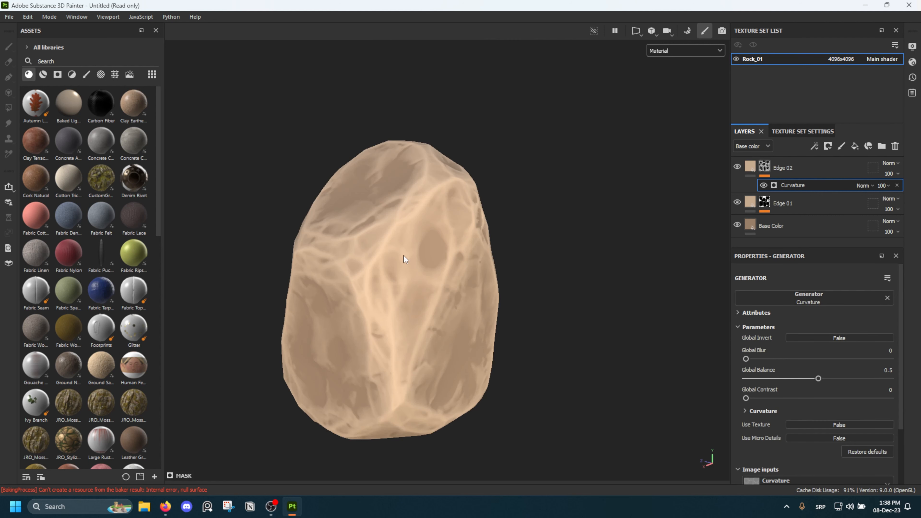
Display the Edge 02 mask on the rock and set the Curvature generator's Global Balance to 0.03
alt+drag(403, 256, 508, 236)
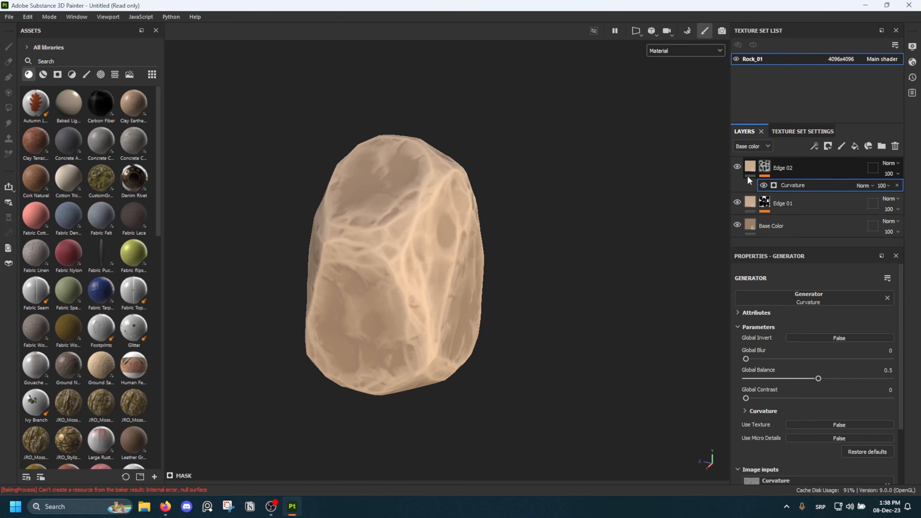
key(m)
scroll(519, 253, up, 2)
alt+middle_drag(428, 276, 440, 263)
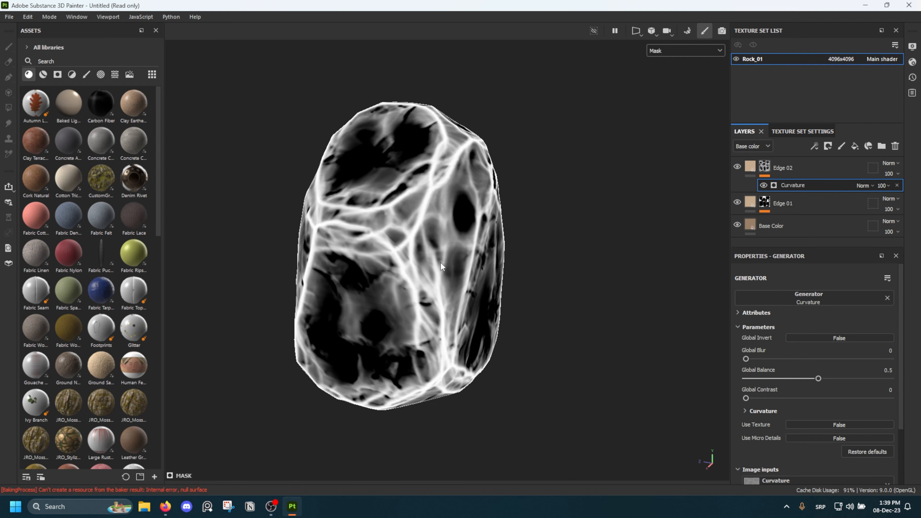
alt+drag(440, 263, 433, 257)
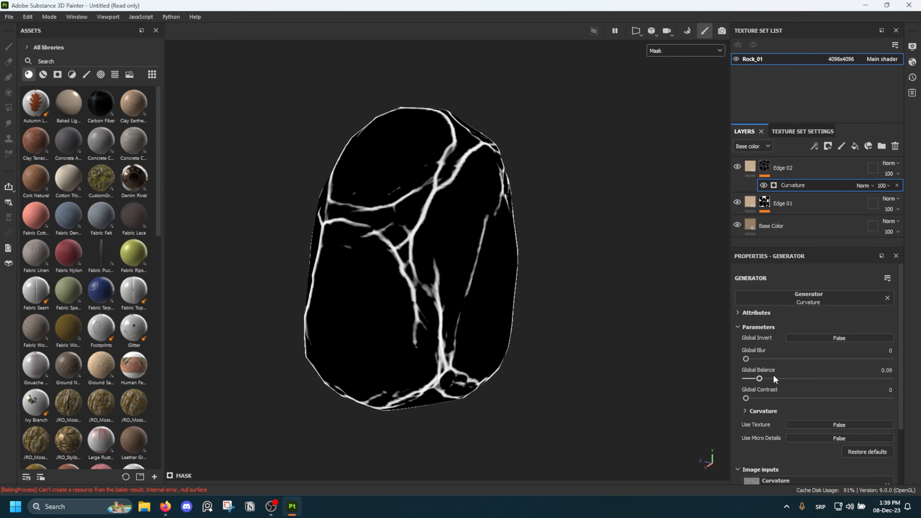
drag(756, 380, 751, 380)
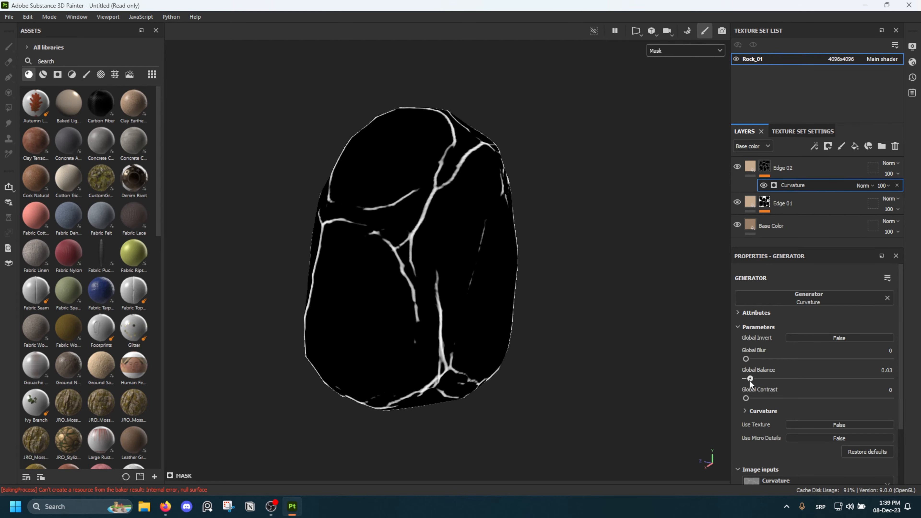
Set the Curvature generator's Global Balance to 0.07 to widen the edge lines on the rock's other side
alt+drag(598, 302, 518, 282)
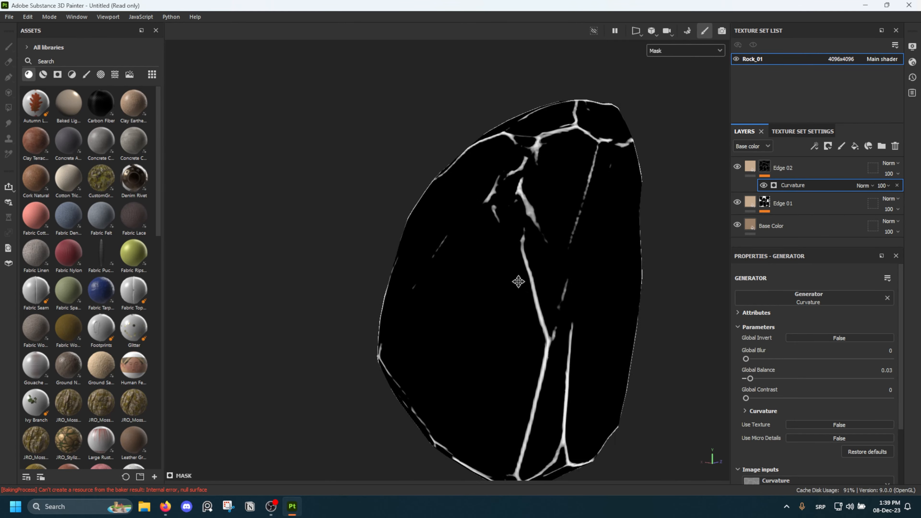
alt+middle_drag(518, 282, 402, 248)
scroll(417, 282, up, 4)
alt+drag(418, 282, 474, 264)
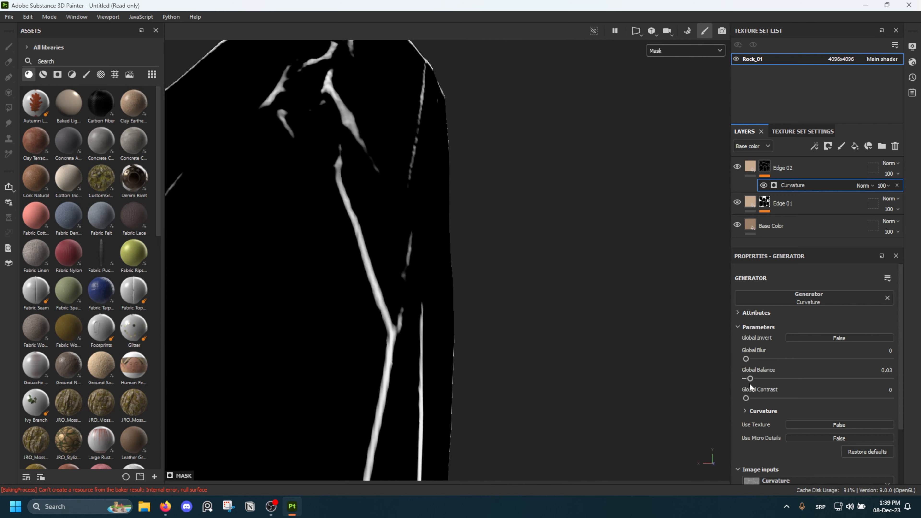
drag(756, 377, 757, 378)
scroll(418, 268, down, 5)
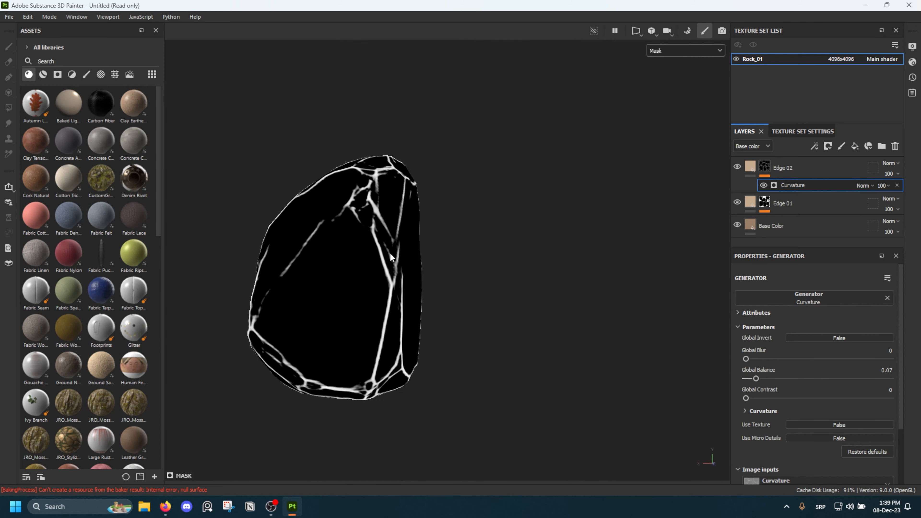
Set the Curvature generator's Global Blur to 0.74 and its Global Balance to 0.13
alt+drag(391, 254, 536, 252)
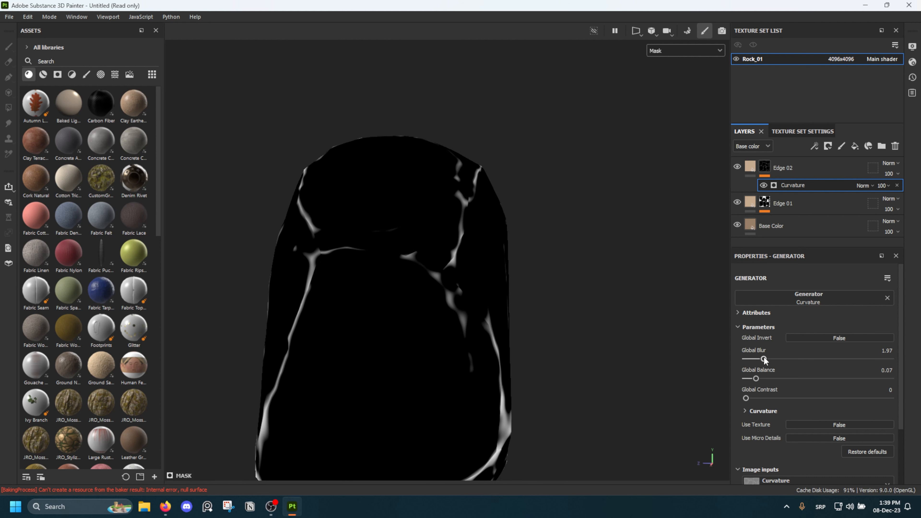
drag(770, 359, 774, 360)
drag(756, 379, 753, 358)
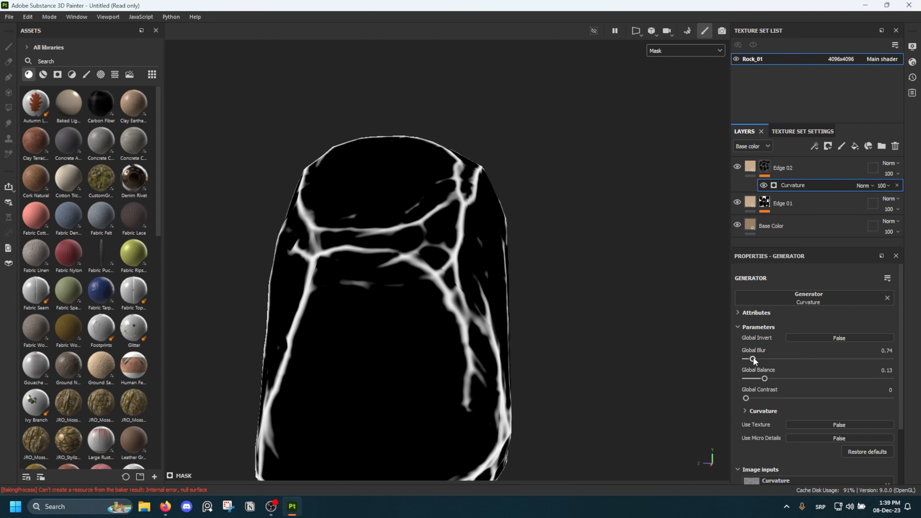
Add a Levels effect to the Edge 02 mask and raise its midtone value to 9.531
right_click(761, 170)
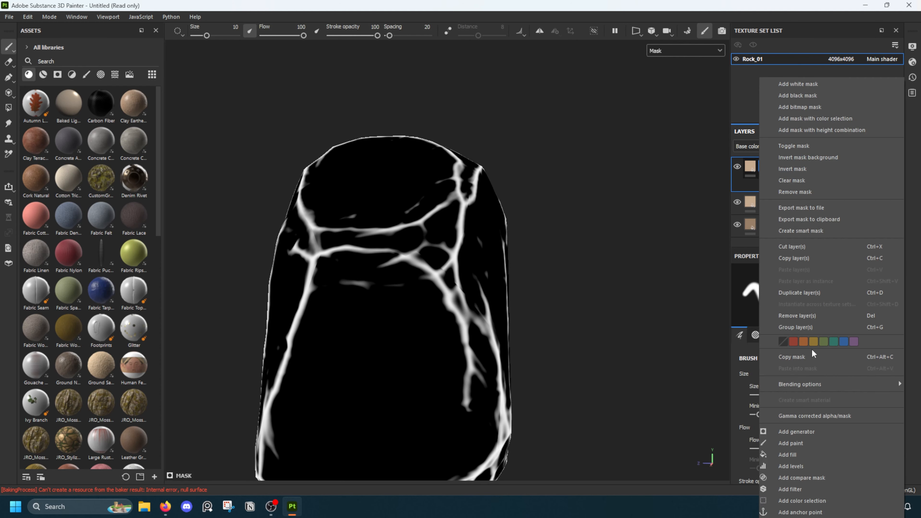
click(792, 466)
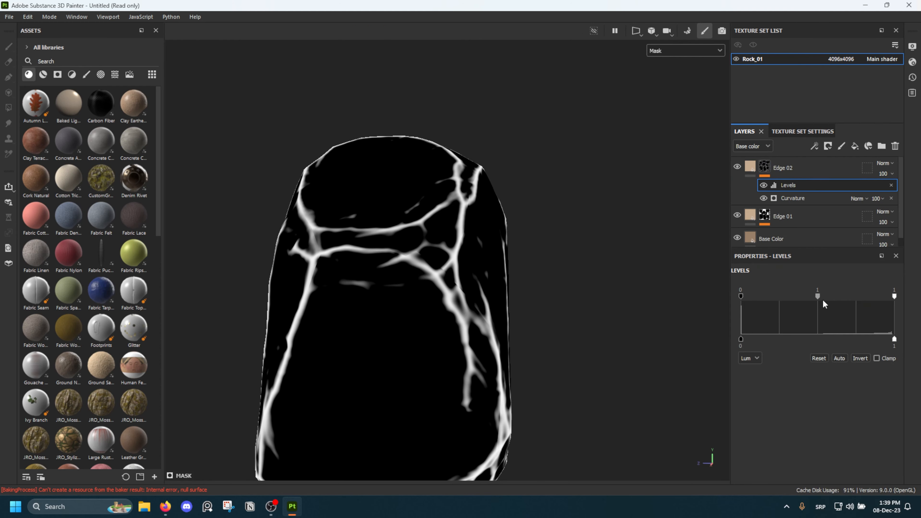
drag(823, 301, 862, 297)
scroll(518, 273, up, 3)
alt+drag(518, 272, 451, 259)
scroll(380, 264, down, 3)
scroll(377, 216, up, 4)
alt+drag(376, 216, 413, 304)
scroll(433, 200, up, 2)
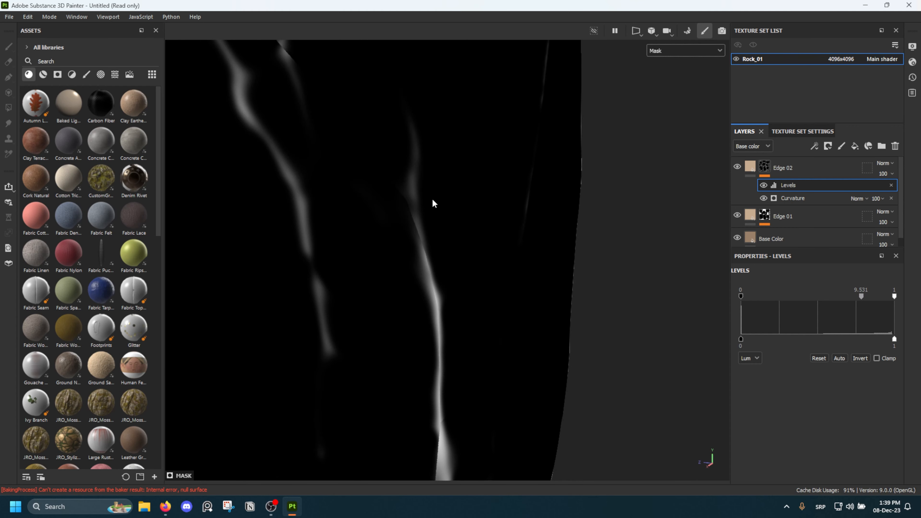
Raise the midtone value of the Edge 02 mask's Levels effect slightly to 9.719
alt+drag(434, 204, 388, 182)
alt+drag(394, 253, 659, 276)
scroll(411, 216, down, 3)
drag(863, 302, 862, 307)
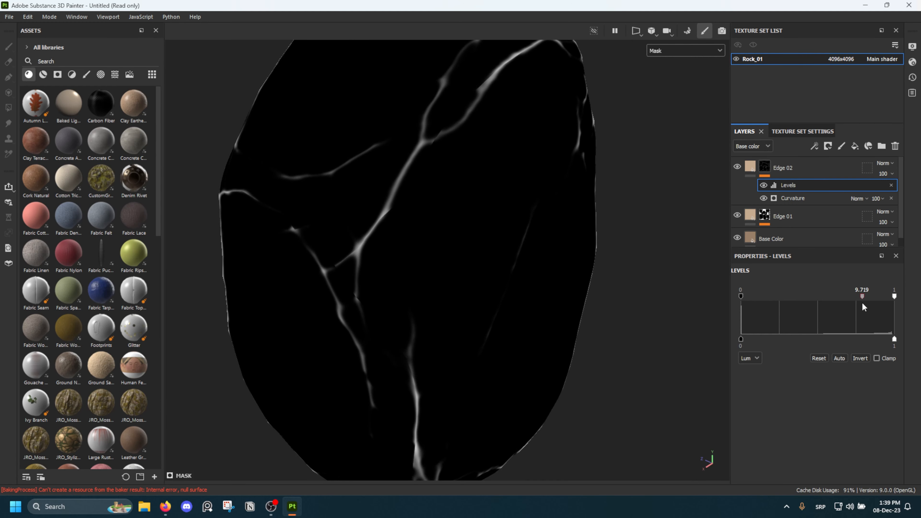
Compare the Edge 02 mask's edge lines up close with its Levels effect switched off and on
click(792, 199)
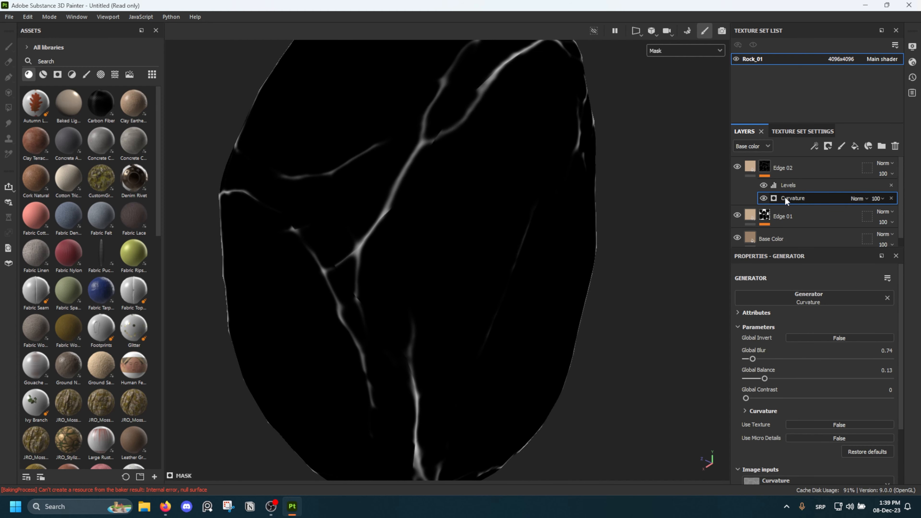
click(763, 185)
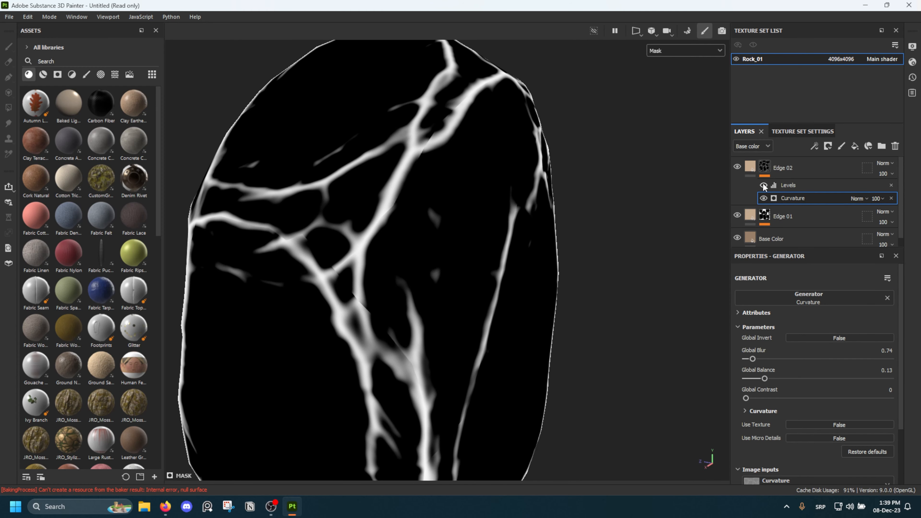
click(763, 184)
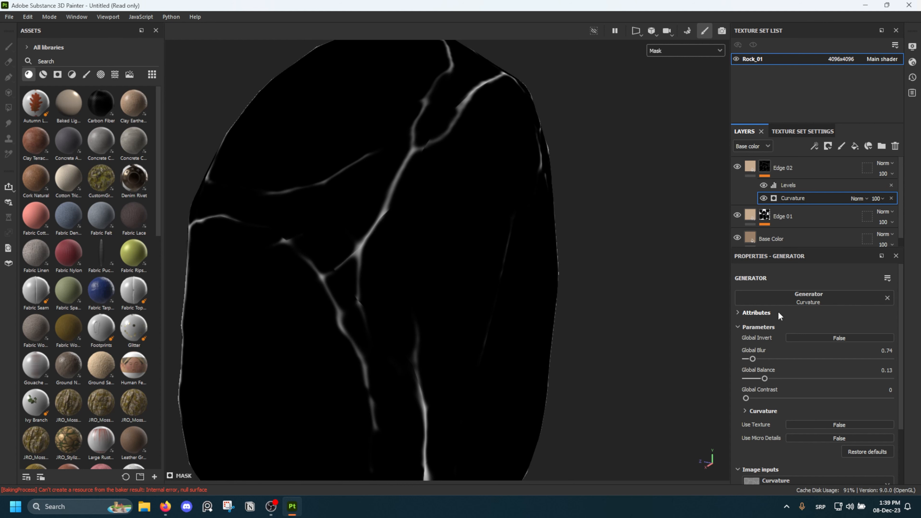
scroll(376, 310, up, 10)
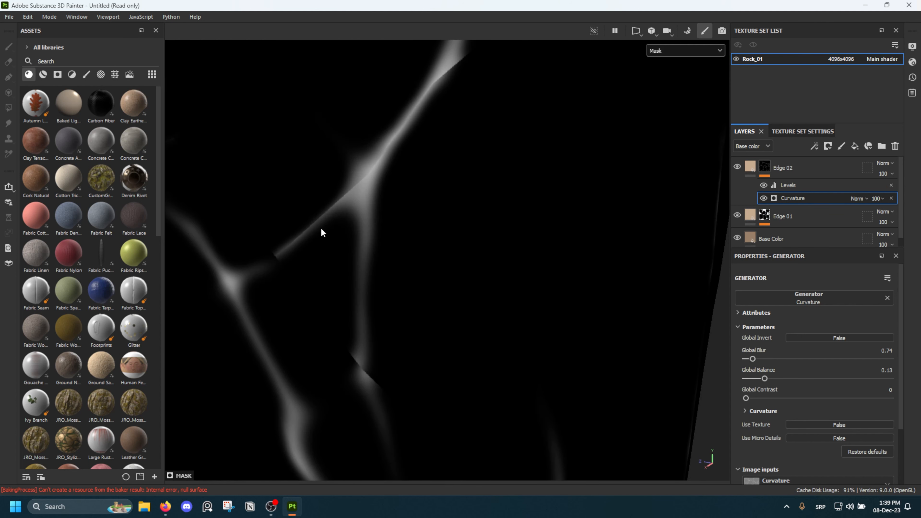
click(763, 186)
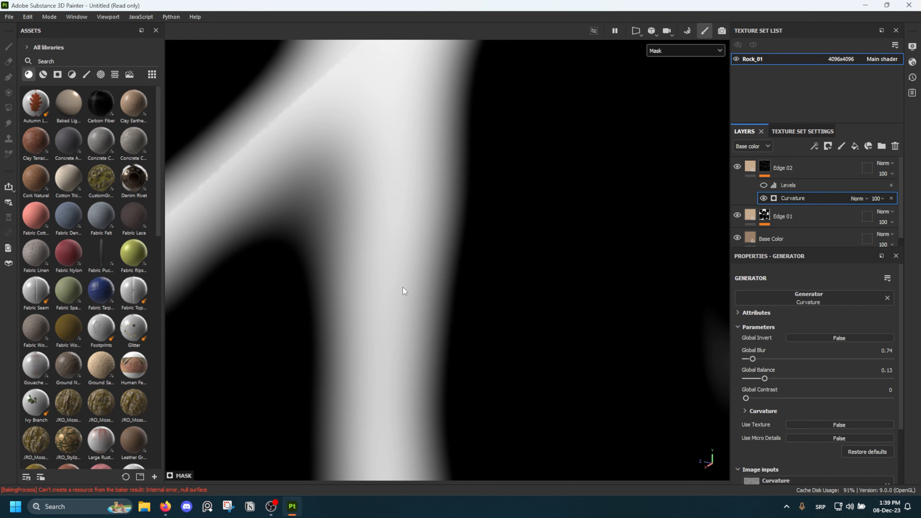
click(763, 185)
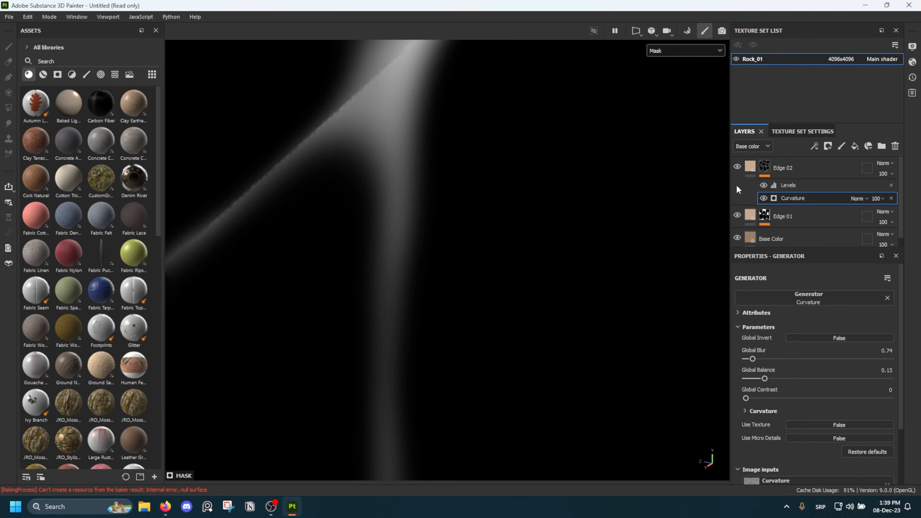
scroll(344, 145, down, 10)
alt+middle_drag(338, 138, 367, 225)
Return to the material display and set the Edge 02 mask's Levels midtone value to 12.062
click(750, 167)
alt+drag(367, 225, 552, 215)
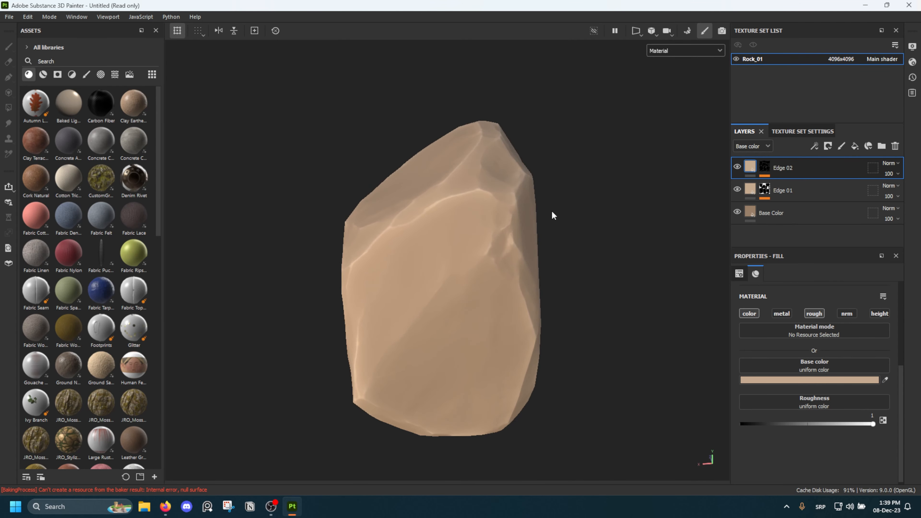
click(765, 167)
click(794, 185)
drag(818, 297, 844, 297)
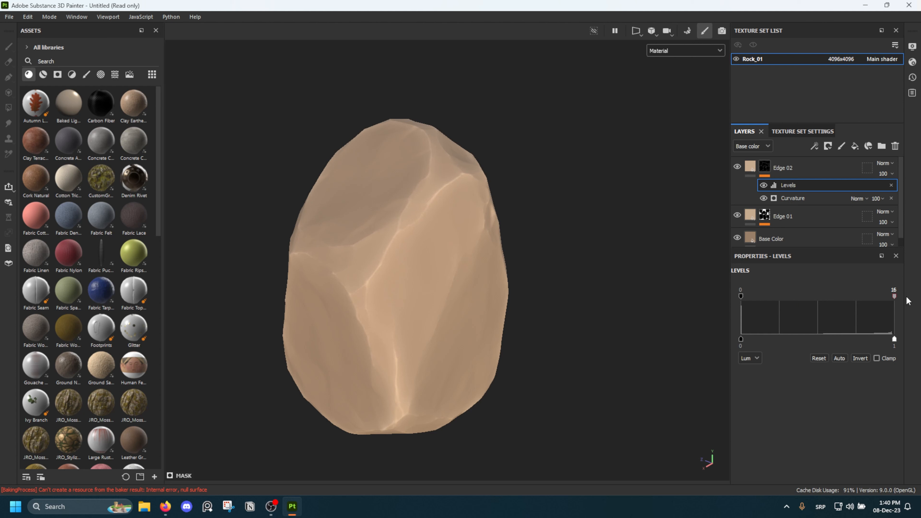
Compare the rock with the Levels effect and Edge 02 layer hidden and shown, checking the edges from several angles and distances
click(763, 185)
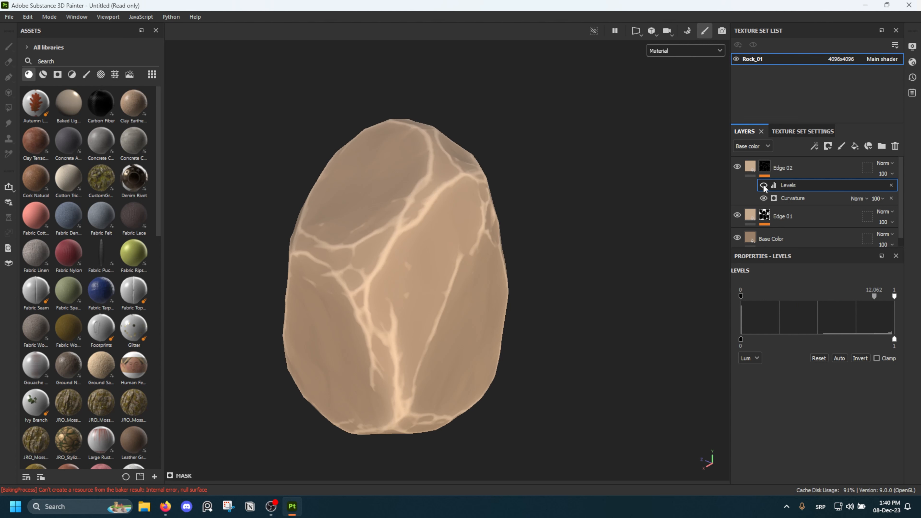
click(763, 185)
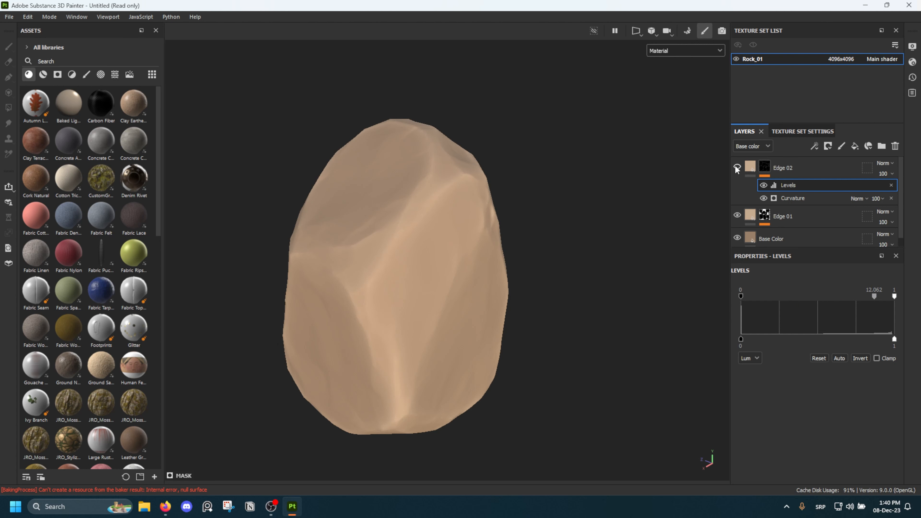
mouse_move(618, 207)
alt+mouse_down()
mouse_move(274, 200)
mouse_move(420, 247)
mouse_move(510, 253)
mouse_move(387, 206)
mouse_move(391, 251)
mouse_move(515, 245)
mouse_move(255, 220)
mouse_move(377, 231)
mouse_move(382, 239)
mouse_move(479, 238)
alt+mouse_up()
alt+middle_drag(479, 237, 412, 249)
scroll(411, 251, down, 5)
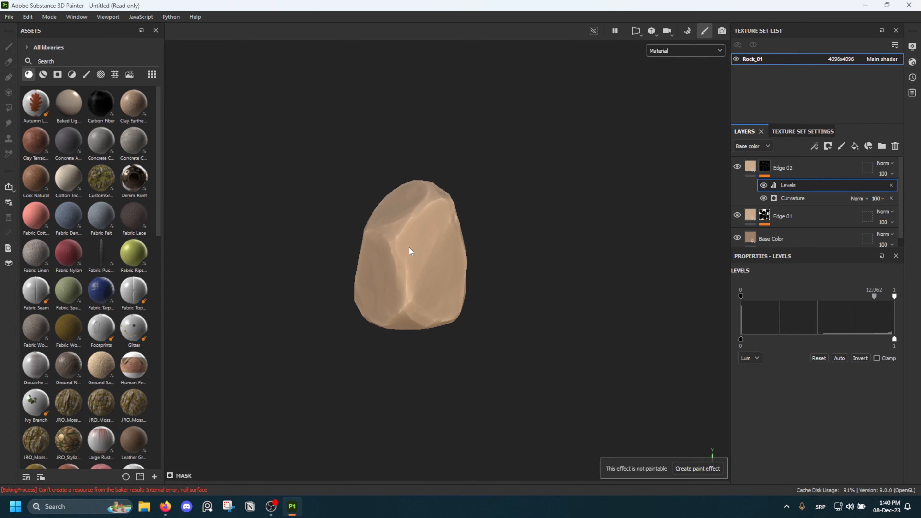
mouse_move(413, 250)
alt+mouse_down()
mouse_move(430, 159)
mouse_move(406, 270)
mouse_move(297, 236)
mouse_move(409, 248)
alt+mouse_up()
scroll(408, 270, down, 4)
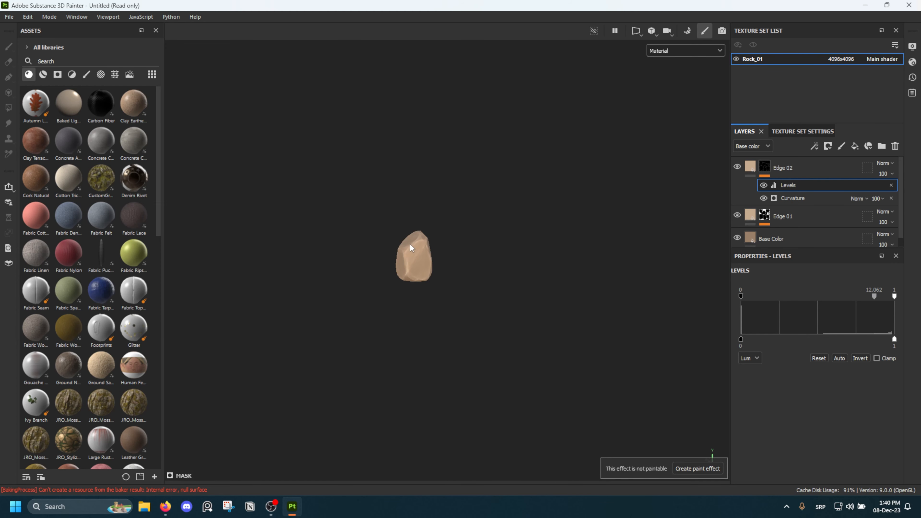
scroll(411, 244, up, 6)
scroll(412, 249, up, 6)
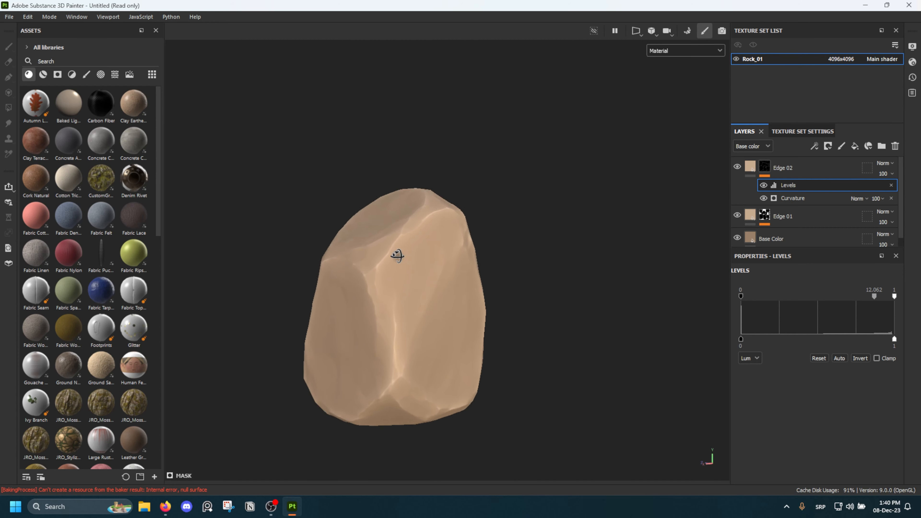
scroll(396, 266, up, 4)
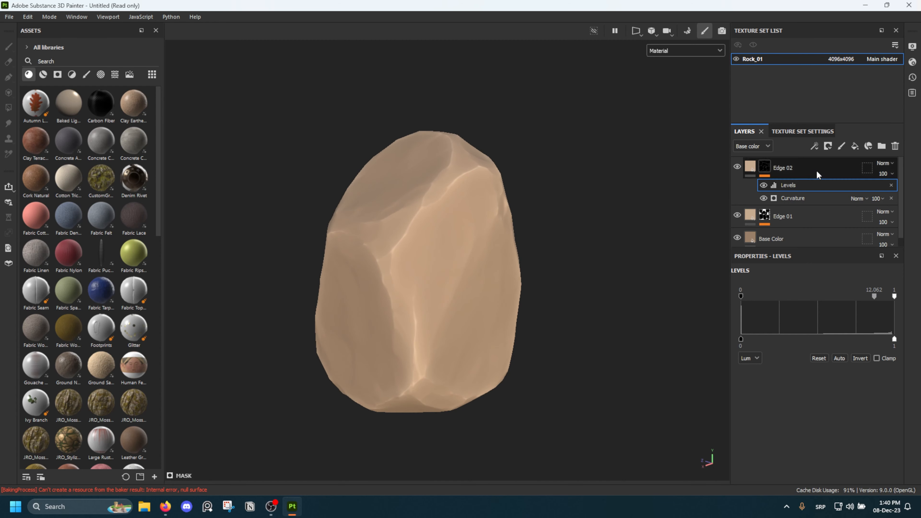
Create a layer folder named Edge above Base Color, move Edge 01 and Edge 02 into it, and collapse it
click(882, 146)
double_click(794, 167)
text(Edge)
key(Return)
drag(794, 191, 794, 168)
drag(795, 239, 794, 168)
scroll(798, 199, up, 2)
drag(801, 206, 801, 179)
click(748, 166)
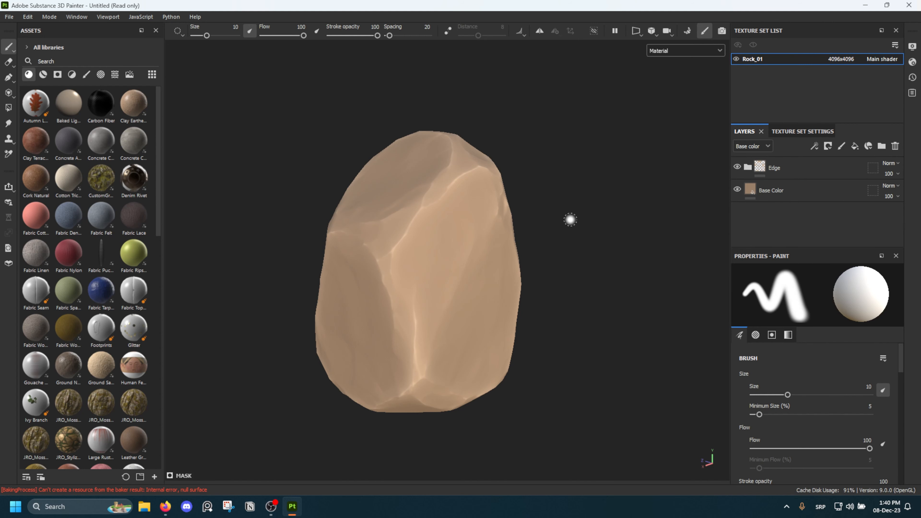
Set the Base Color layer's roughness to 0.6584
scroll(463, 208, down, 2)
mouse_move(376, 232)
alt+mouse_down()
mouse_move(496, 226)
mouse_move(365, 226)
alt+mouse_up()
scroll(391, 234, up, 3)
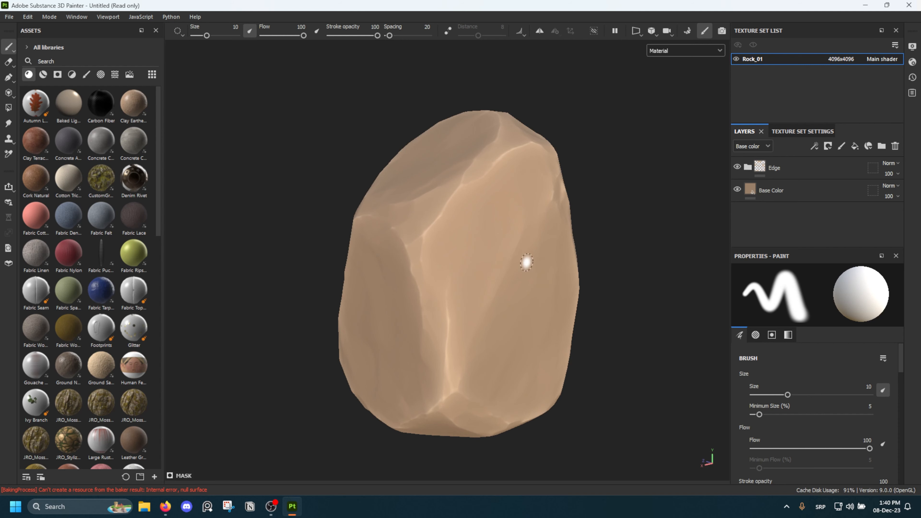
scroll(452, 249, down, 2)
mouse_move(453, 249)
alt+mouse_down()
mouse_move(460, 181)
mouse_move(457, 260)
alt+mouse_up()
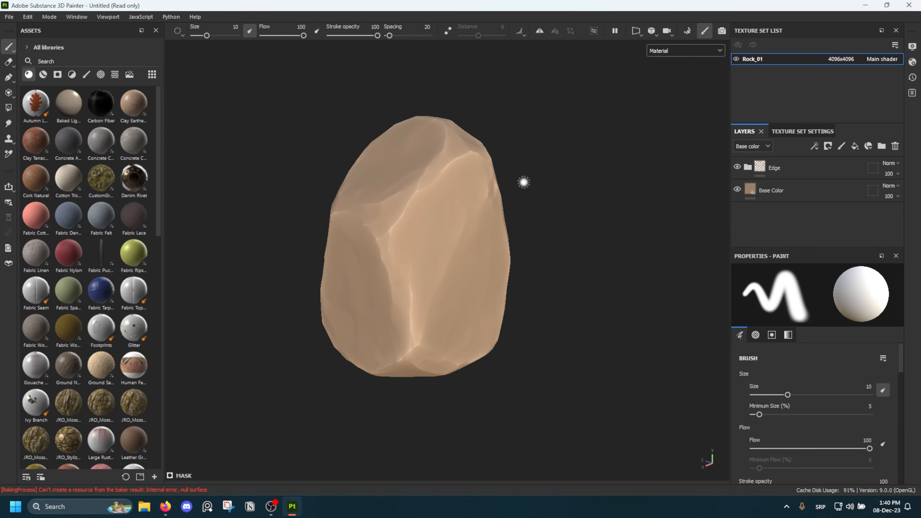
click(792, 187)
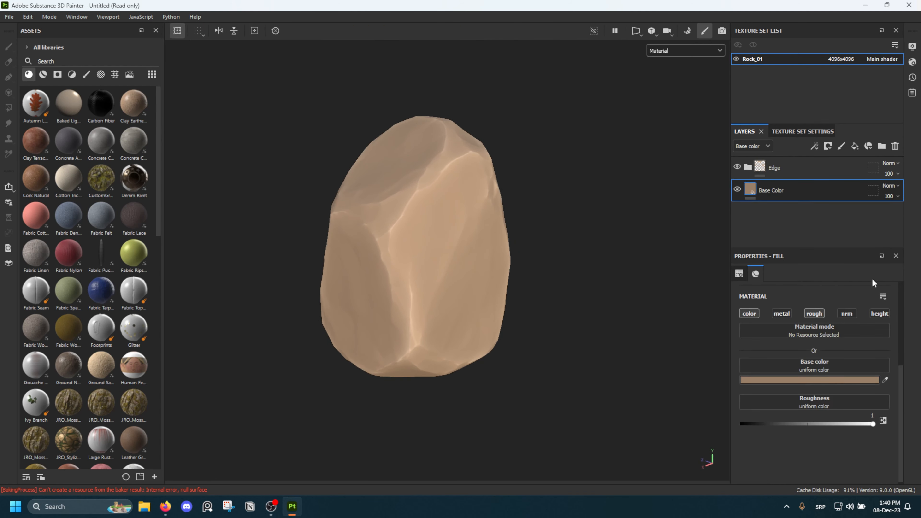
drag(873, 424, 829, 424)
alt+drag(382, 209, 405, 201)
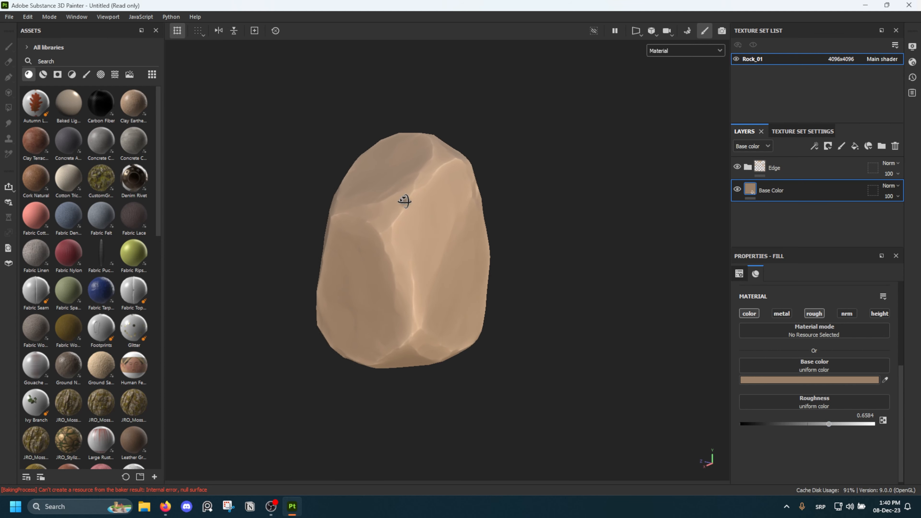
Duplicate the Base Color layer and rename the copy Paint Layer 1
key(ctrl+d)
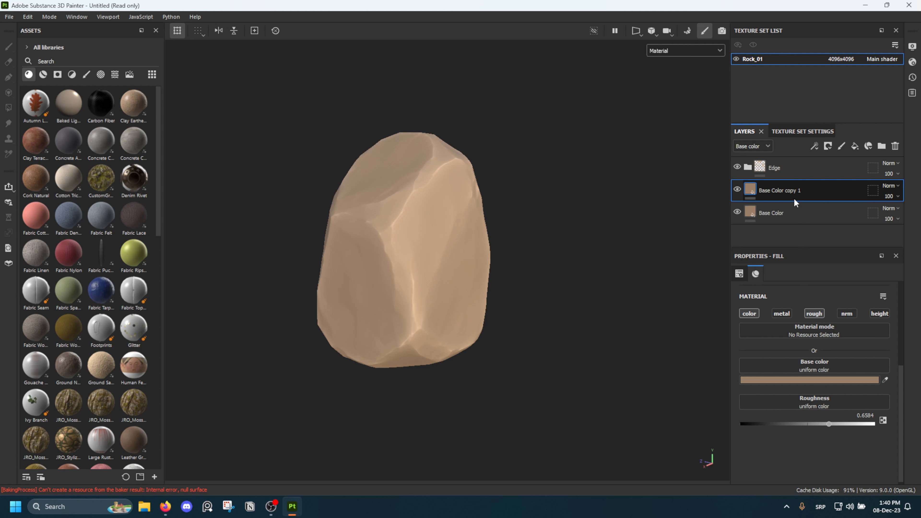
double_click(792, 193)
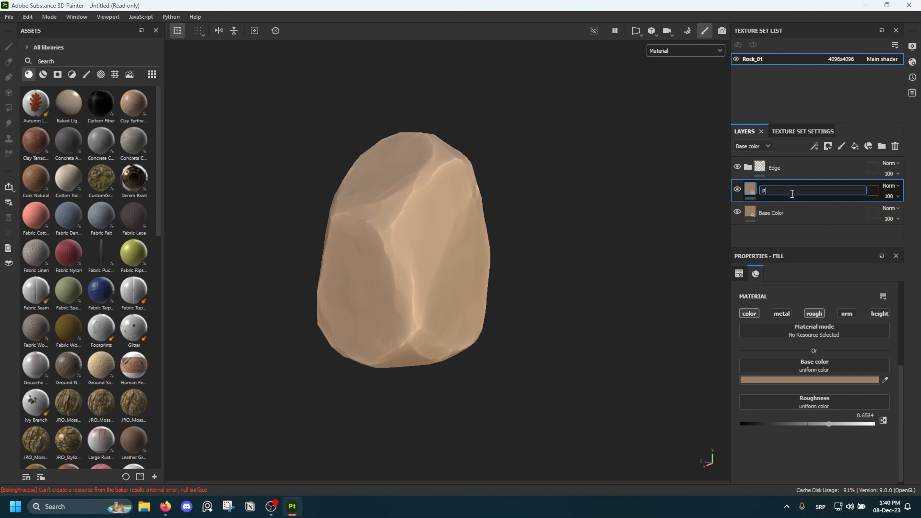
text(Paint Layer 1)
key(Return)
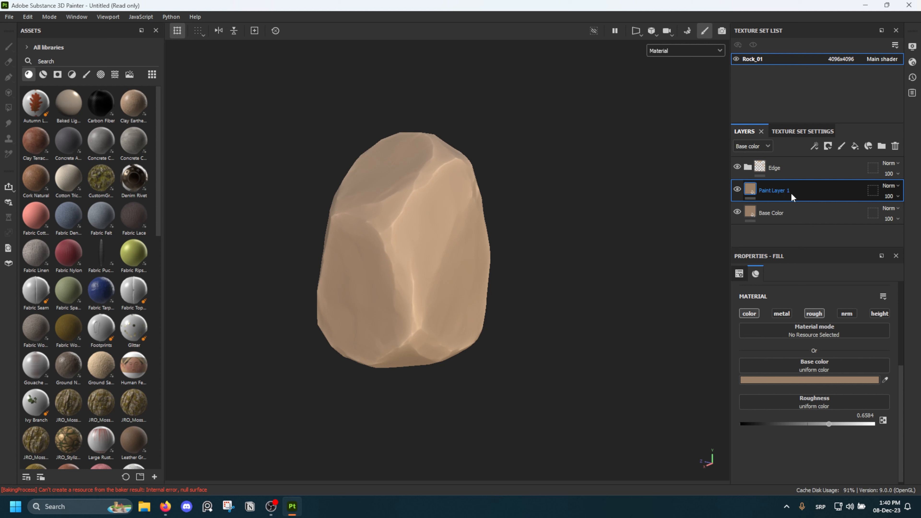
Add a black mask to Paint Layer 1 and change the layer's base color to the more saturated brown 926B45
right_click(783, 197)
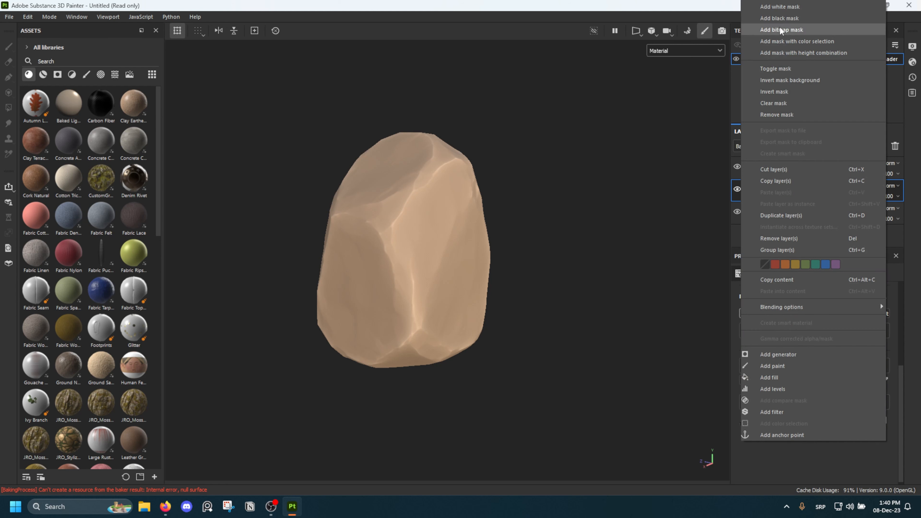
click(779, 18)
click(751, 190)
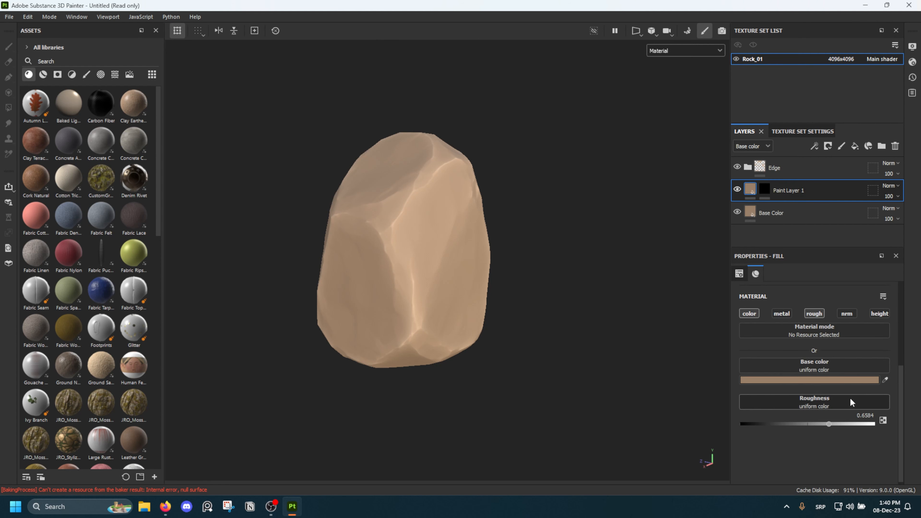
click(830, 381)
click(723, 382)
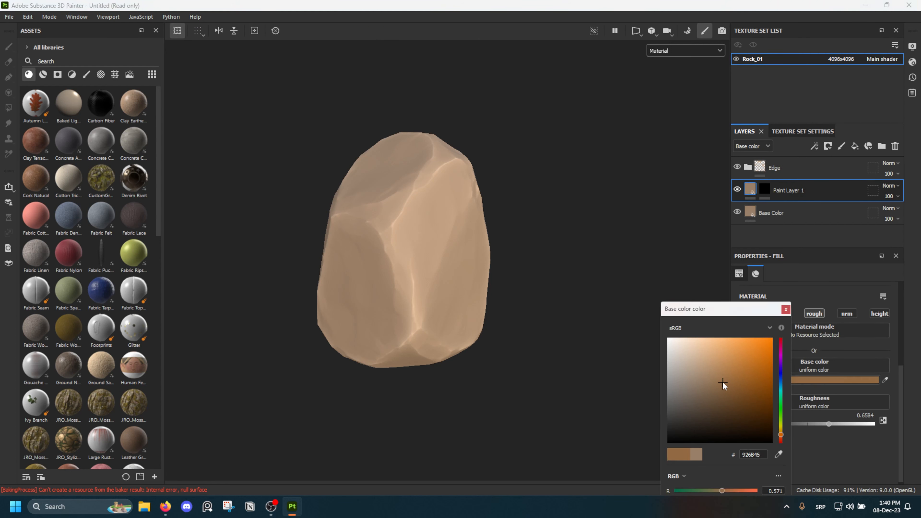
click(785, 311)
scroll(432, 206, up, 3)
mouse_move(431, 206)
alt+mouse_down()
mouse_move(401, 243)
mouse_move(481, 230)
mouse_move(440, 259)
mouse_move(461, 233)
mouse_move(449, 253)
alt+mouse_up()
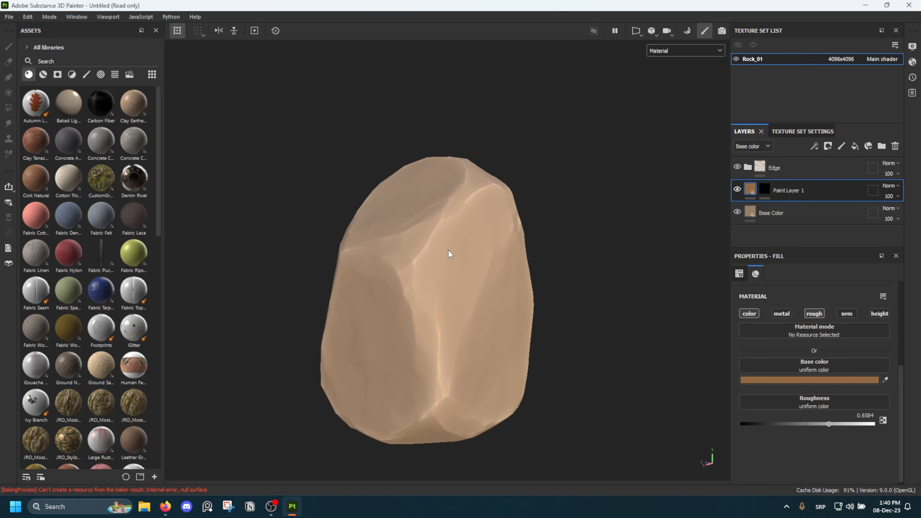
Add a fill to the Paint Layer 1 mask and assign it the Grunge Croncrete Spots texture
click(765, 189)
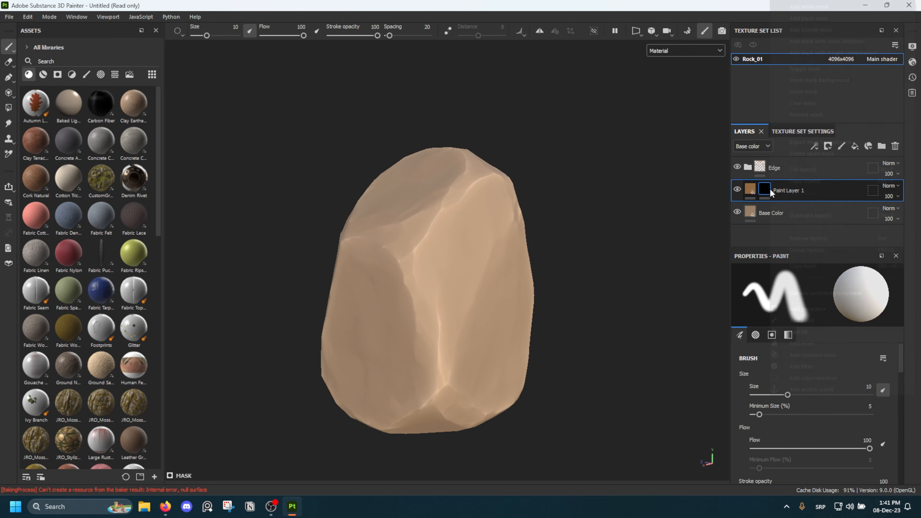
right_click(770, 189)
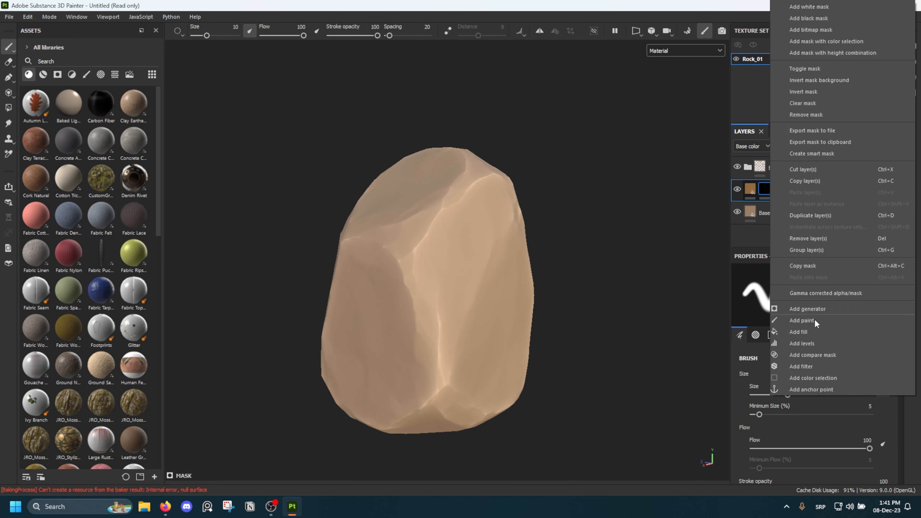
click(805, 332)
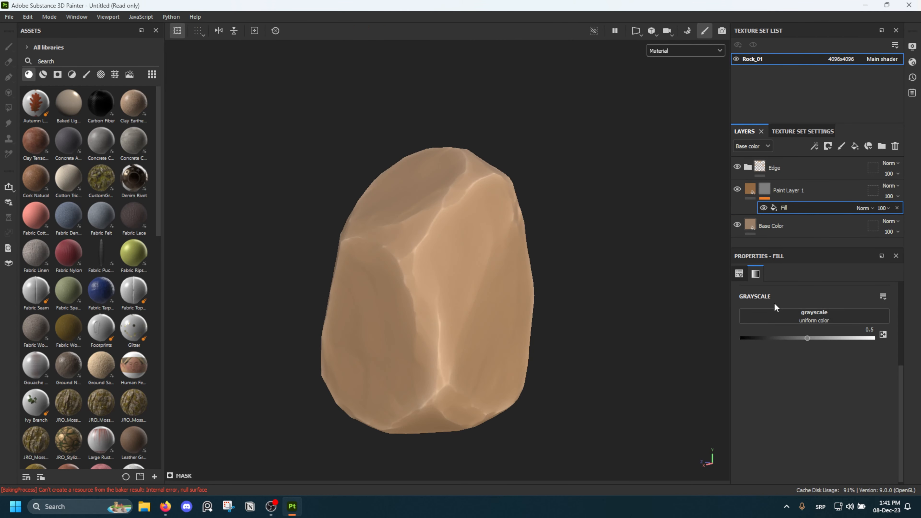
click(775, 311)
text(gru)
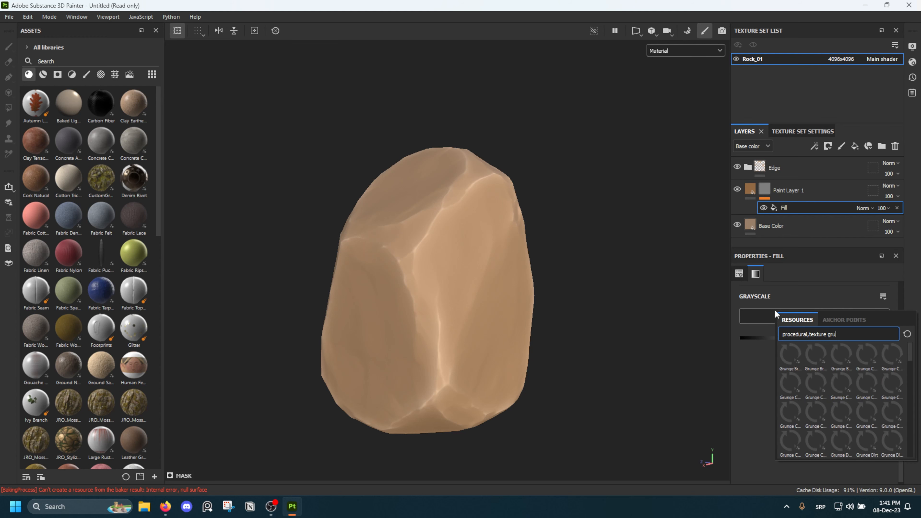
text(nge)
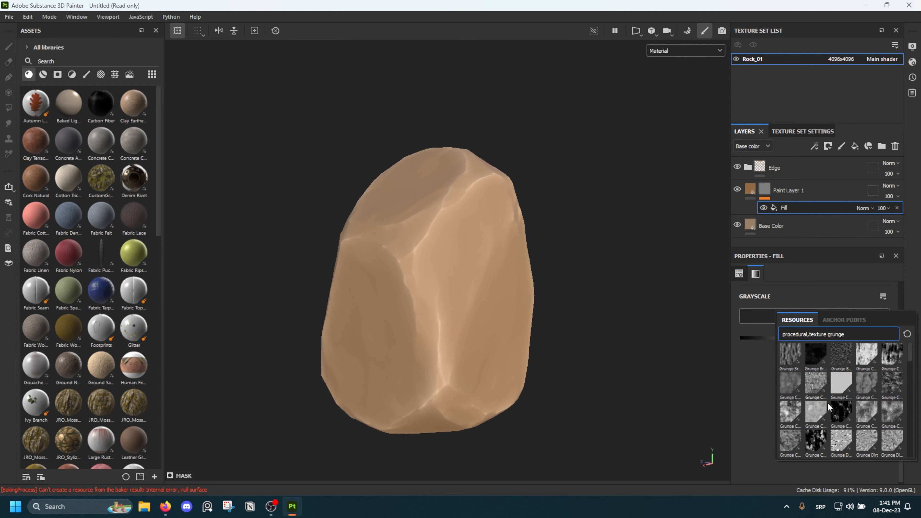
click(816, 441)
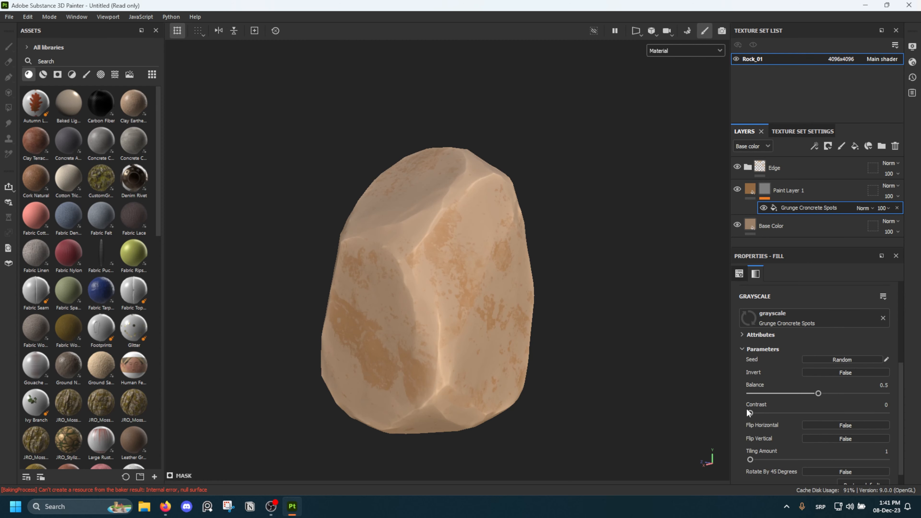
Display the Paint Layer 1 mask on the rock and switch the grunge fill's projection to Tri-planar projection
scroll(436, 283, up, 3)
scroll(444, 285, down, 4)
alt+drag(446, 286, 526, 243)
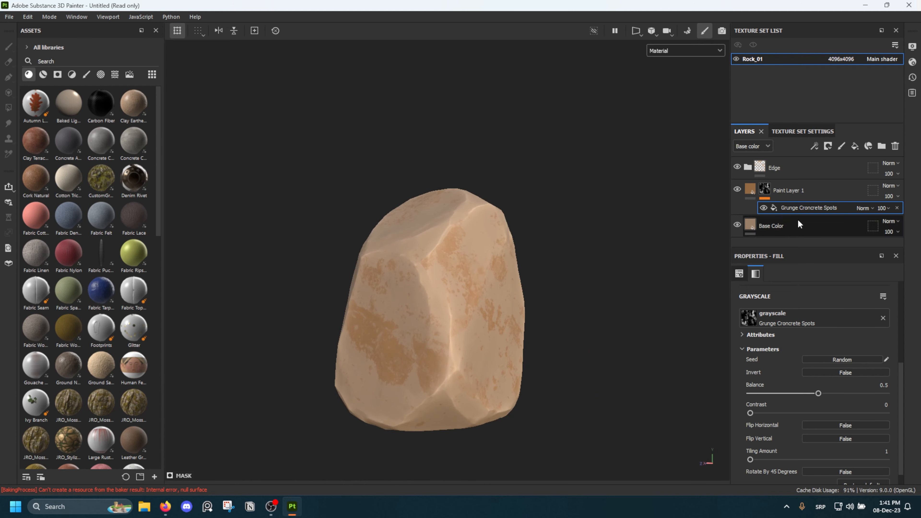
alt+click(765, 199)
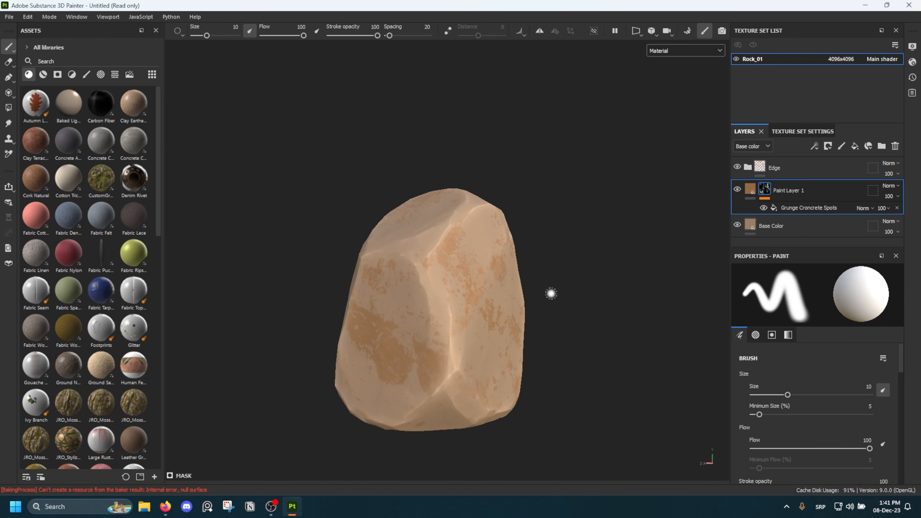
alt+drag(519, 304, 514, 276)
click(795, 210)
alt+drag(474, 240, 437, 217)
scroll(796, 348, up, 5)
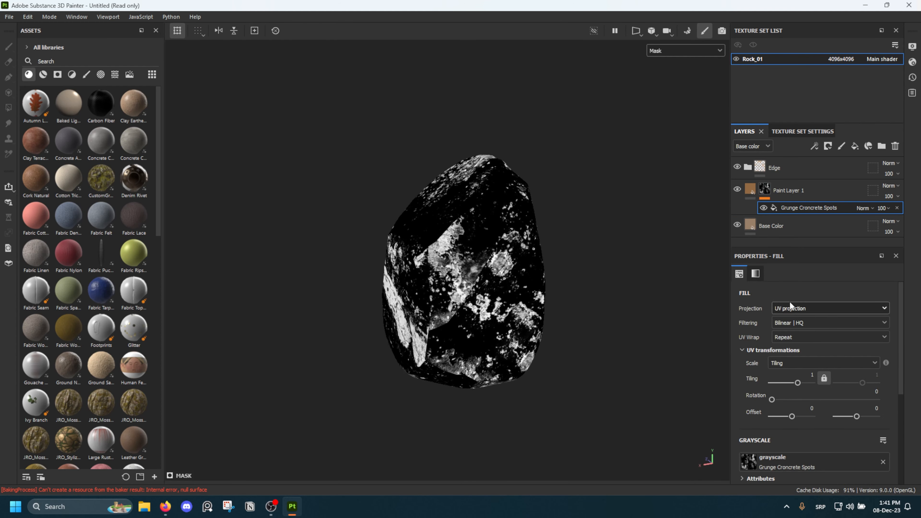
click(789, 305)
click(796, 338)
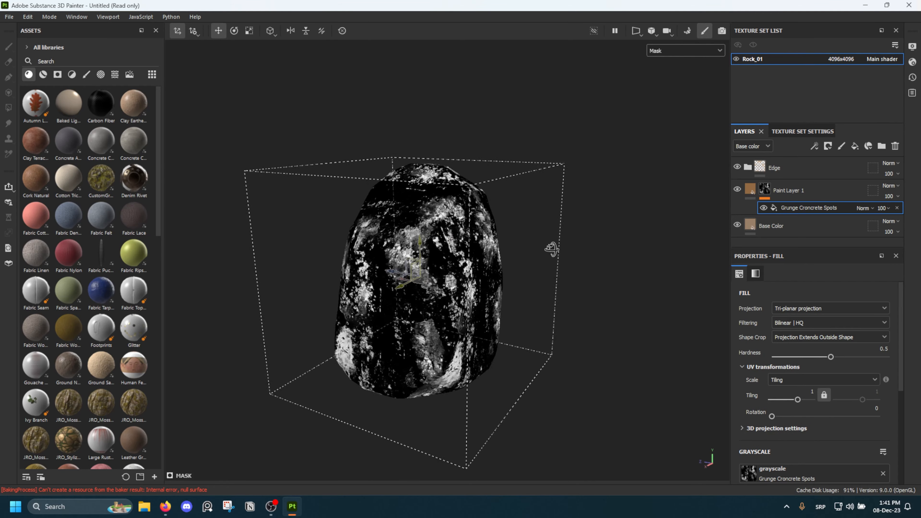
Examine the tri-planar grunge pattern in the mask from several angles and distances around the rock
alt+drag(552, 250, 737, 214)
alt+drag(405, 265, 232, 299)
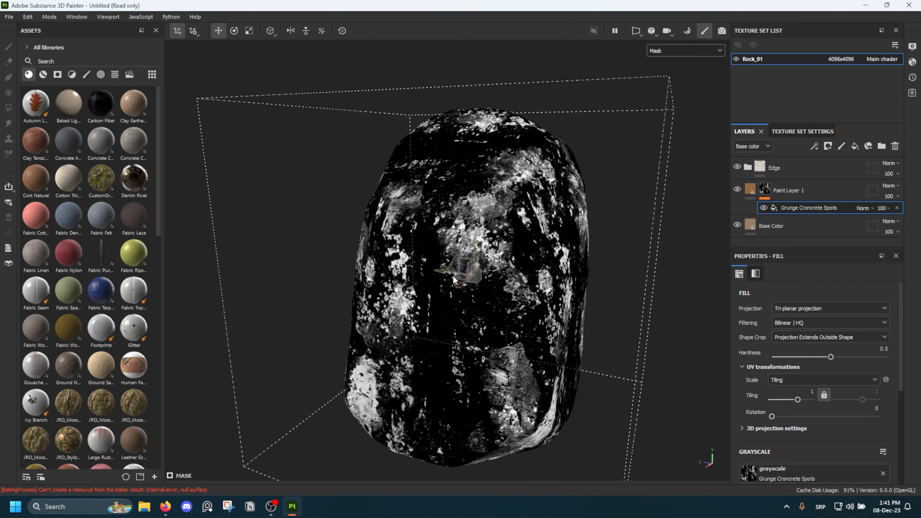
alt+right_drag(454, 276, 588, 251)
alt+drag(587, 247, 450, 215)
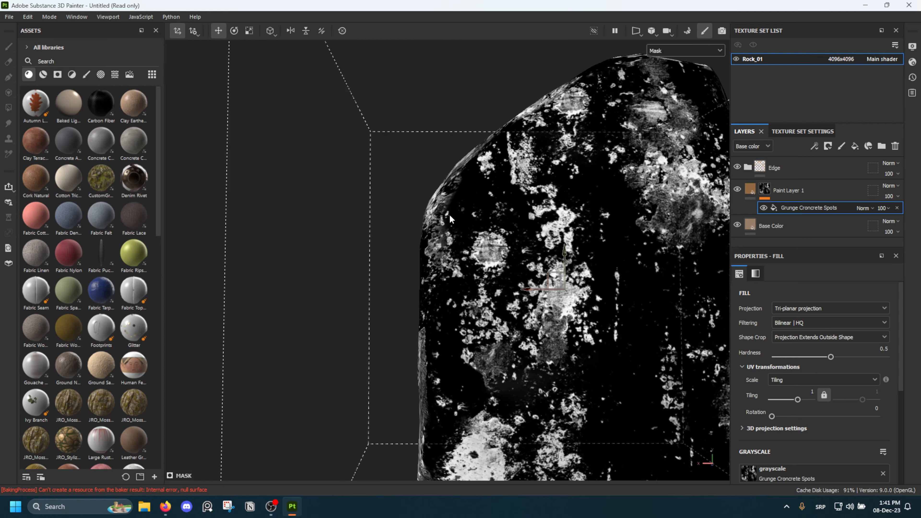
scroll(451, 215, down, 5)
alt+middle_drag(452, 214, 314, 255)
alt+drag(337, 294, 452, 242)
scroll(471, 203, down, 4)
scroll(453, 242, up, 4)
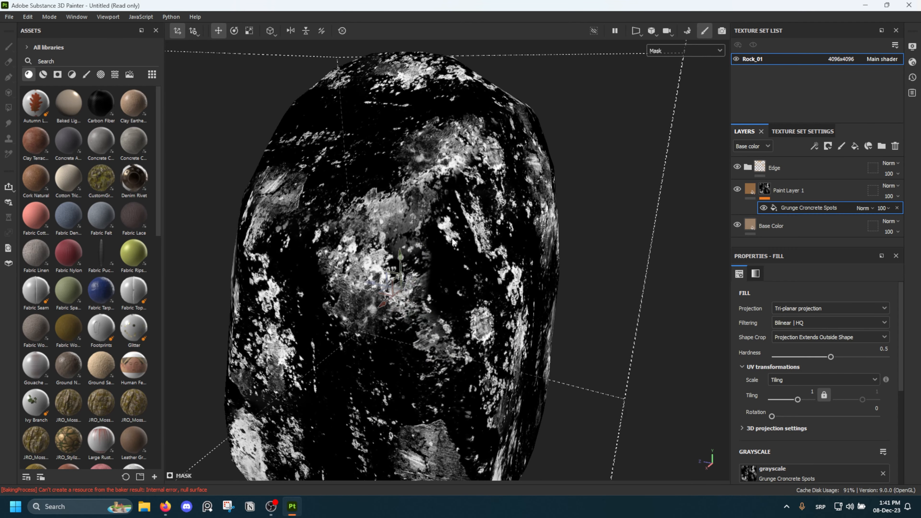
Set the grunge fill's Balance to 0.65 and its Tiling to 0.7
scroll(809, 377, down, 4)
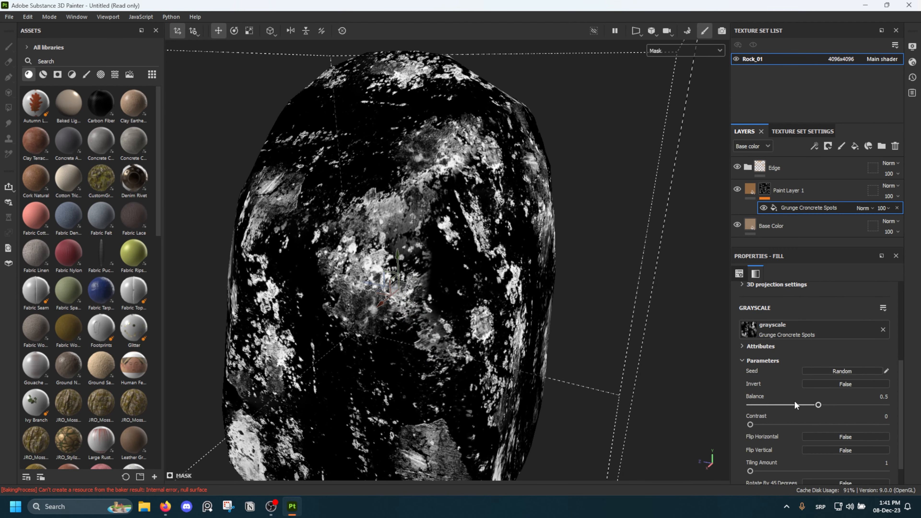
click(806, 405)
drag(806, 405, 837, 405)
scroll(787, 377, up, 2)
scroll(787, 377, up, 2)
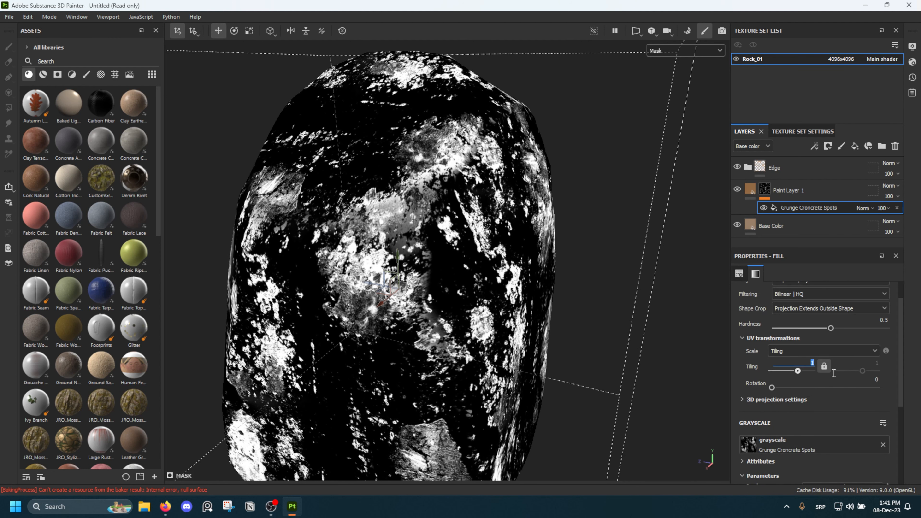
text(0.7)
key(Return)
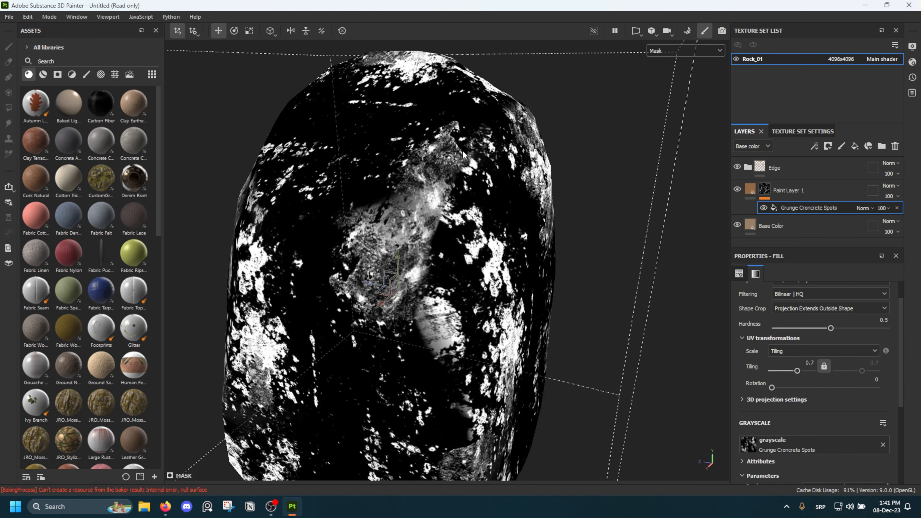
Return to the material display and raise the grunge fill's Balance so the brown patches cover much more of the rock
scroll(463, 154, down, 5)
mouse_move(463, 155)
alt+mouse_down()
mouse_move(143, 173)
mouse_move(232, 178)
alt+mouse_up()
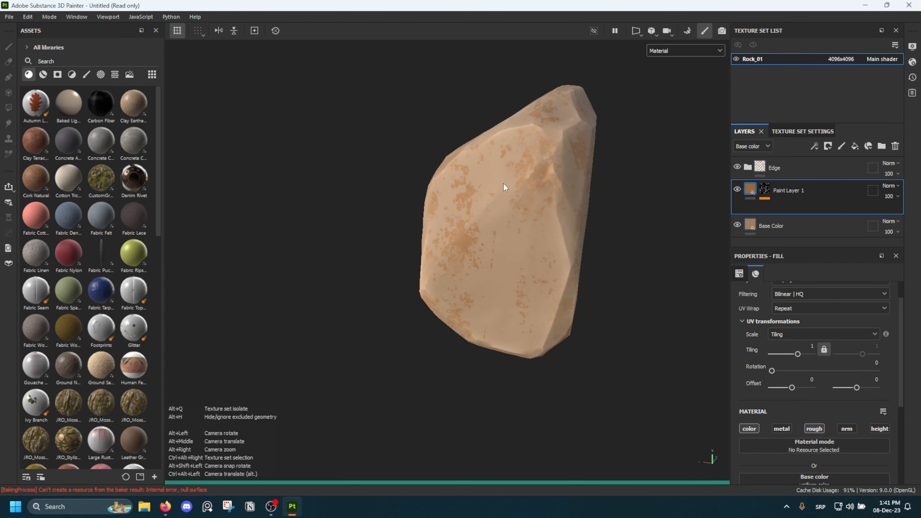
mouse_move(504, 184)
alt+mouse_down()
mouse_move(580, 167)
mouse_move(679, 265)
mouse_move(689, 236)
alt+mouse_up()
click(765, 189)
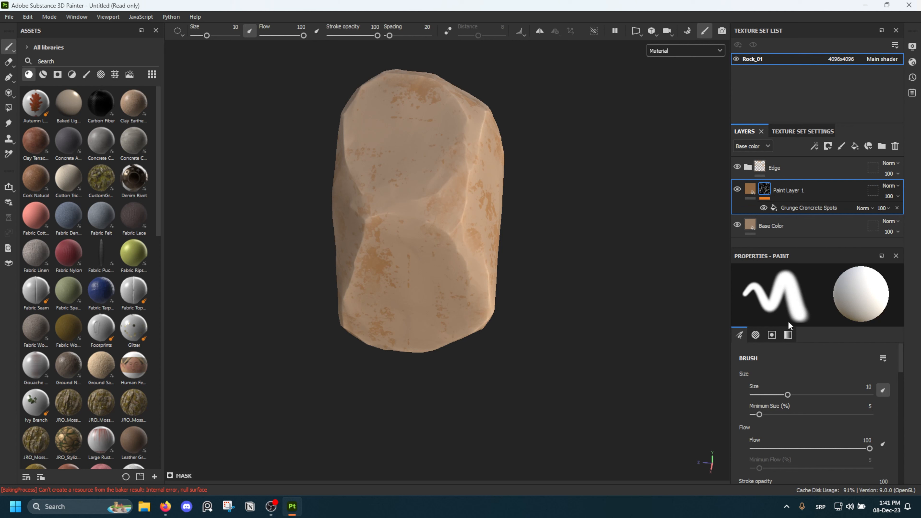
scroll(798, 345, down, 3)
click(811, 210)
scroll(831, 392, down, 3)
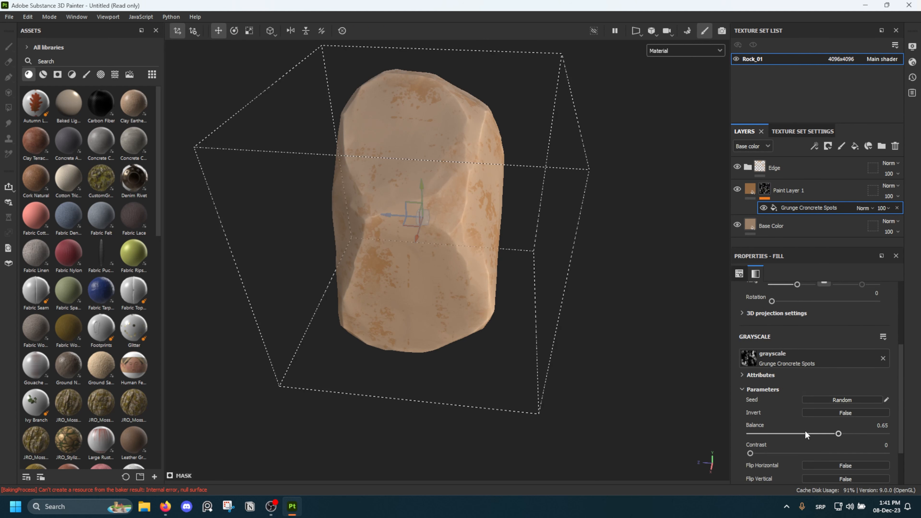
drag(805, 431, 882, 434)
mouse_move(581, 296)
alt+mouse_down()
mouse_move(390, 199)
mouse_move(261, 190)
mouse_move(590, 228)
alt+mouse_up()
Add a Blur Slope filter above the grunge fill in the Paint Layer 1 mask and set its Intensity to 0.505
right_click(766, 192)
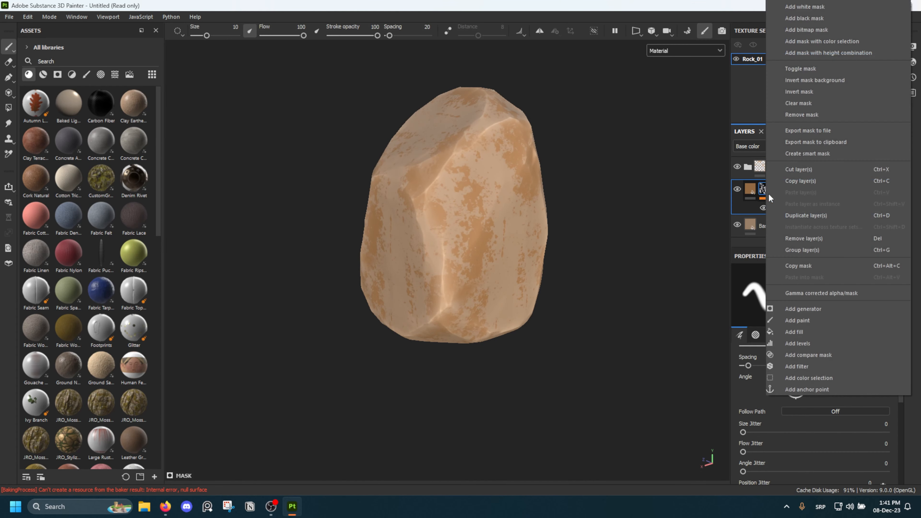
click(815, 363)
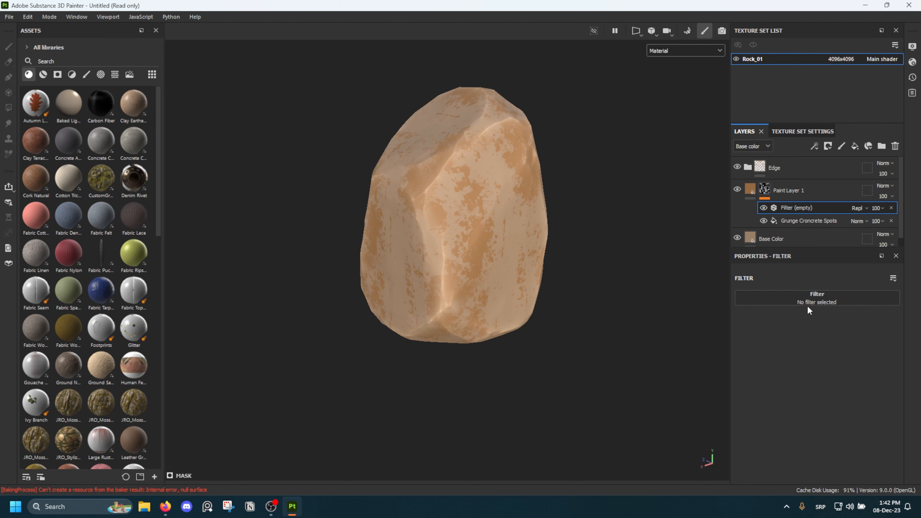
click(817, 300)
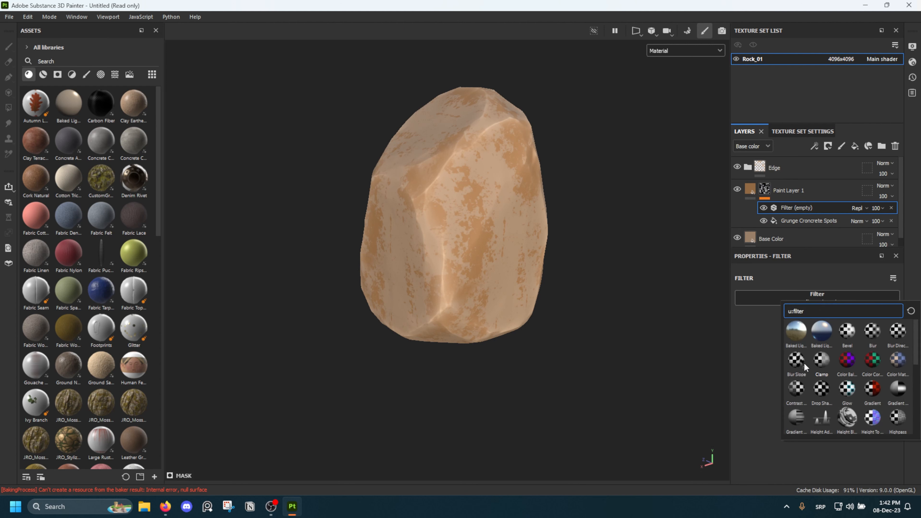
click(798, 362)
alt+drag(407, 209, 423, 209)
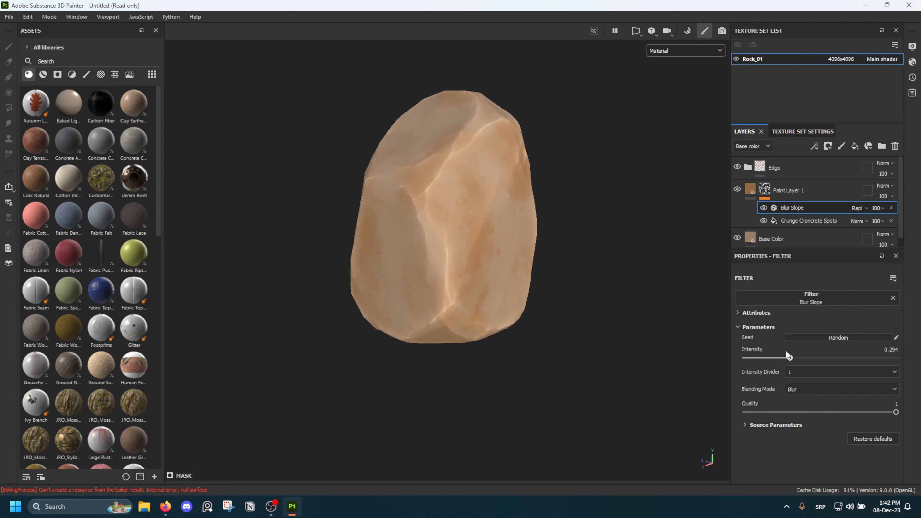
drag(786, 355, 821, 358)
alt+drag(516, 236, 612, 204)
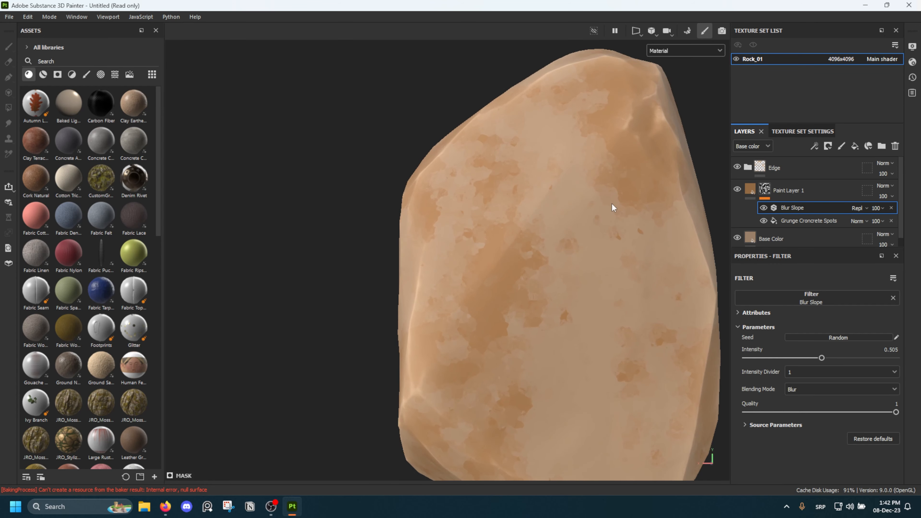
Set the Blur Slope Intensity to 0.553 and lower the opacity of Paint Layer 1 to 39
alt+drag(628, 293, 577, 234)
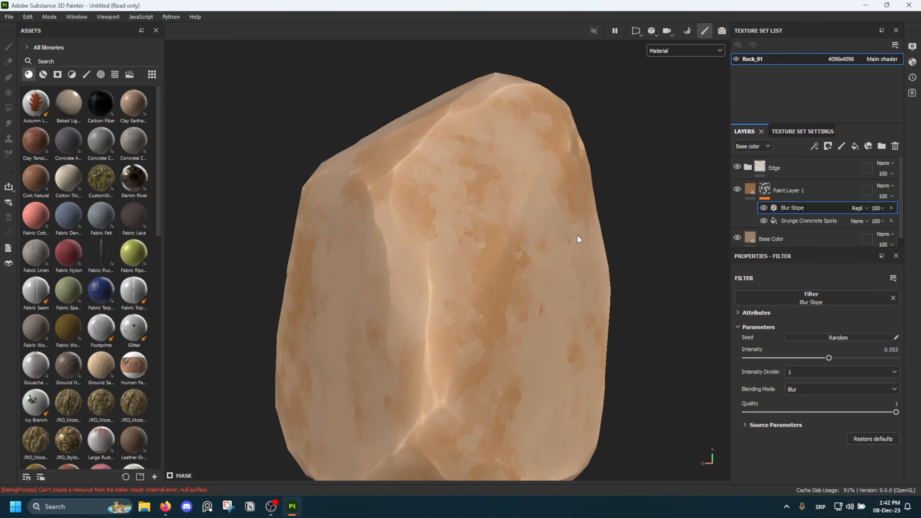
scroll(577, 235, down, 5)
drag(897, 214, 890, 217)
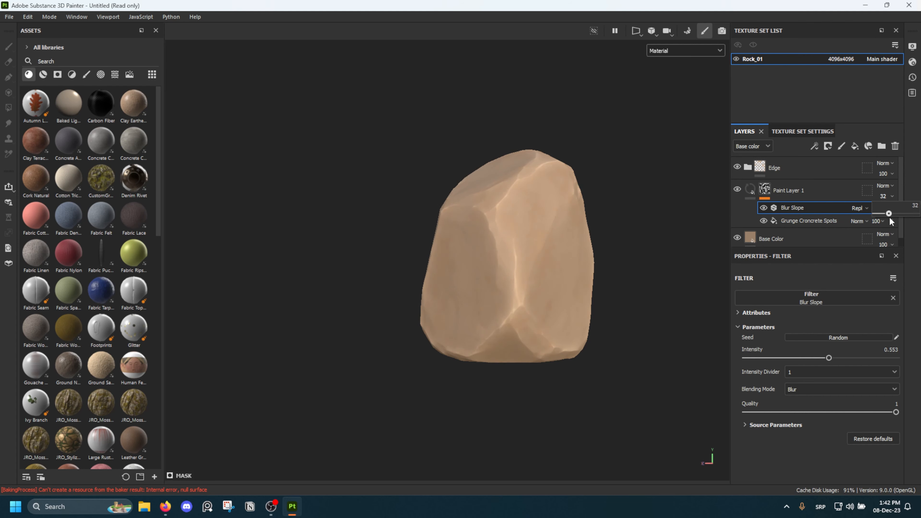
mouse_move(581, 220)
alt+mouse_down()
mouse_move(457, 239)
mouse_move(510, 208)
mouse_move(648, 214)
alt+mouse_up()
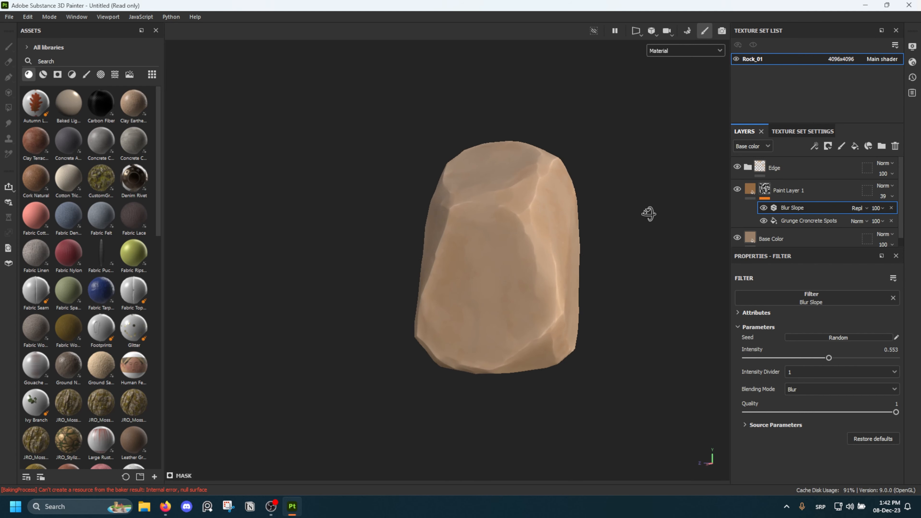
scroll(559, 209, down, 4)
alt+drag(559, 207, 514, 239)
scroll(514, 238, up, 3)
scroll(514, 242, up, 2)
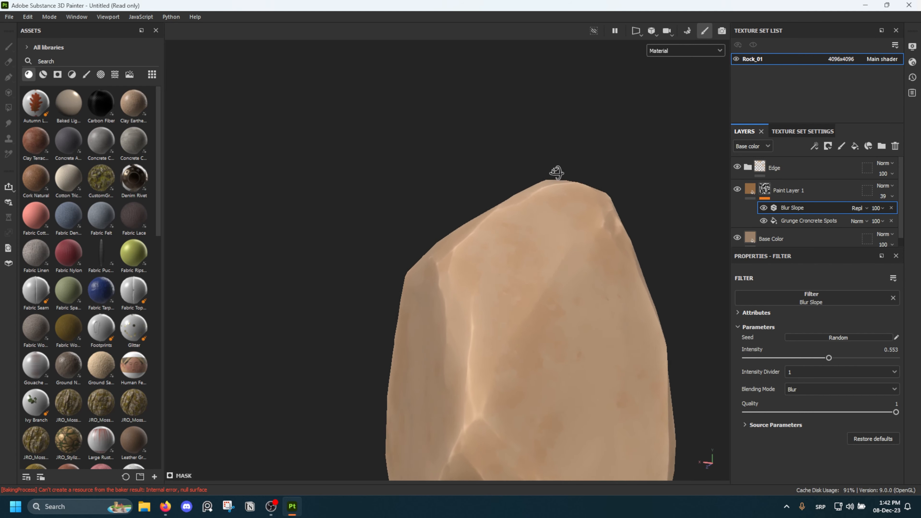
alt+drag(559, 179, 551, 228)
Duplicate Paint Layer 1 and replace the grunge texture in the copy's mask with Grunge Map 004
click(789, 194)
key(ctrl+d)
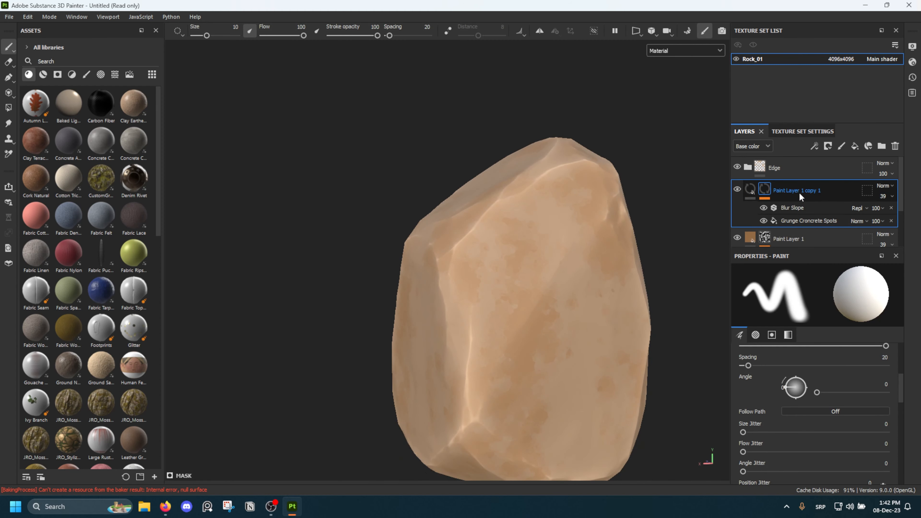
click(808, 220)
scroll(798, 342, down, 1)
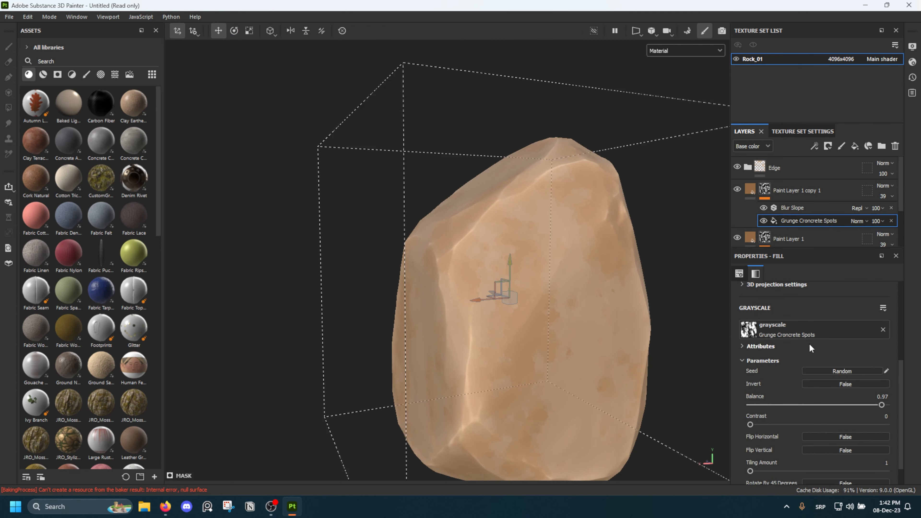
click(810, 331)
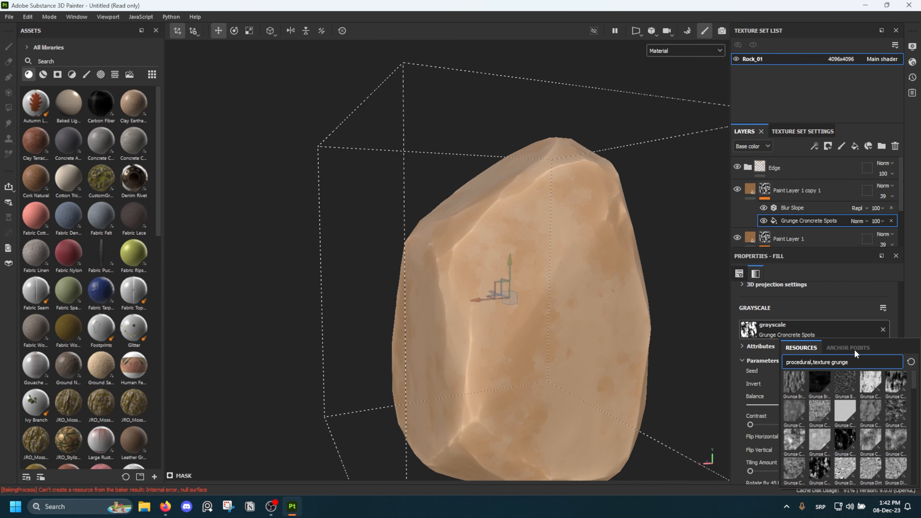
text(grunge 04)
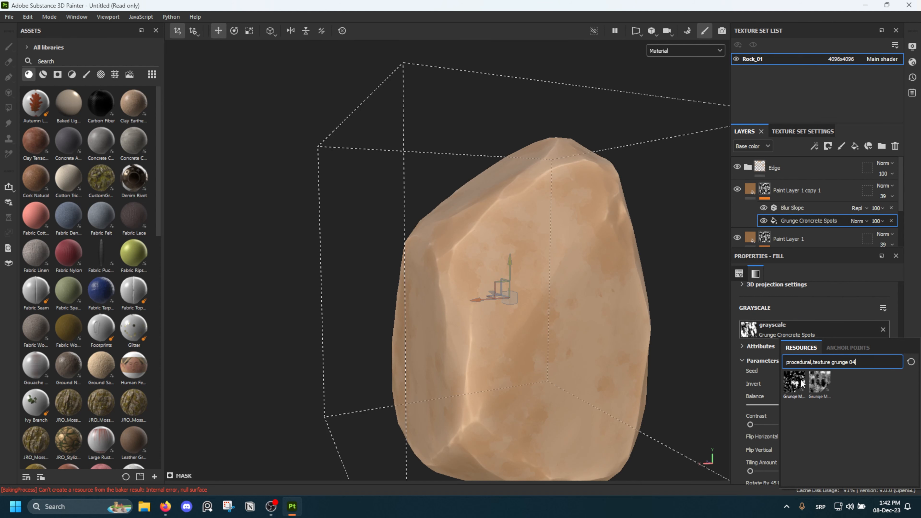
click(794, 381)
mouse_move(518, 303)
alt+mouse_down()
mouse_move(551, 305)
mouse_move(644, 368)
mouse_move(559, 332)
alt+mouse_up()
Change the base color of Paint Layer 1 copy 1 to a reddish brown (926044)
click(754, 193)
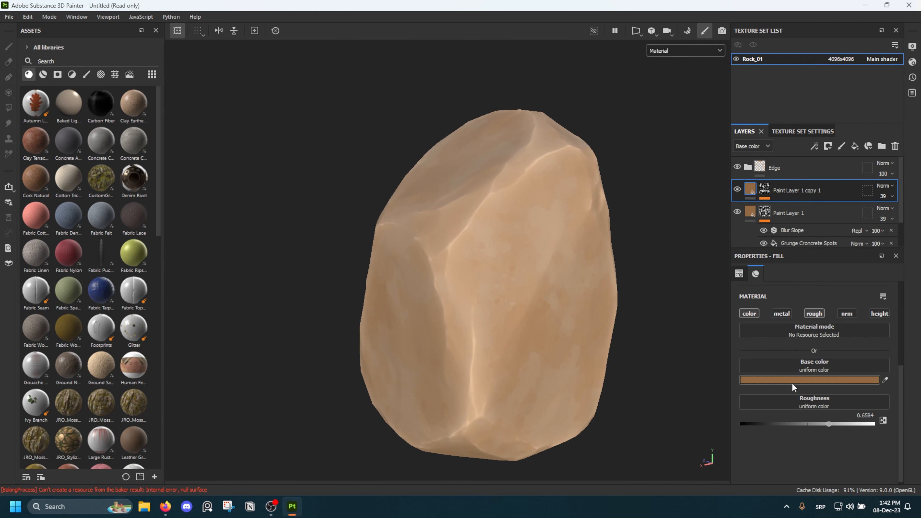
click(795, 380)
drag(782, 434, 781, 437)
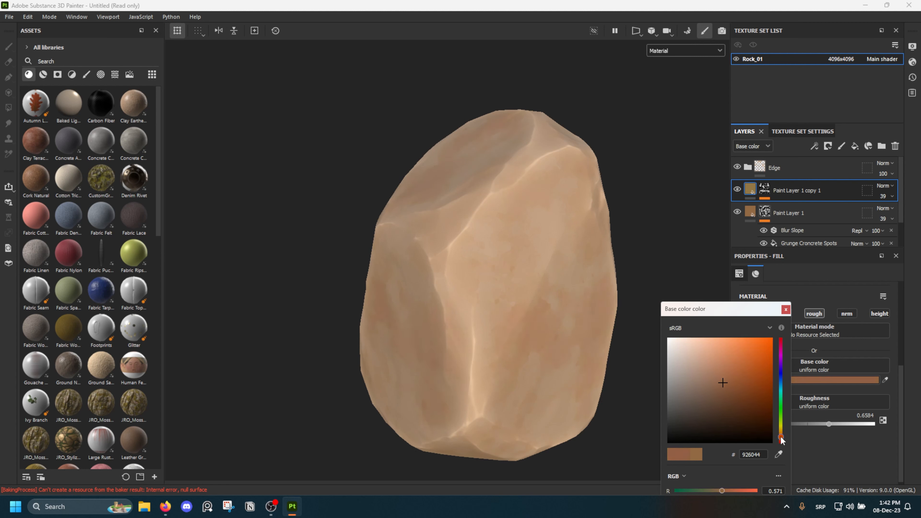
alt+drag(477, 325, 490, 278)
scroll(473, 310, down, 3)
click(786, 310)
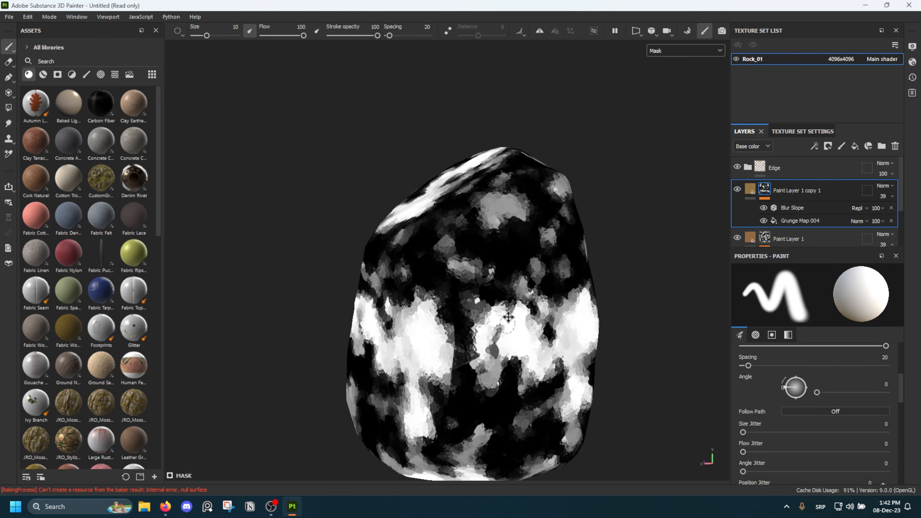
alt+drag(471, 291, 530, 254)
Set the Tiling of the Grunge Map 004 fill in Paint Layer 1 copy 1's mask to 1 and return to the material display
click(812, 221)
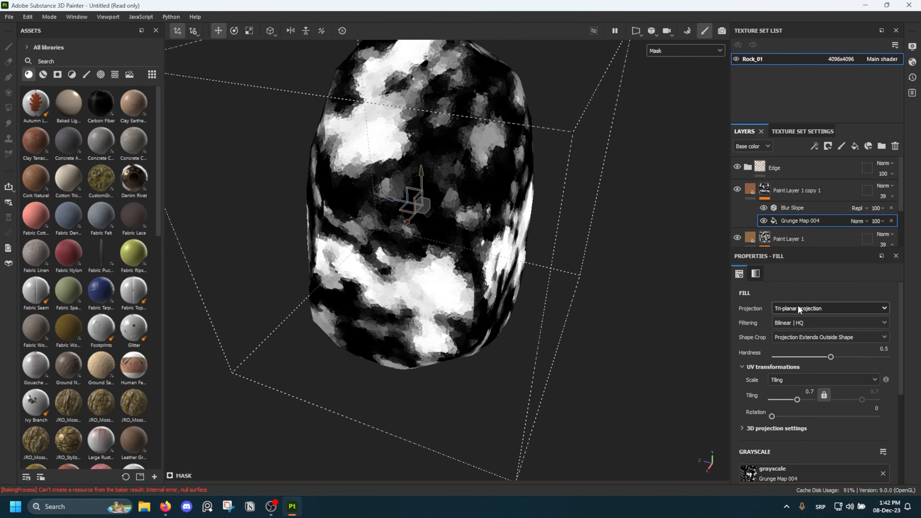
alt+drag(584, 290, 538, 246)
click(806, 391)
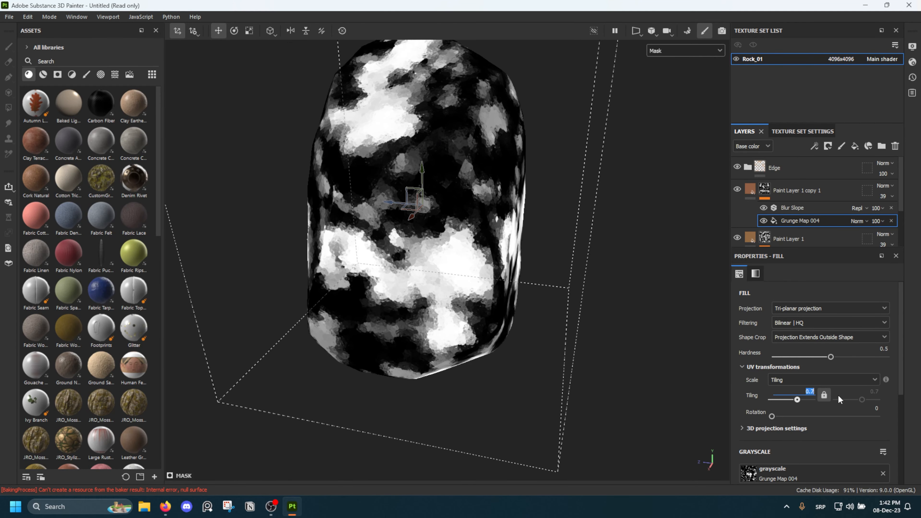
text(1)
key(Return)
click(797, 191)
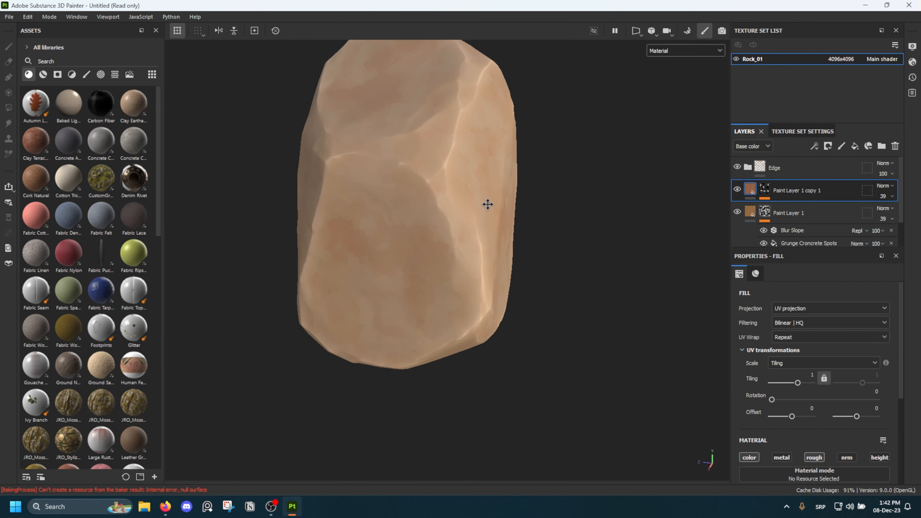
Duplicate Paint Layer 1 copy 1 and change the new copy's base color to an ochre yellow (927D44)
mouse_move(488, 204)
alt+mouse_down()
mouse_move(451, 154)
mouse_move(352, 155)
alt+mouse_up()
scroll(352, 155, down, 1)
mouse_move(450, 188)
alt+mouse_down()
mouse_move(453, 224)
mouse_move(565, 187)
mouse_move(470, 195)
mouse_move(471, 211)
alt+mouse_up()
scroll(458, 221, up, 5)
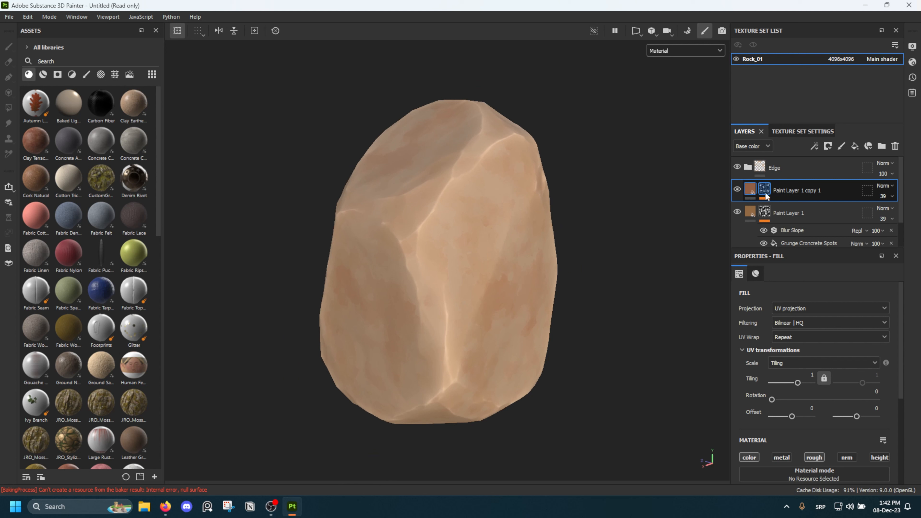
scroll(880, 343, down, 5)
scroll(878, 343, up, 4)
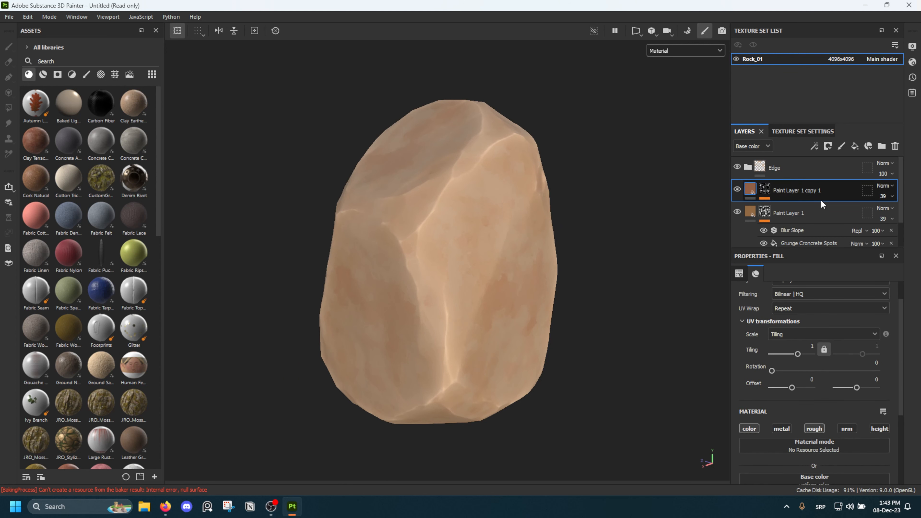
key(ctrl+d)
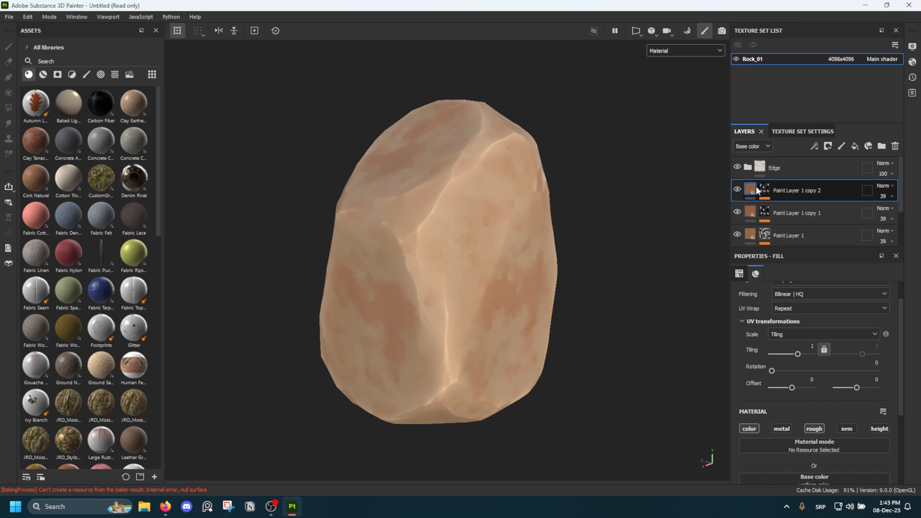
scroll(819, 363, down, 3)
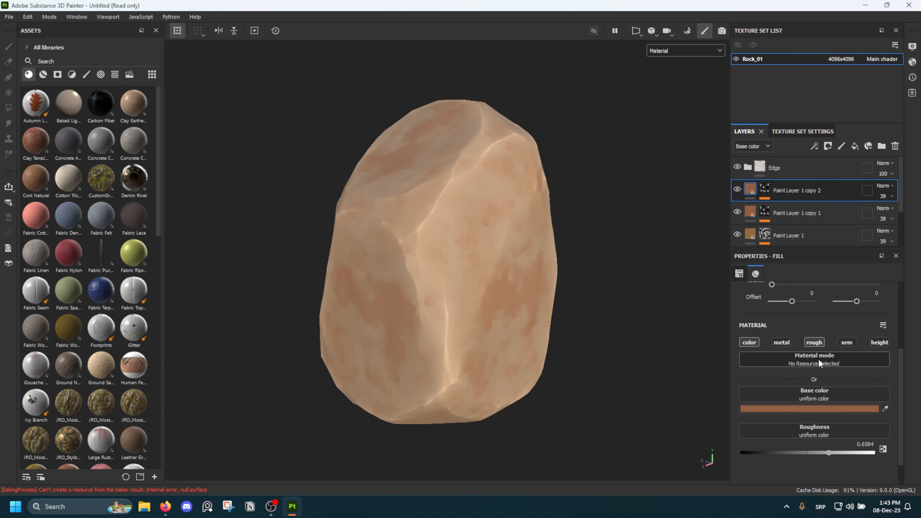
click(827, 410)
drag(781, 434, 782, 434)
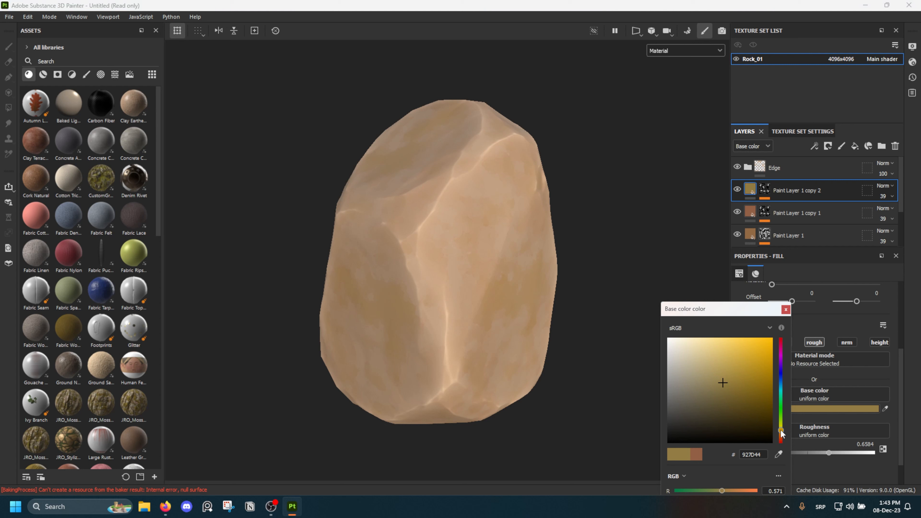
click(785, 311)
Select the Grunge Map 004 fill in Paint Layer 1 copy 2's mask and browse the alternative grunge textures
click(765, 189)
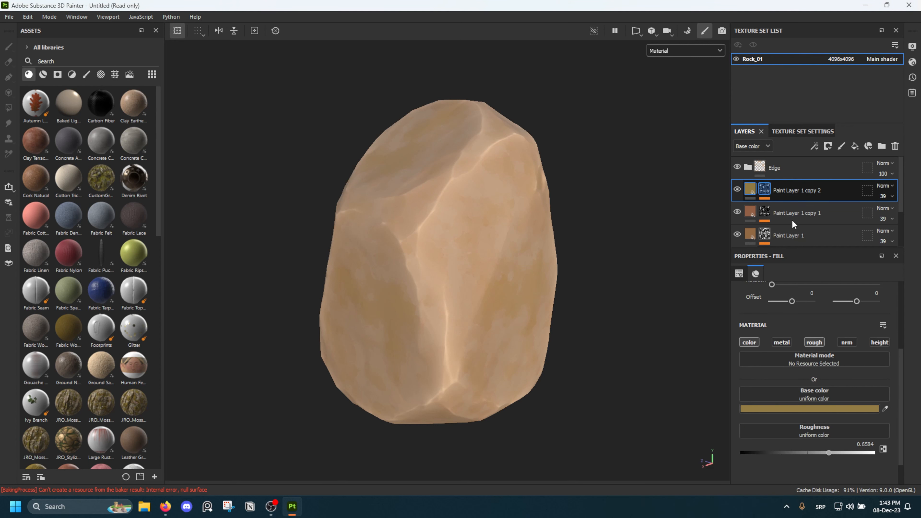
click(804, 223)
click(776, 402)
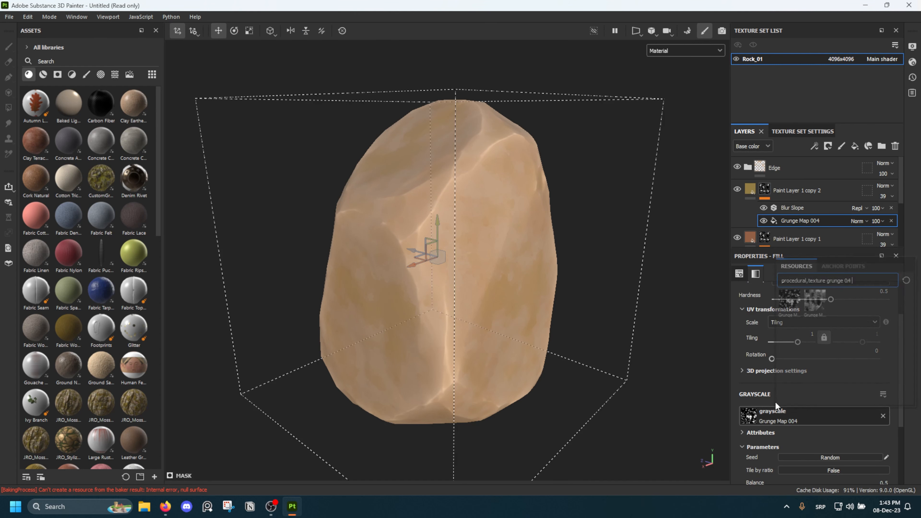
key(BackSpace)
key(BackSpace)
key(BackSpace)
key(BackSpace)
key(BackSpace)
key(BackSpace)
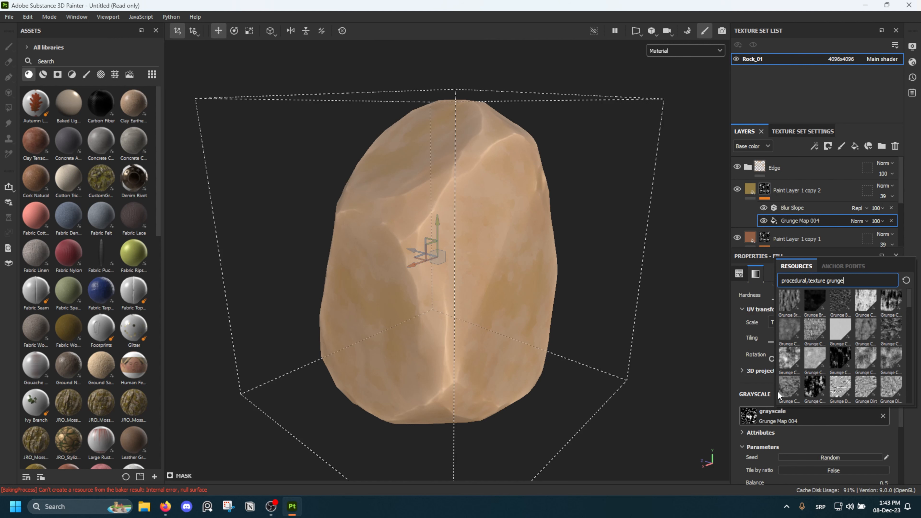
key(BackSpace)
key(BackSpace)
key(Escape)
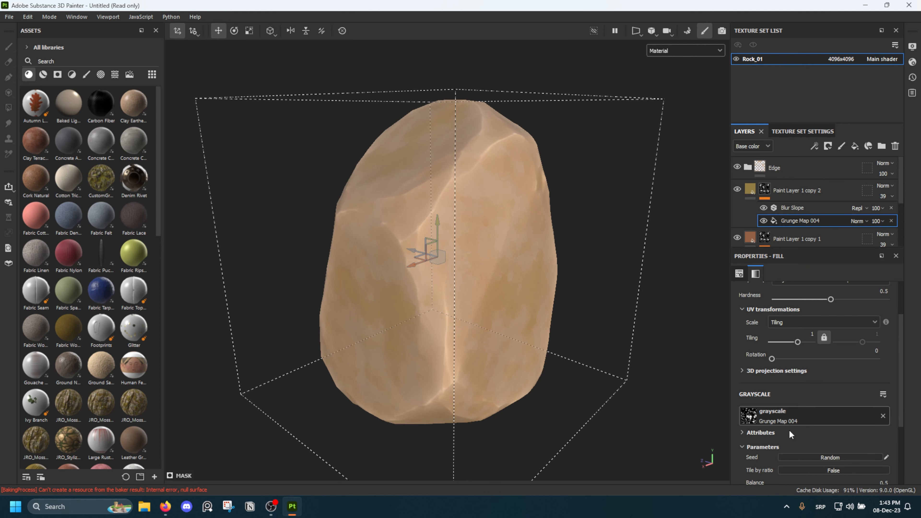
Randomize the seed of the Grunge Map 004 fill so the yellow patches fall on different areas of the rock
alt+drag(401, 243, 430, 216)
scroll(364, 226, down, 5)
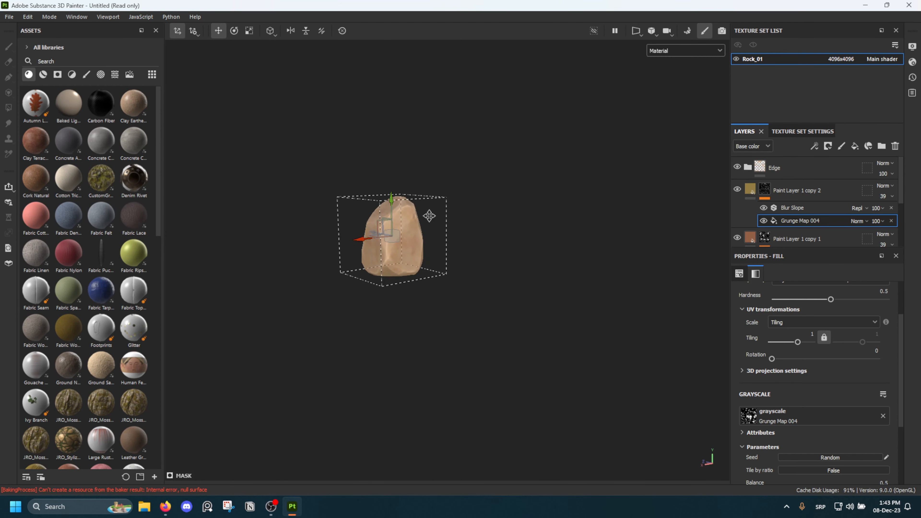
alt+middle_drag(430, 216, 452, 281)
scroll(453, 280, up, 6)
scroll(452, 285, up, 4)
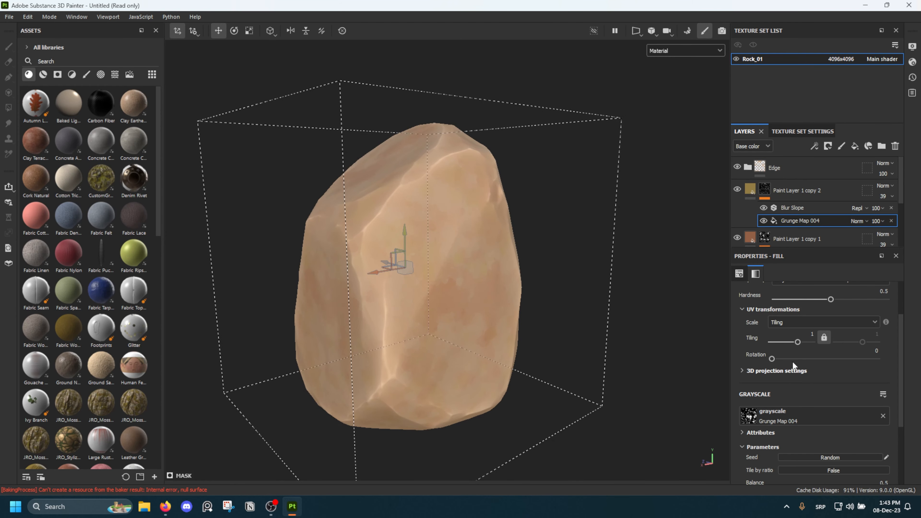
alt+drag(557, 255, 522, 261)
alt+drag(445, 251, 493, 241)
alt+middle_drag(492, 241, 483, 228)
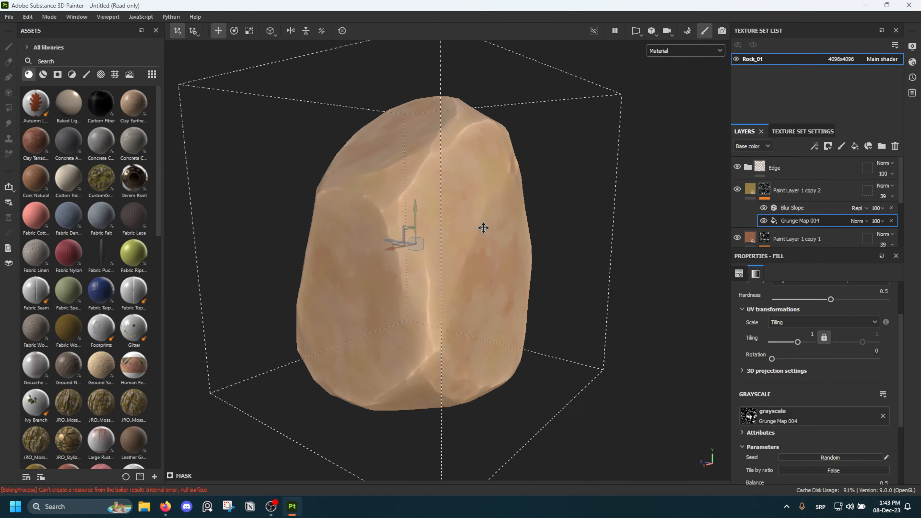
scroll(471, 239, down, 3)
Duplicate Paint Layer 1 copy 2 and change the new copy's base color to a muted blue (64698F)
click(783, 196)
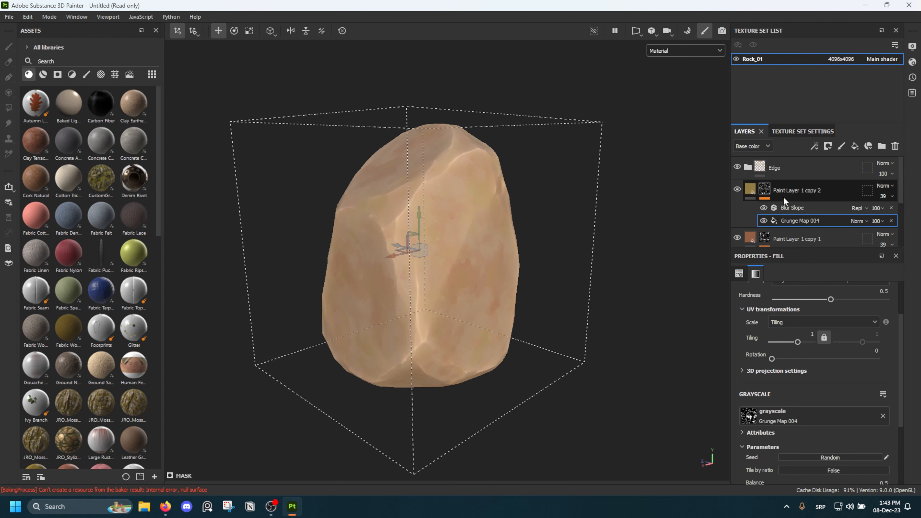
key(ctrl+d)
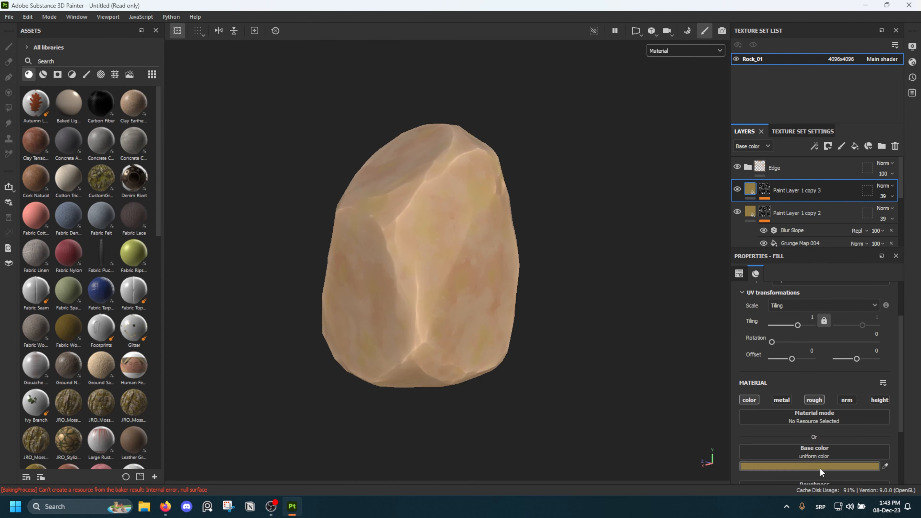
click(820, 468)
click(779, 374)
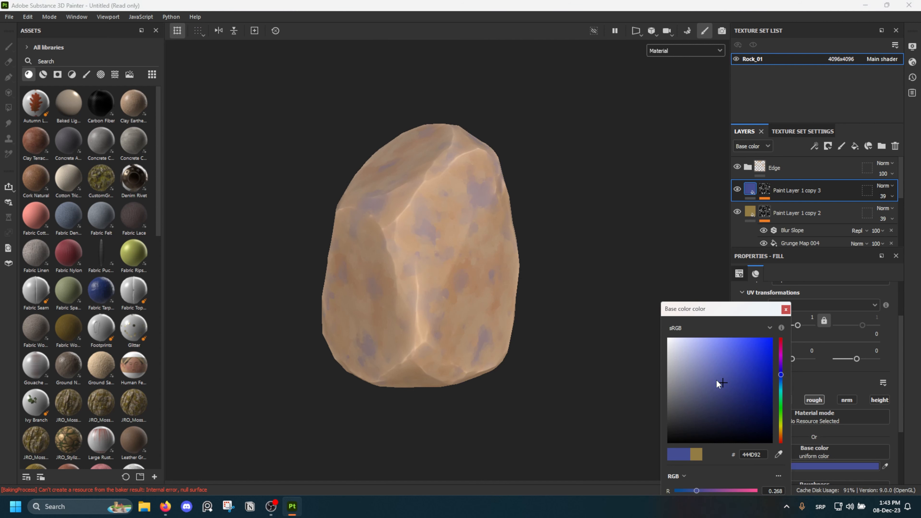
drag(718, 381, 699, 383)
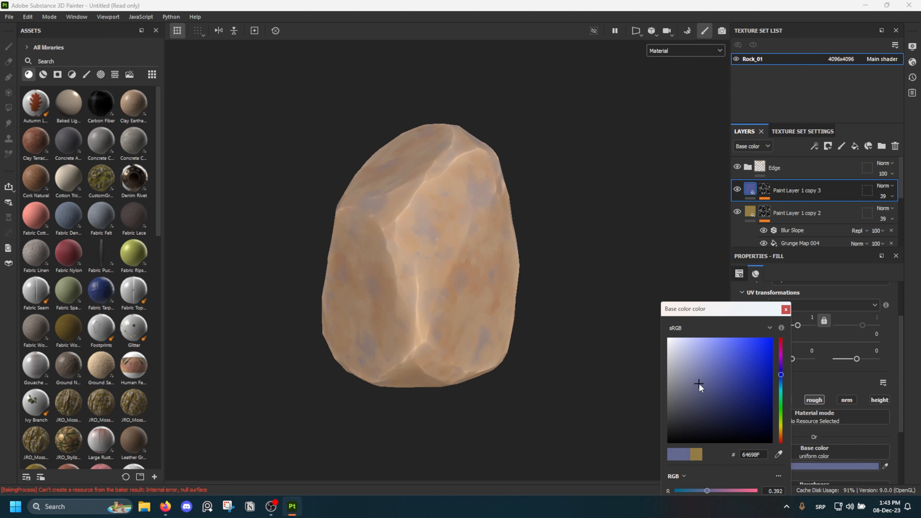
click(784, 311)
Raise the Balance of the Grunge Map 004 fill in Paint Layer 1 copy 3's mask to 0.75
click(765, 192)
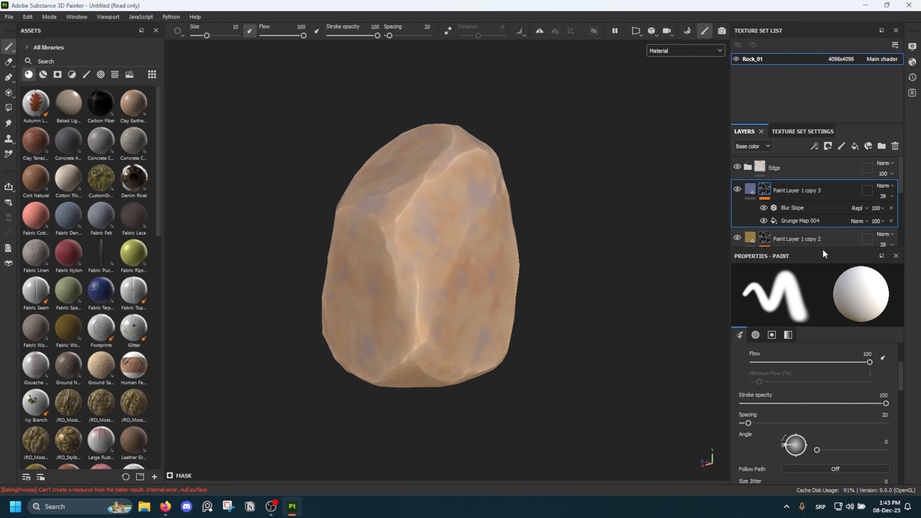
click(809, 222)
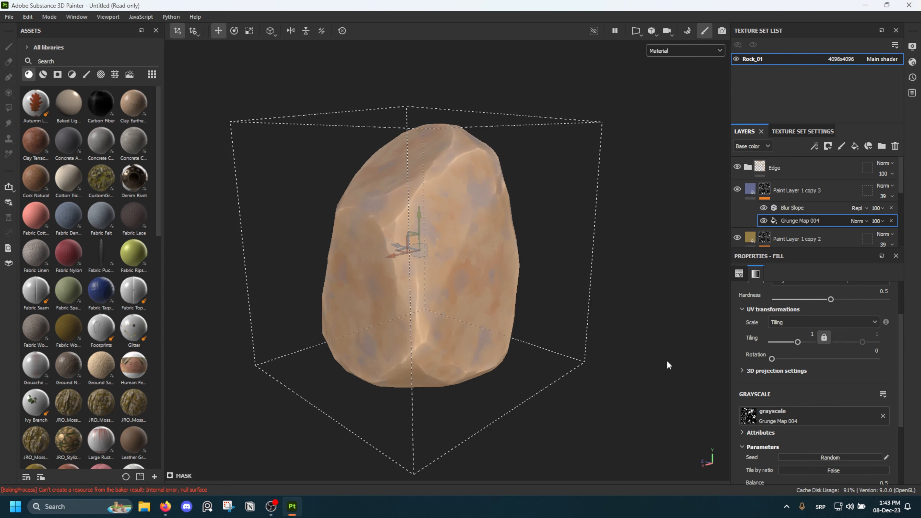
alt+drag(666, 360, 547, 274)
scroll(768, 404, down, 3)
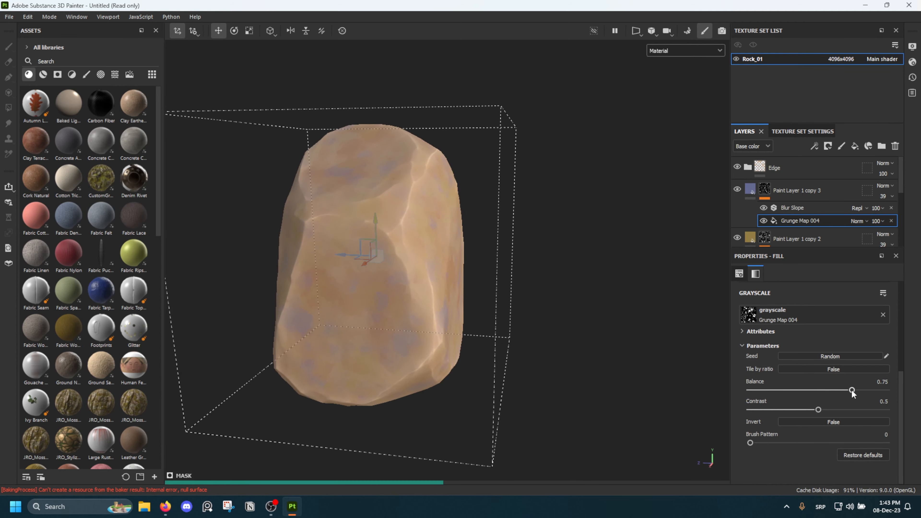
click(852, 390)
alt+drag(544, 298, 360, 268)
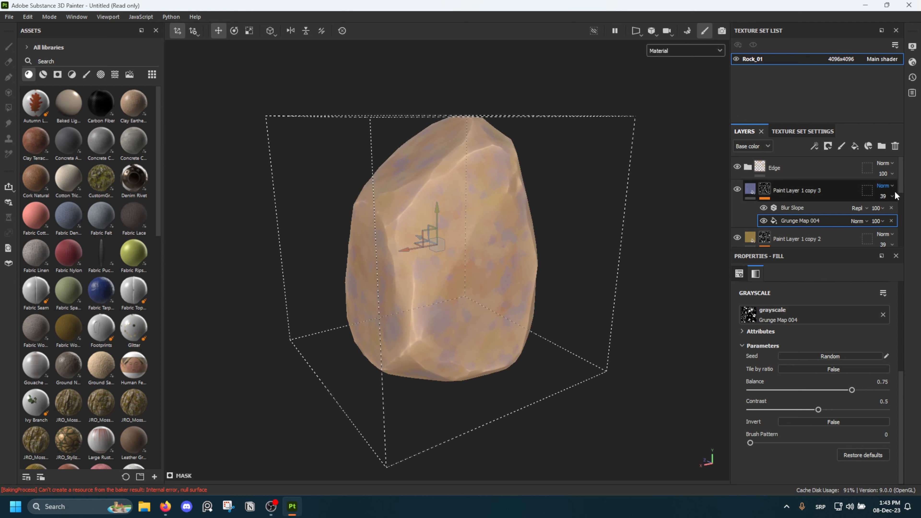
Lower the opacity of Paint Layer 1 copy 3 to 18 and check the blue patches around the rock
drag(887, 214, 877, 214)
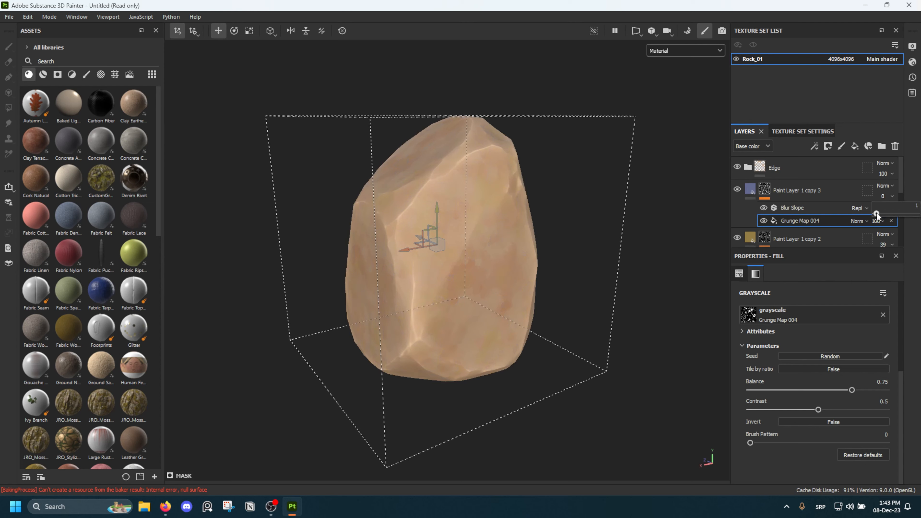
alt+drag(624, 251, 581, 242)
scroll(505, 233, down, 4)
alt+middle_drag(523, 226, 492, 251)
scroll(499, 247, up, 4)
alt+drag(498, 247, 521, 237)
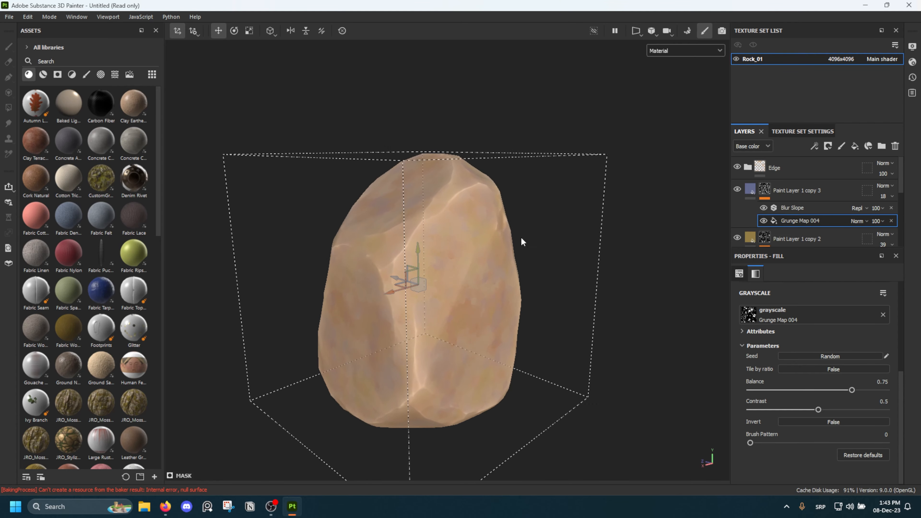
scroll(434, 313, down, 1)
scroll(438, 313, up, 8)
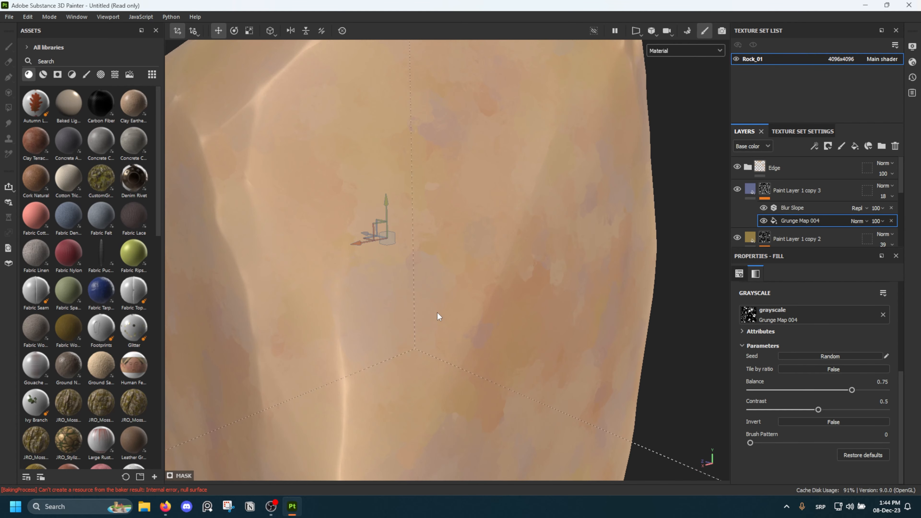
mouse_move(451, 258)
alt+mouse_down()
mouse_move(527, 234)
mouse_move(414, 276)
mouse_move(504, 271)
mouse_move(421, 272)
alt+mouse_up()
scroll(414, 273, down, 8)
Duplicate the Base Color layer and move the copy above all the paint layers, directly below the Edge folder
scroll(800, 204, down, 3)
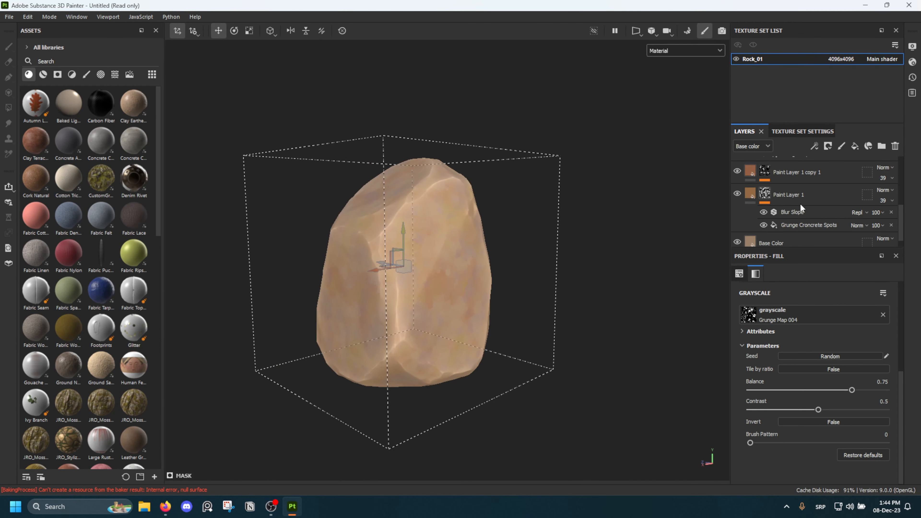
click(800, 233)
key(ctrl+d)
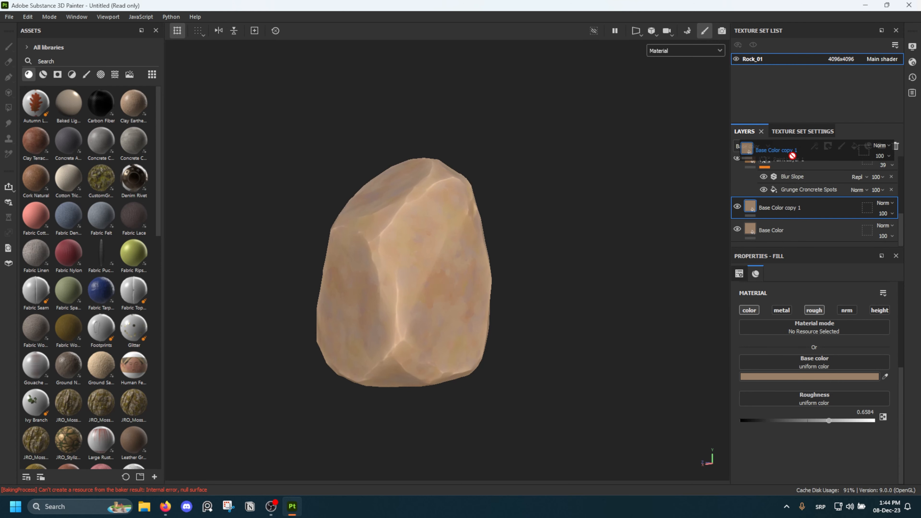
drag(784, 199, 780, 158)
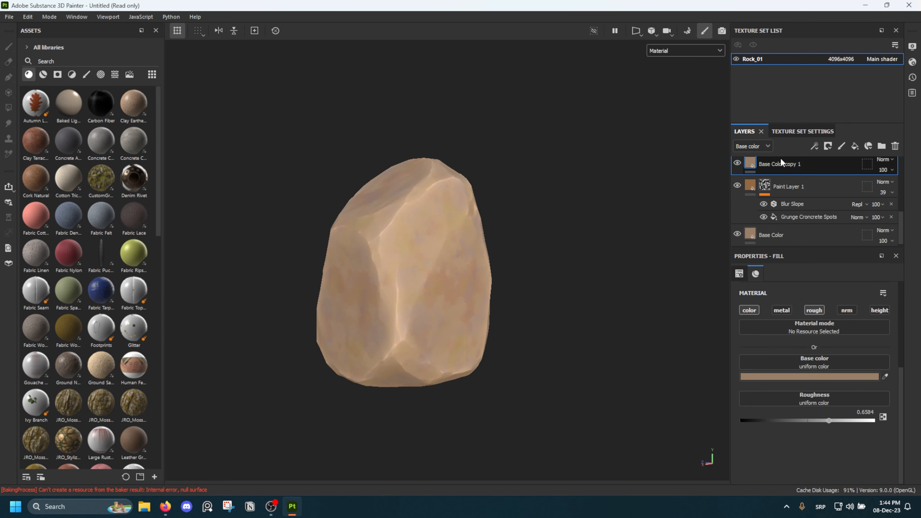
scroll(785, 192, up, 3)
scroll(786, 237, down, 1)
mouse_move(788, 225)
mouse_down()
mouse_move(782, 170)
mouse_move(776, 182)
mouse_up()
scroll(790, 217, up, 1)
scroll(786, 214, up, 2)
Turn off the roughness channel of Base Color copy 1 and set the layer's opacity to 40
alt+drag(697, 192, 450, 240)
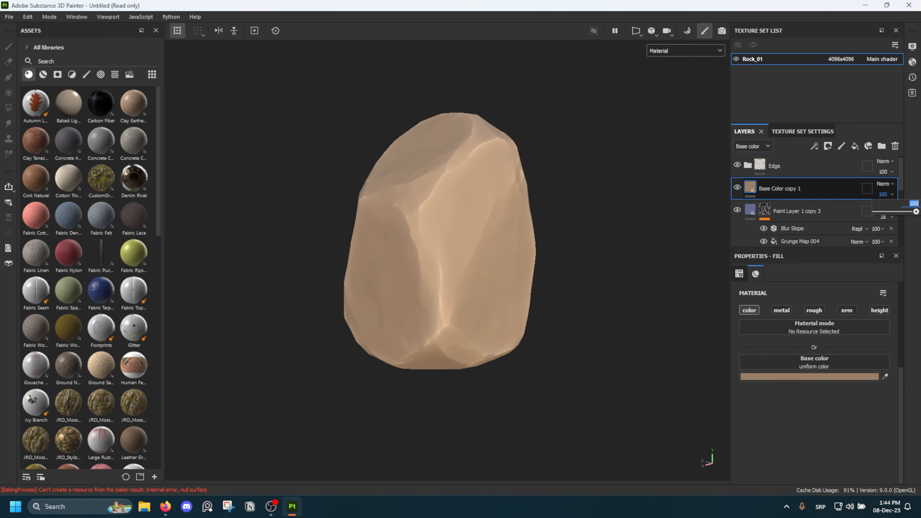
text(40)
key(Return)
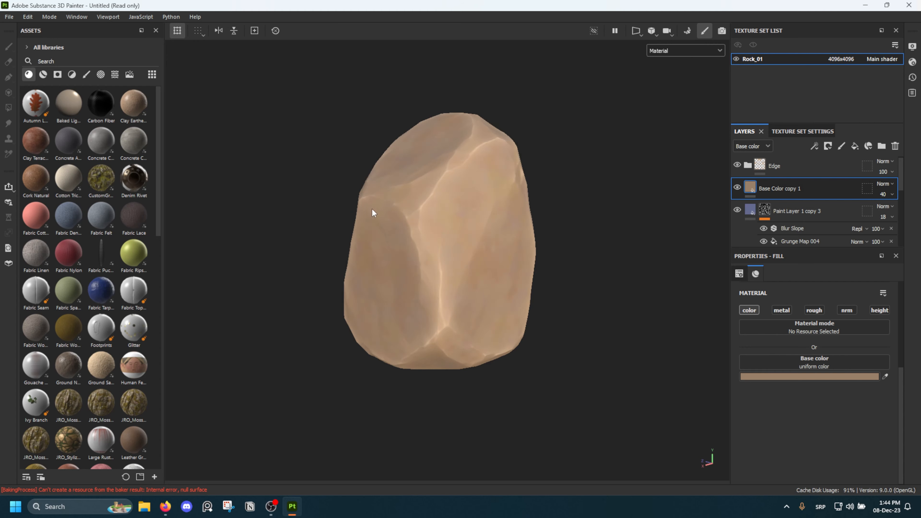
alt+drag(372, 209, 420, 170)
scroll(444, 212, up, 3)
alt+middle_drag(420, 170, 427, 191)
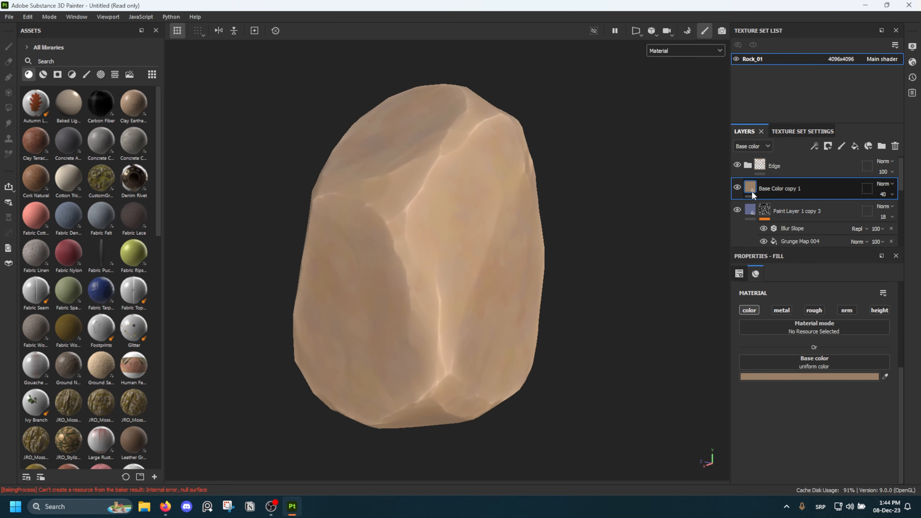
Compare the rock with and without Base Color copy 1 and examine the softened color variation from several sides and distances
click(739, 187)
click(739, 188)
alt+drag(485, 187, 393, 175)
scroll(497, 250, up, 5)
alt+middle_drag(543, 282, 512, 244)
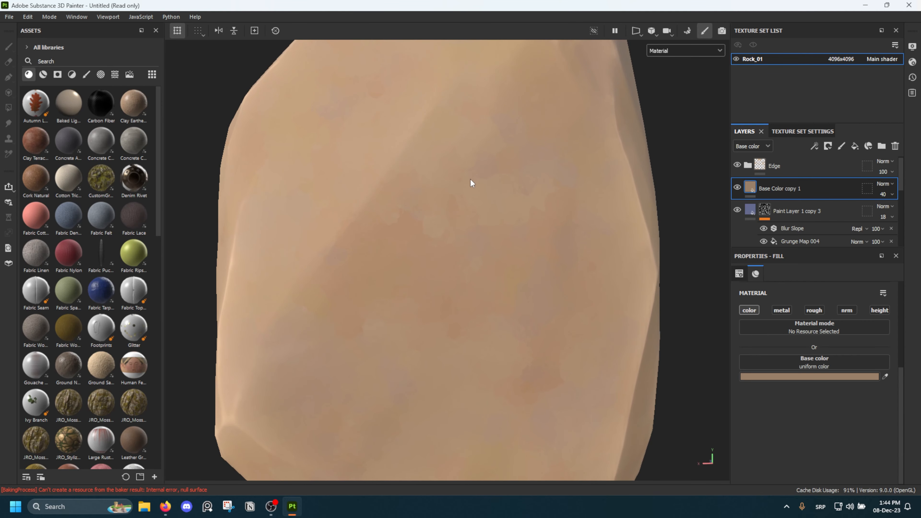
alt+drag(339, 321, 412, 306)
alt+middle_drag(411, 307, 435, 266)
scroll(435, 266, down, 5)
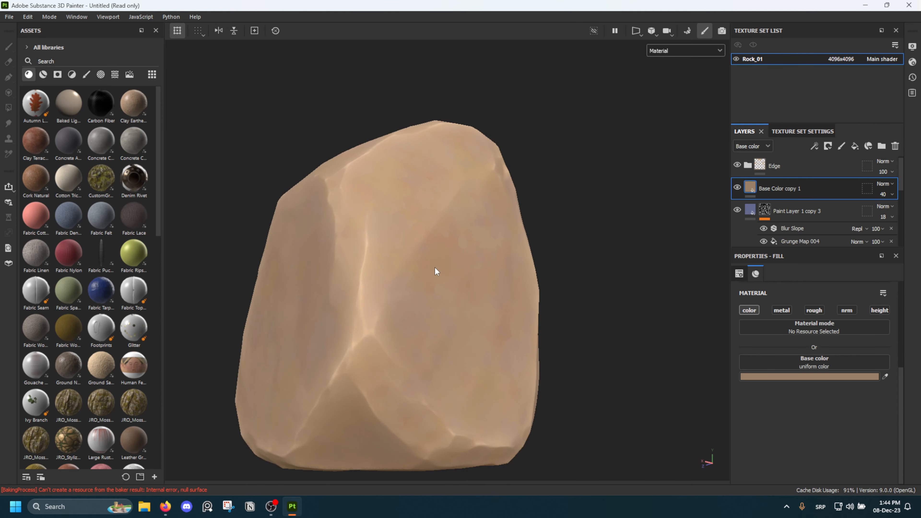
alt+drag(435, 266, 450, 317)
alt+middle_drag(450, 318, 455, 307)
scroll(454, 306, down, 4)
alt+drag(455, 307, 424, 247)
scroll(502, 210, down, 5)
scroll(430, 268, up, 5)
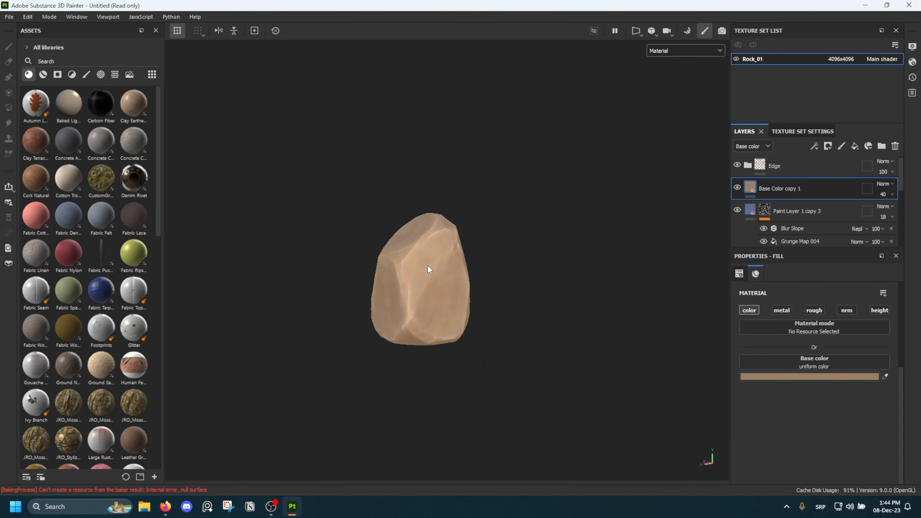
alt+drag(423, 286, 534, 284)
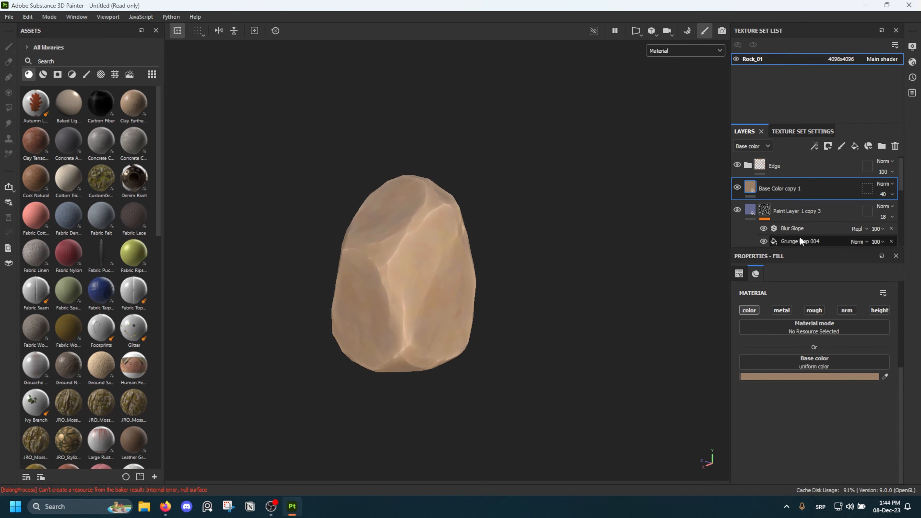
Set the Grunge Map 004 tiling to 0.7 in Paint Layer 1 copy 3's mask and to 0.6 in Paint Layer 1 copy 2's mask
scroll(802, 236, down, 1)
click(805, 214)
click(812, 302)
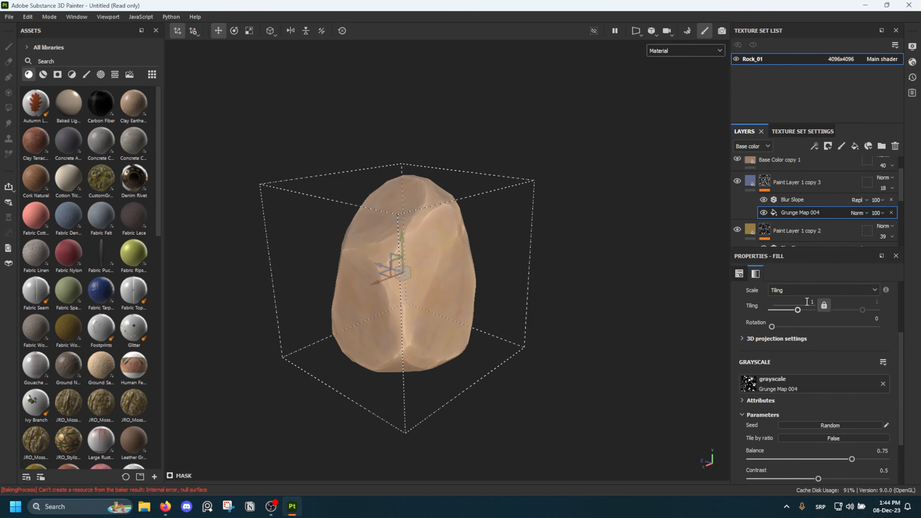
text(0.7)
key(Return)
scroll(828, 229, down, 1)
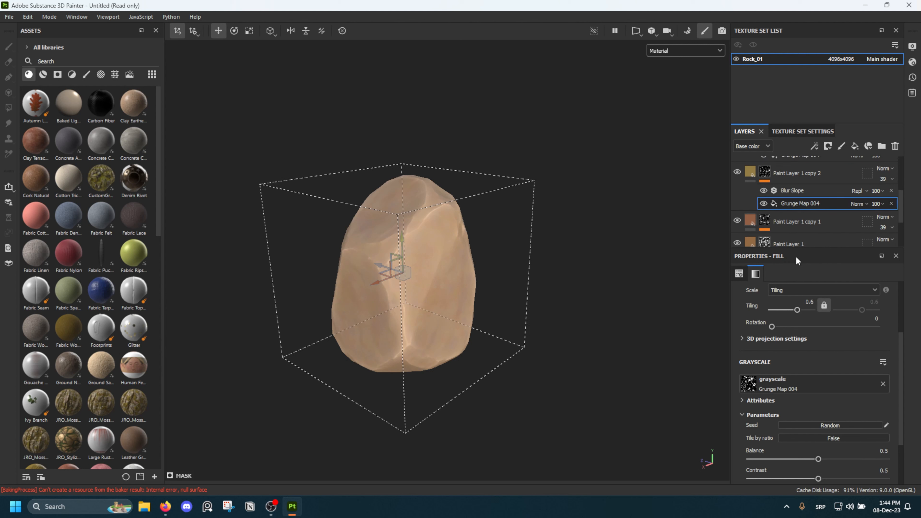
Set the tiling of the Grunge Map 004 fill in Paint Layer 1 copy 1's mask to 0.6
click(766, 222)
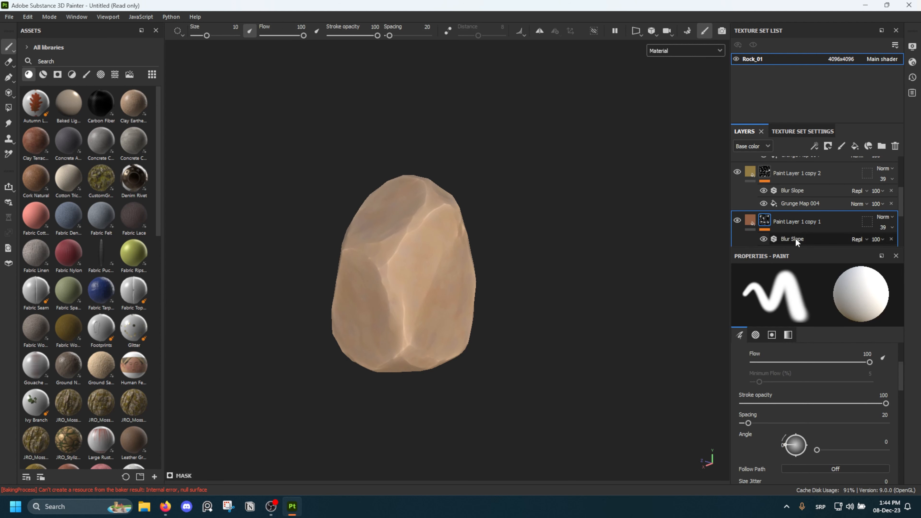
click(796, 238)
click(799, 224)
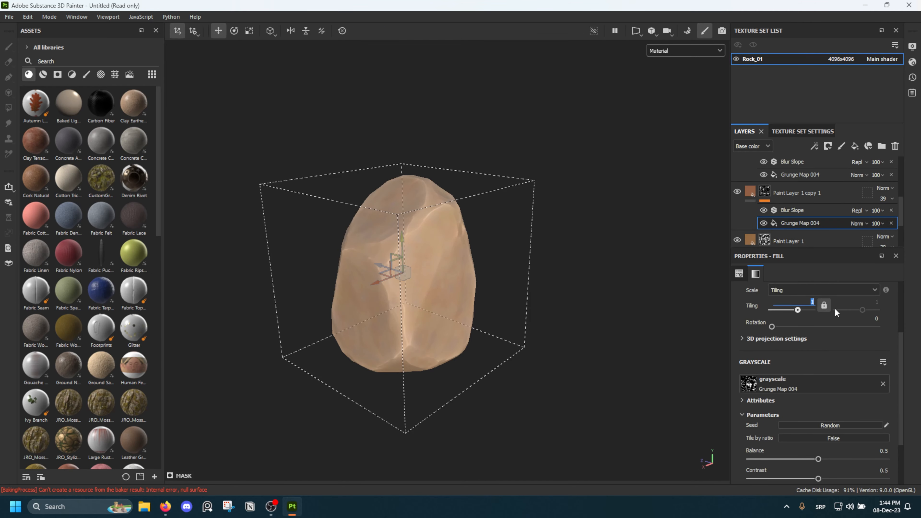
key(Return)
scroll(461, 231, up, 4)
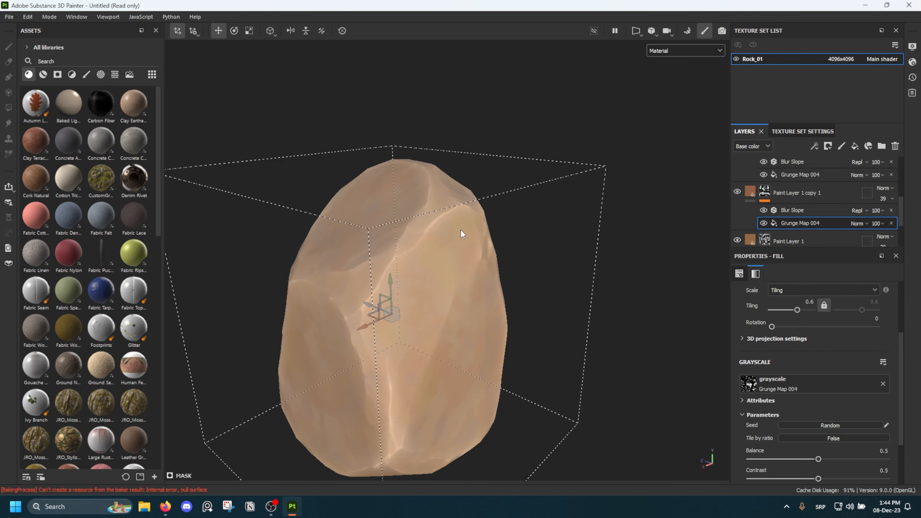
alt+drag(460, 231, 313, 182)
scroll(817, 204, up, 3)
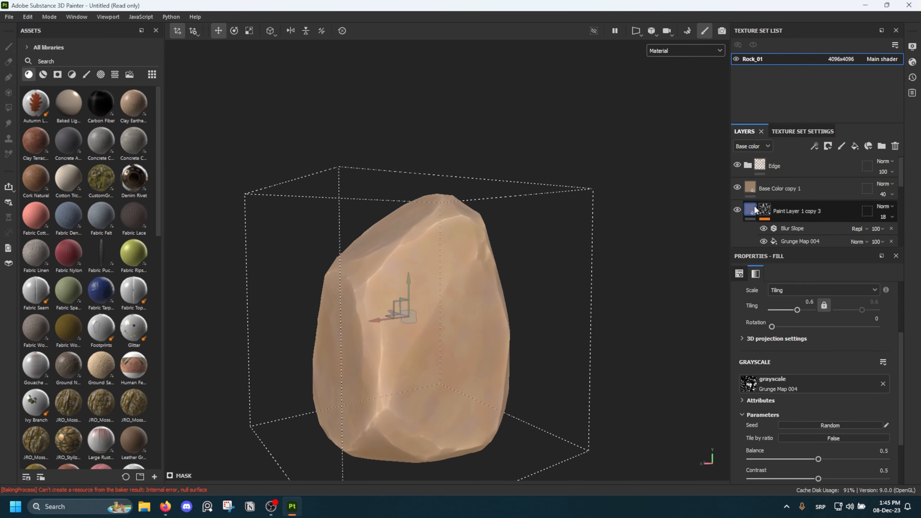
Try a muted purple (8D648F) and a muted green (698F64) as the base color of Paint Layer 1 copy 3
click(753, 206)
click(798, 435)
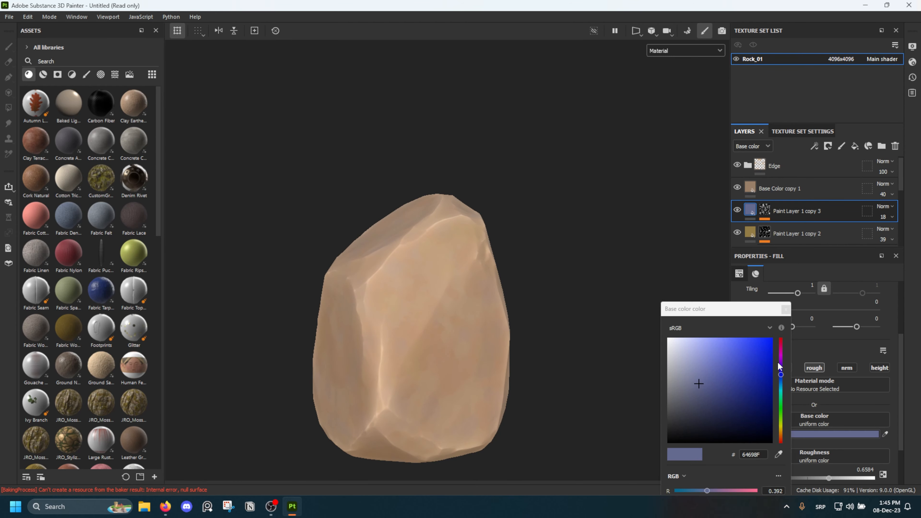
click(781, 356)
alt+drag(381, 282, 374, 241)
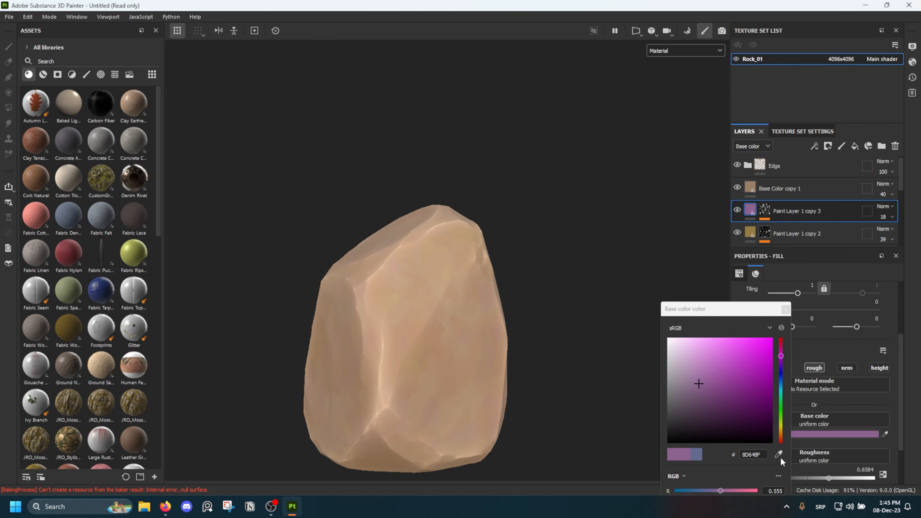
drag(782, 420, 781, 410)
alt+drag(345, 315, 560, 280)
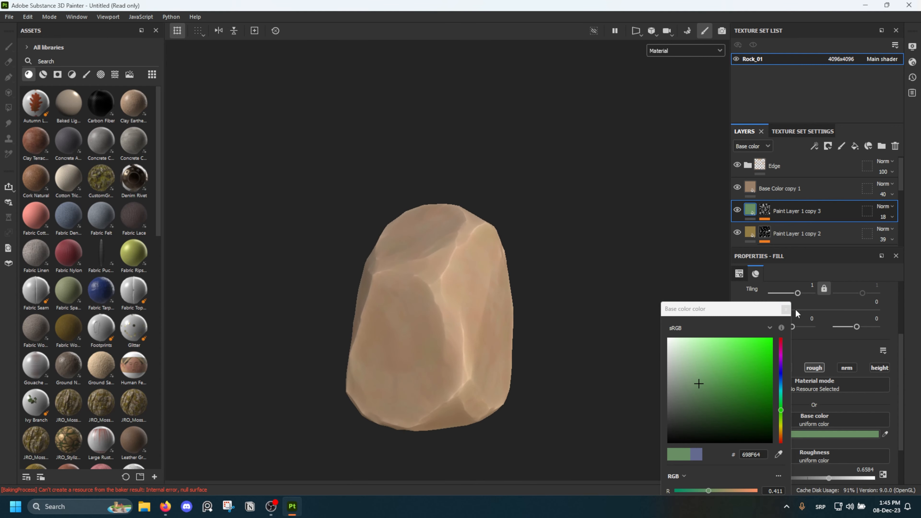
click(785, 309)
Examine how the green variation blends with the other color patches on all sides of the rock, near and far
scroll(533, 295, up, 10)
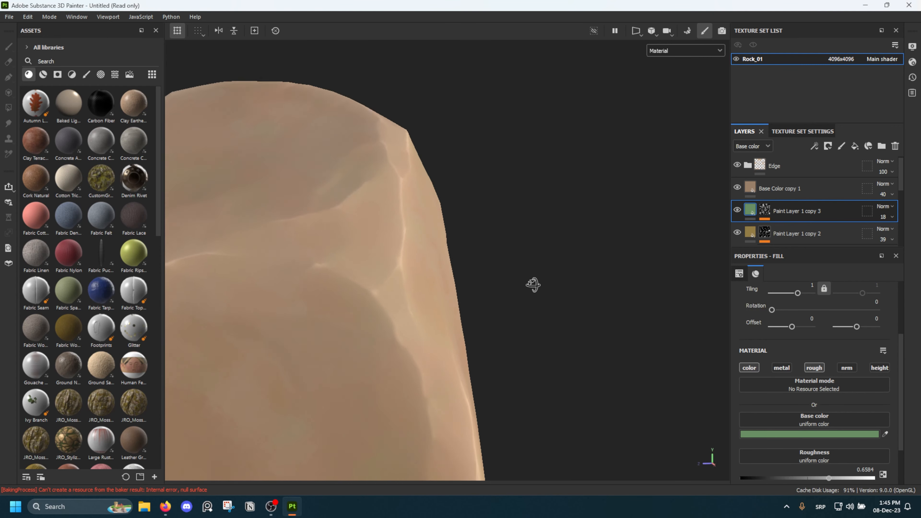
alt+drag(531, 350, 384, 278)
scroll(383, 275, down, 4)
alt+drag(459, 233, 436, 253)
scroll(434, 249, down, 4)
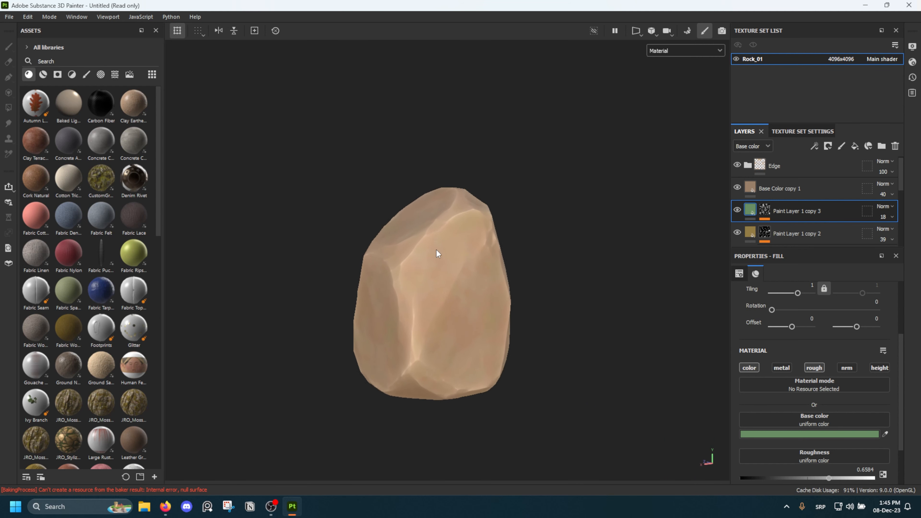
scroll(436, 217, up, 4)
alt+drag(428, 286, 426, 339)
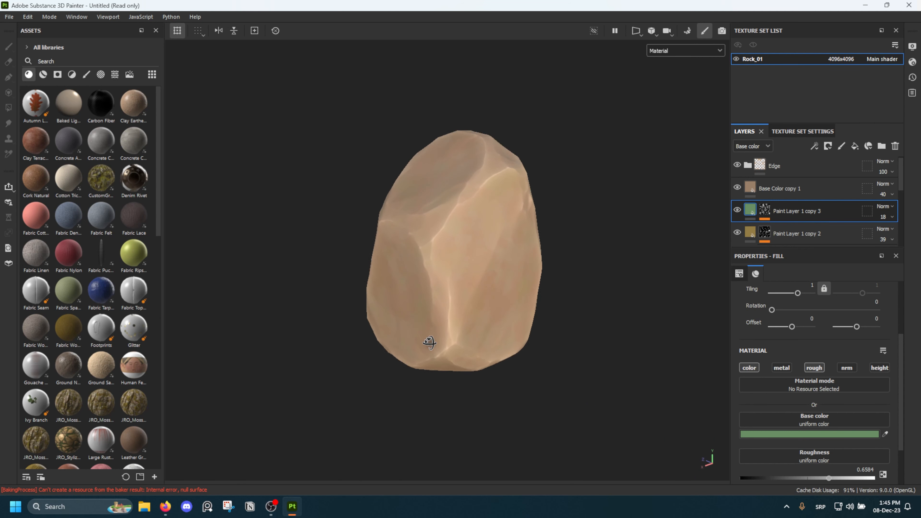
scroll(452, 268, up, 5)
scroll(551, 251, down, 4)
alt+drag(552, 251, 471, 251)
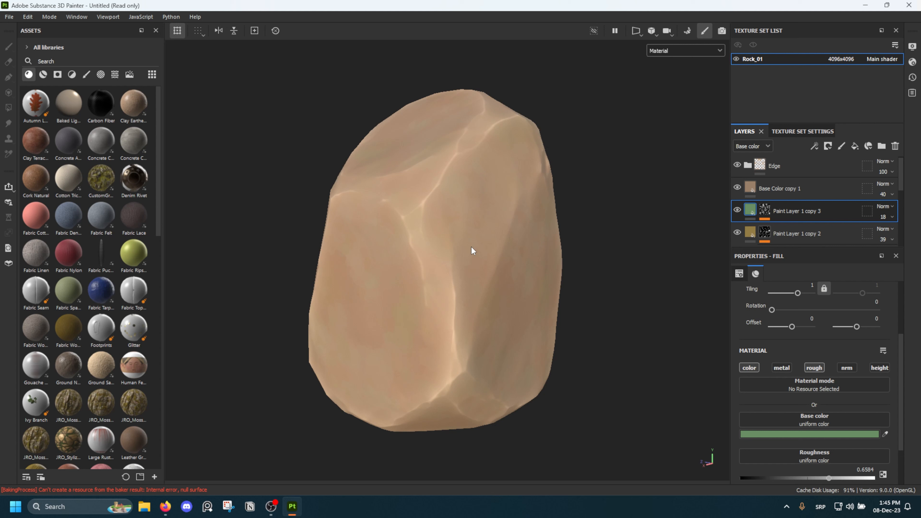
scroll(469, 247, up, 3)
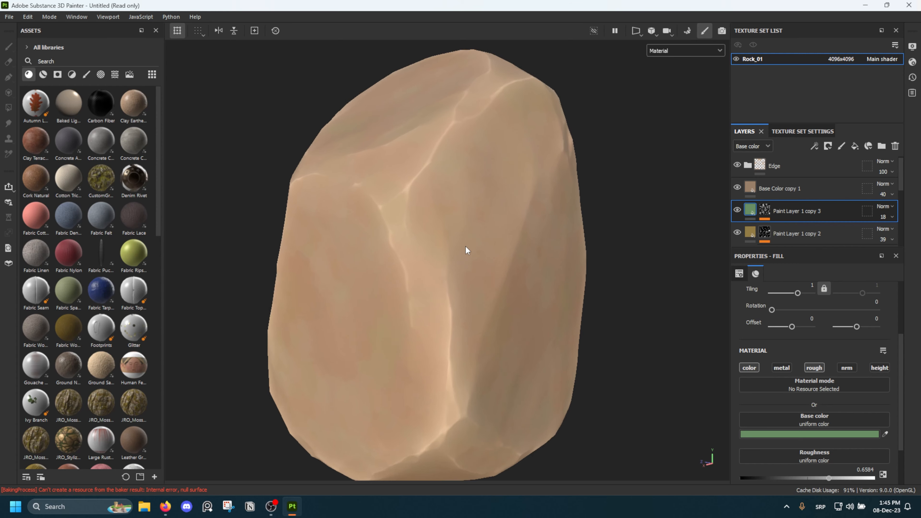
alt+drag(465, 246, 320, 270)
scroll(428, 263, down, 3)
alt+drag(427, 263, 509, 237)
alt+middle_drag(428, 250, 477, 239)
scroll(482, 250, up, 3)
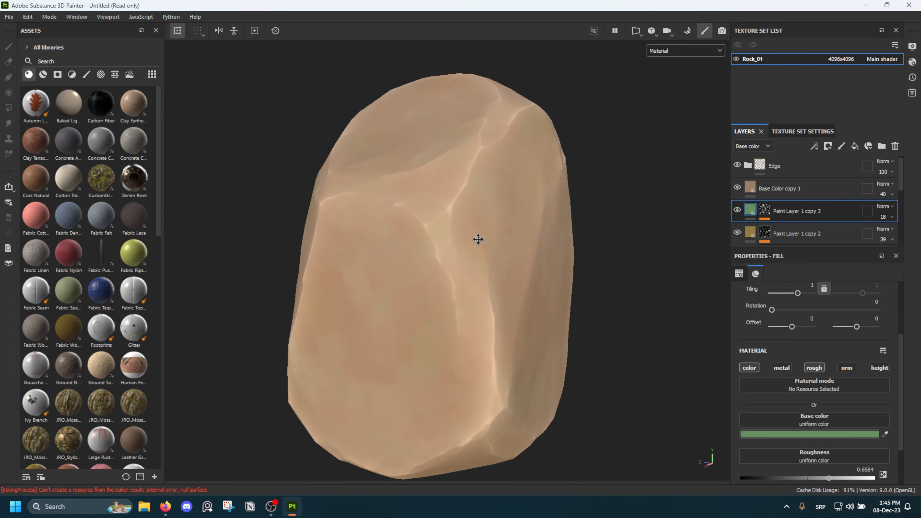
scroll(478, 238, down, 3)
alt+drag(478, 238, 683, 215)
scroll(484, 274, up, 3)
scroll(454, 284, down, 3)
scroll(421, 277, down, 2)
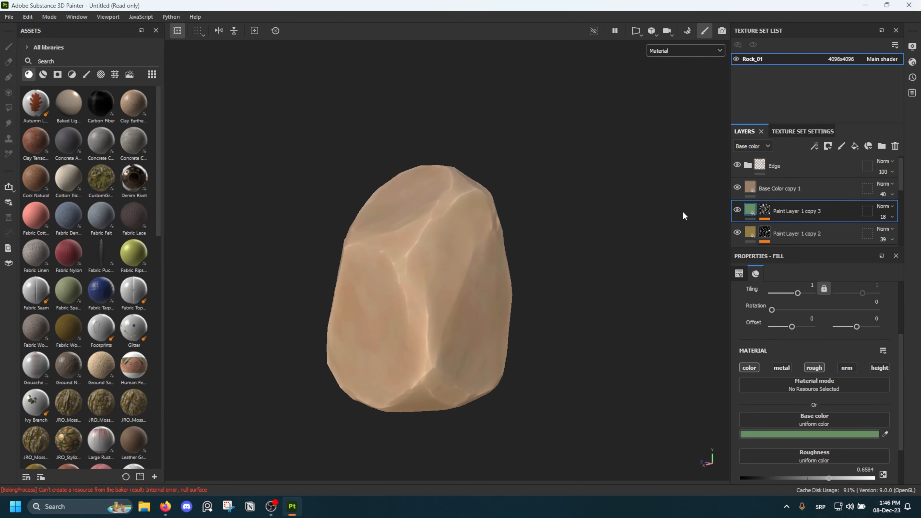
Change the base color of Paint Layer 1 copy 3 to a pale lavender
click(798, 435)
click(781, 372)
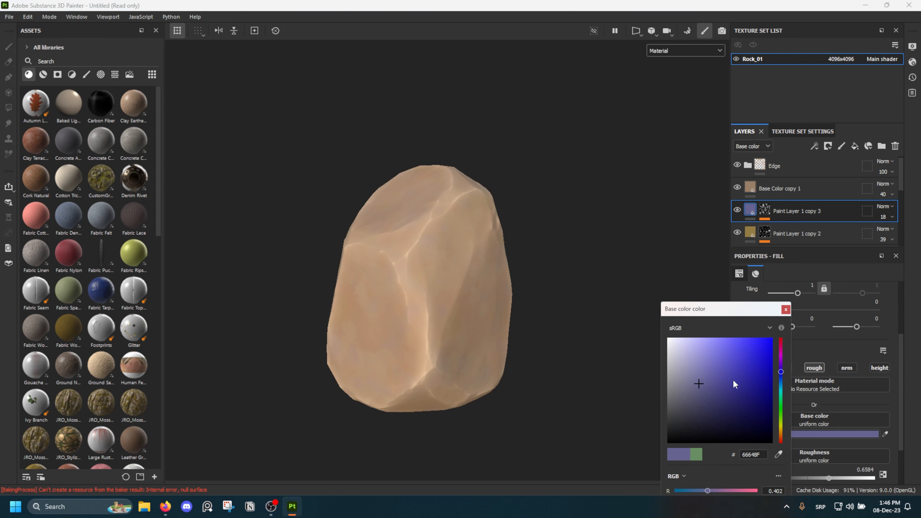
drag(733, 379, 682, 371)
alt+drag(436, 282, 463, 288)
alt+middle_drag(463, 288, 478, 315)
click(785, 310)
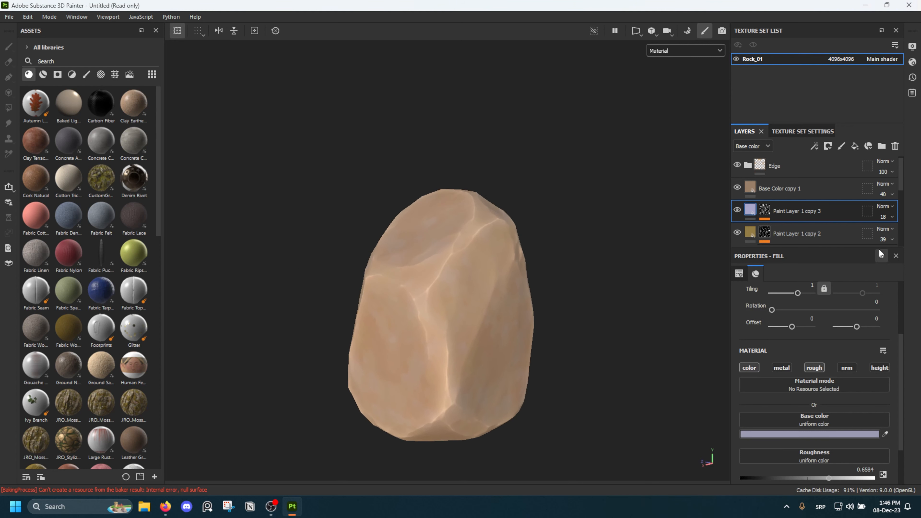
Set the opacity of Paint Layer 1 copy 3 to 32 and the tiling of its mask's Grunge Map 004 to 0.1
click(892, 218)
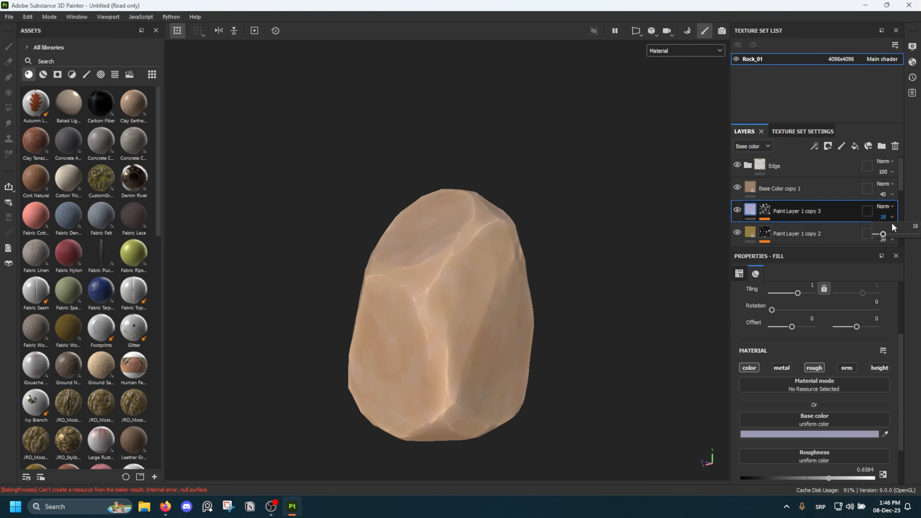
alt+click(769, 211)
scroll(481, 285, up, 2)
alt+middle_drag(481, 285, 493, 249)
mouse_move(493, 249)
alt+mouse_down()
mouse_move(514, 253)
mouse_move(435, 254)
alt+mouse_up()
click(821, 241)
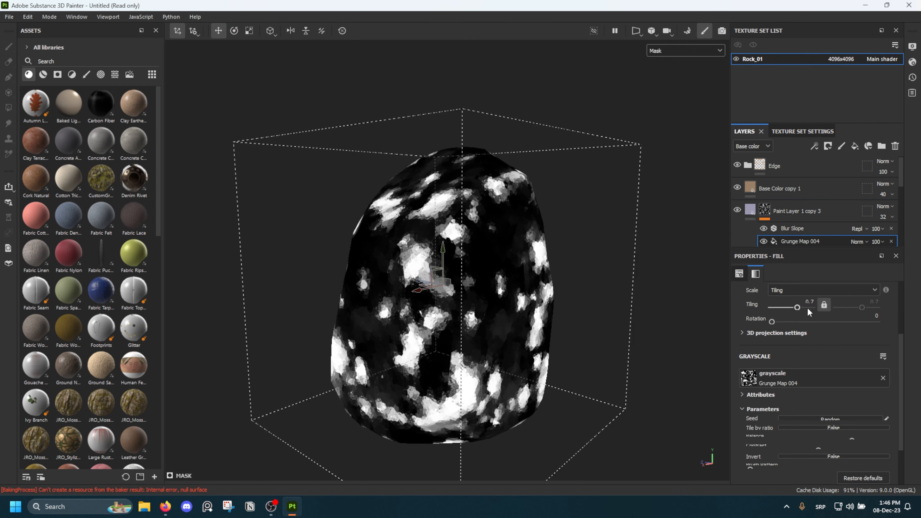
drag(791, 311, 803, 303)
click(804, 303)
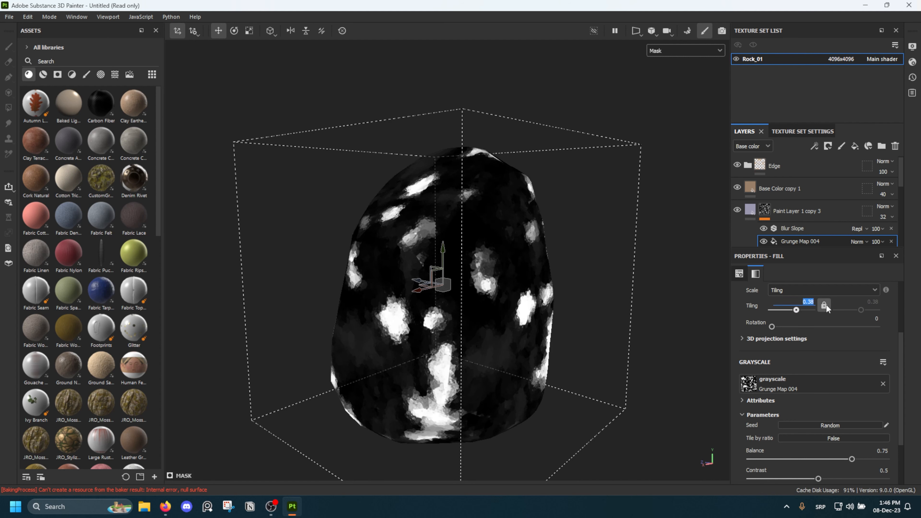
text(.2)
key(Return)
scroll(804, 462, down, 2)
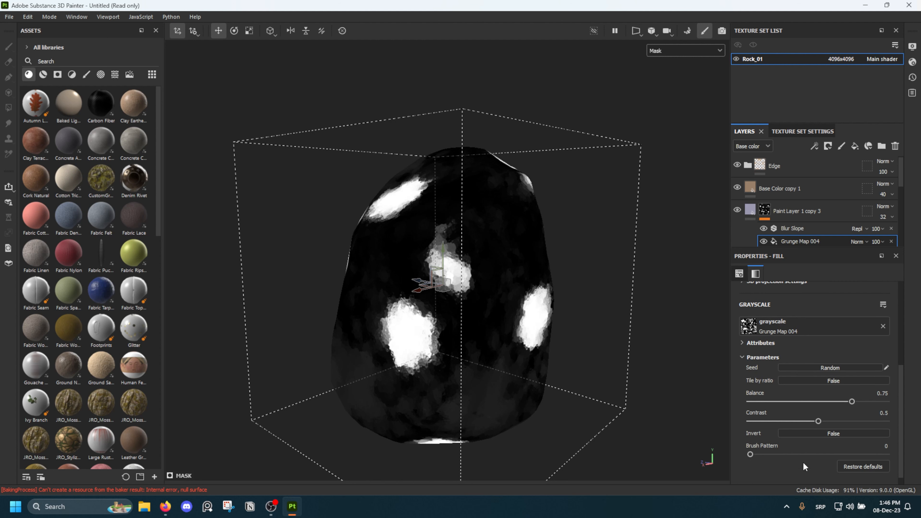
Set the balance of the Grunge Map 004 mask fill to 0.57 and its contrast to 0.54
drag(850, 406, 796, 402)
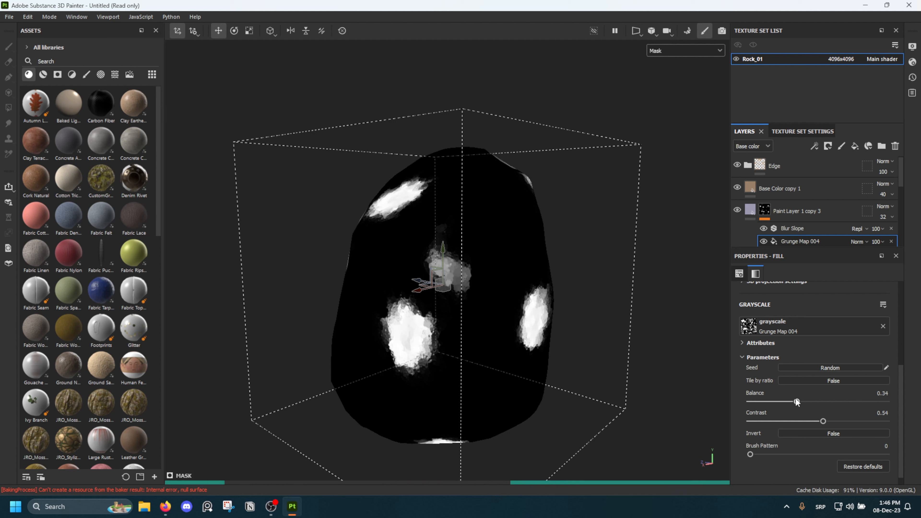
scroll(517, 336, down, 1)
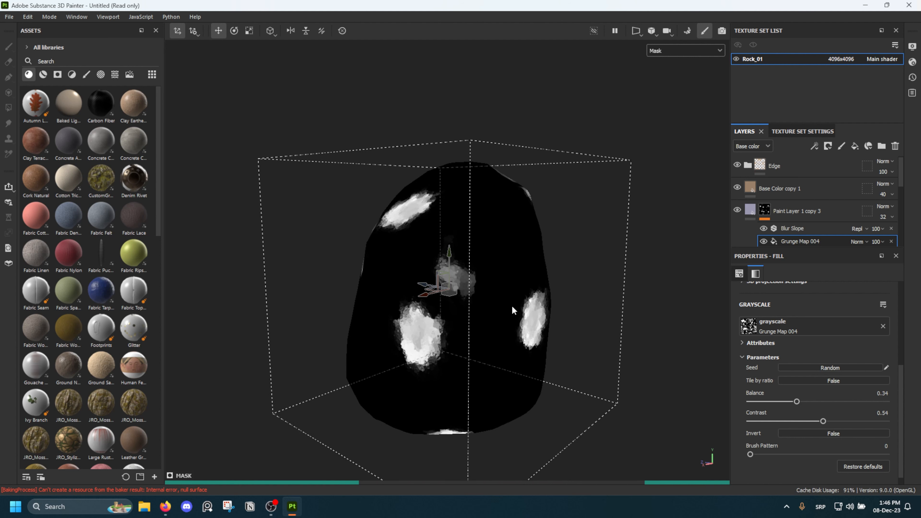
alt+drag(513, 310, 497, 330)
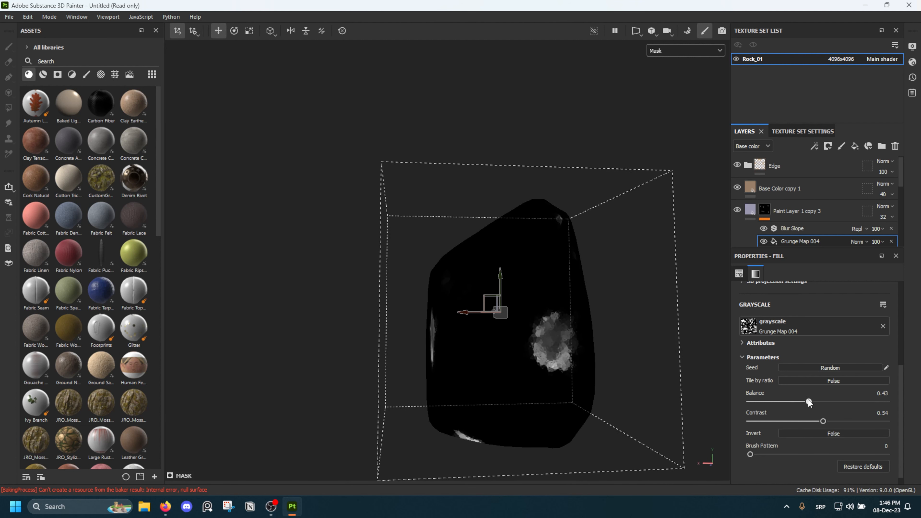
drag(821, 401, 827, 402)
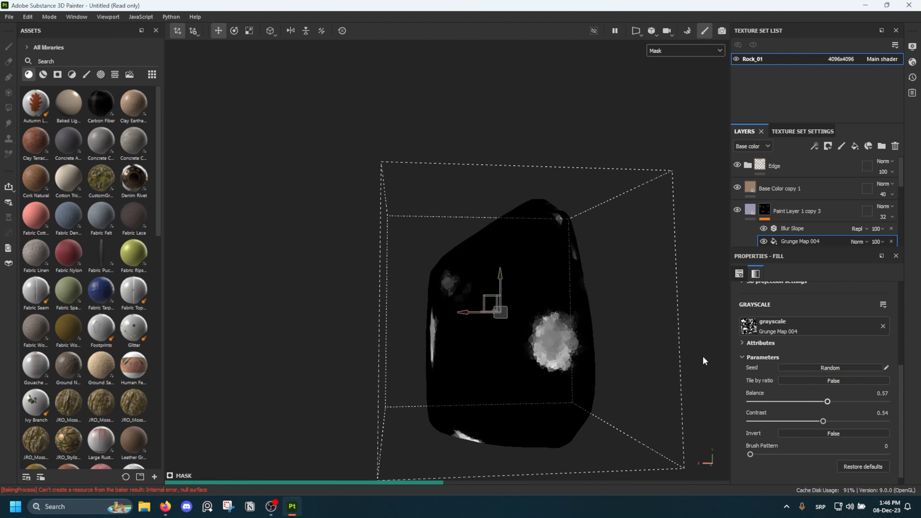
Switch from the mask back to the material view and examine the larger lavender patches on the rock
scroll(801, 362, up, 5)
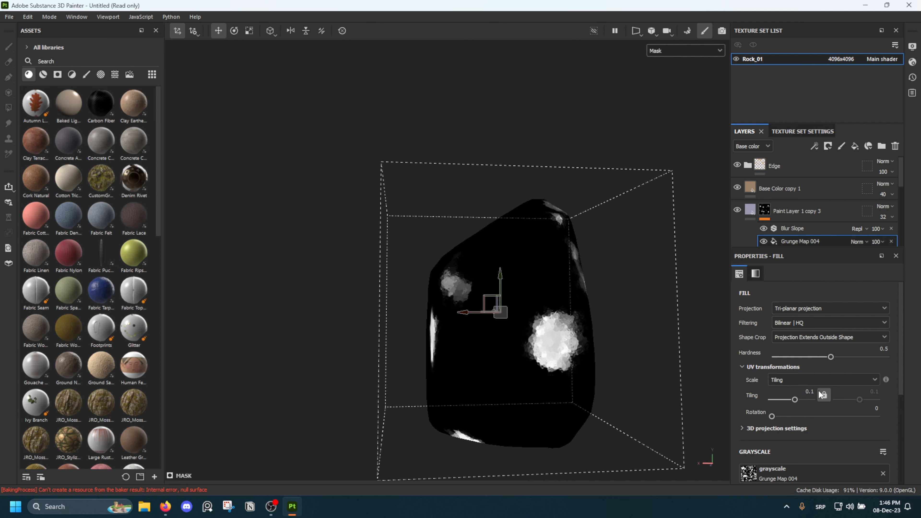
alt+drag(621, 342, 588, 337)
key(m)
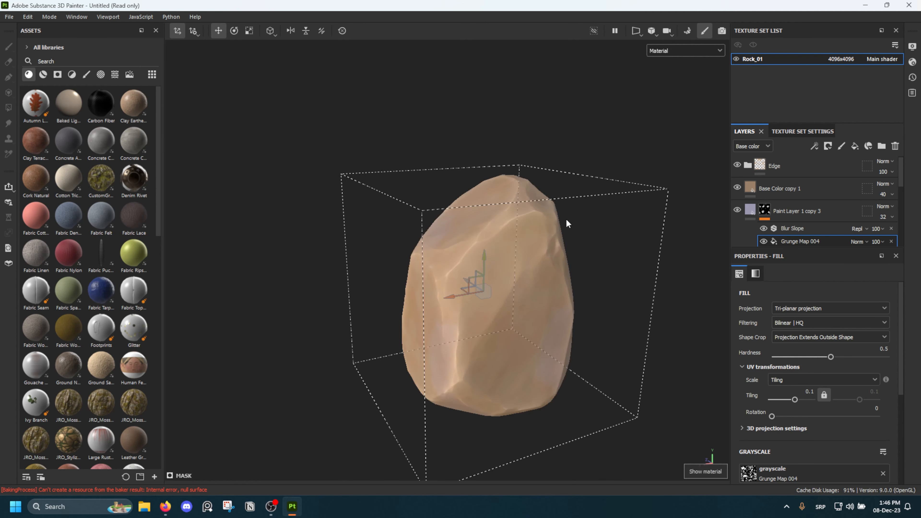
alt+drag(566, 219, 541, 264)
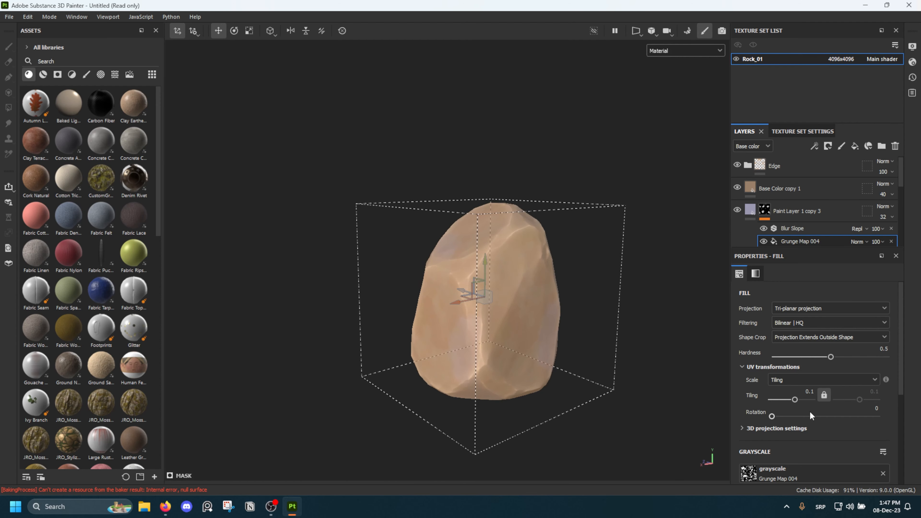
Randomize the seed of the Grunge Map 004 mask fill and set its tiling to 0.15
scroll(798, 467, down, 3)
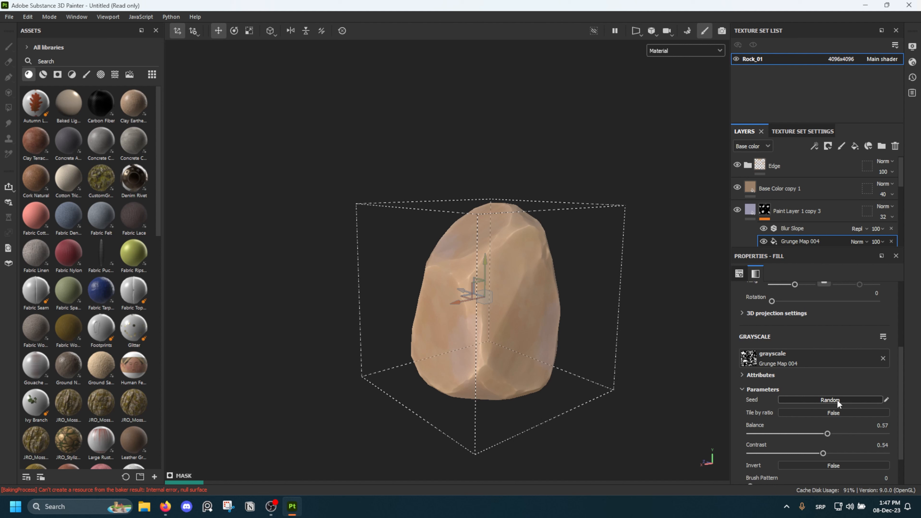
scroll(824, 348, up, 2)
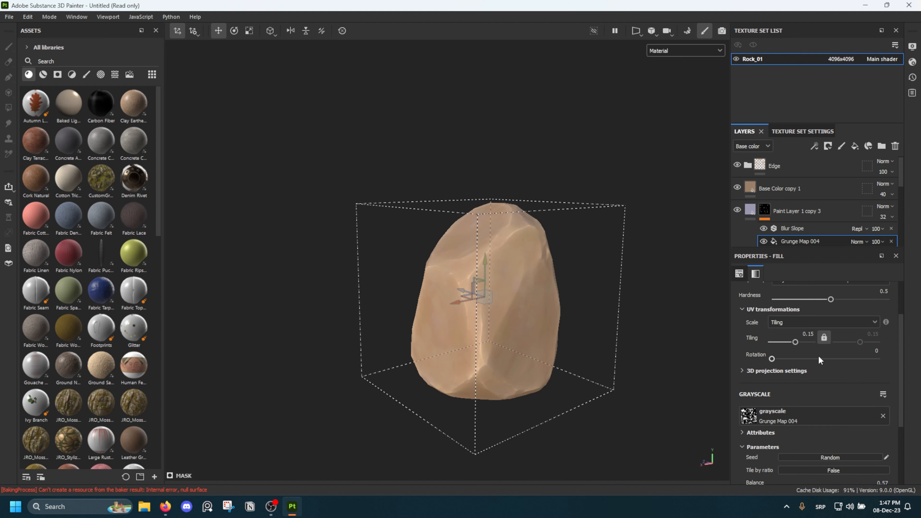
scroll(554, 343, up, 2)
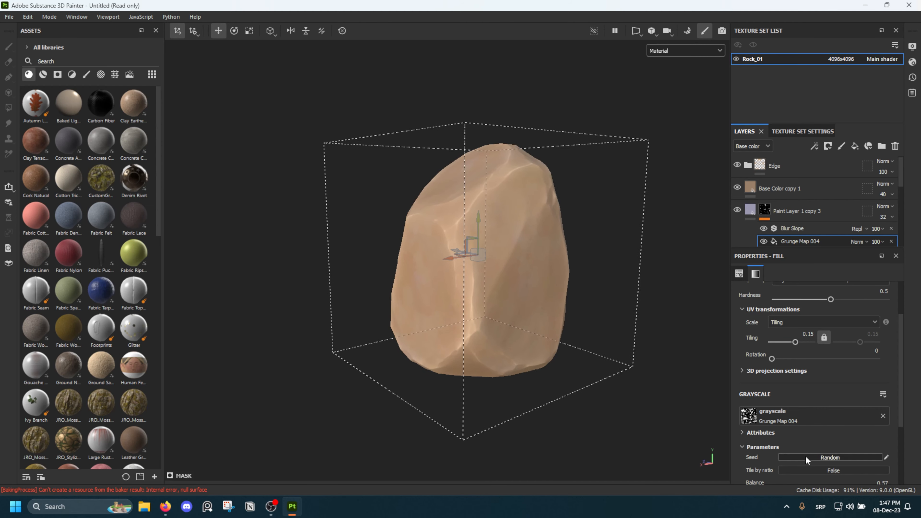
alt+drag(611, 347, 598, 254)
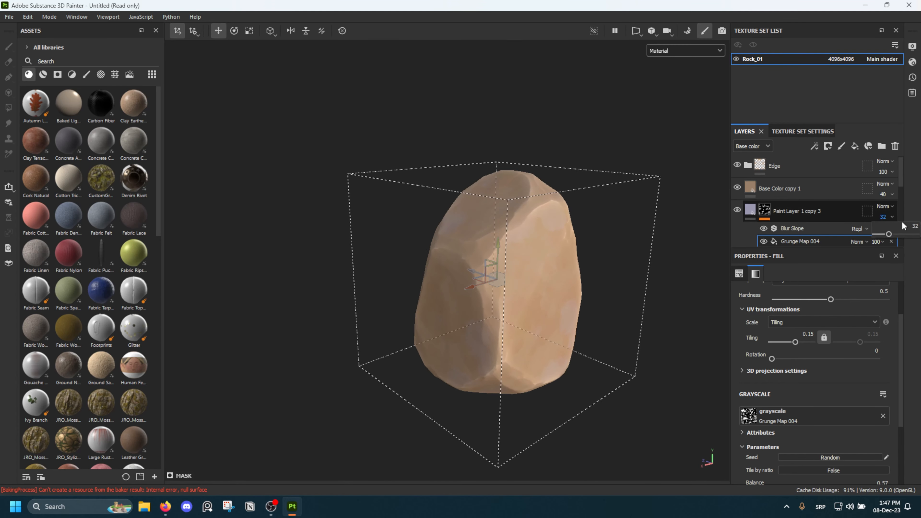
Try Paint Layer 1 copy 3 at 100 opacity, and settle on an opacity of 20
click(887, 217)
text(100)
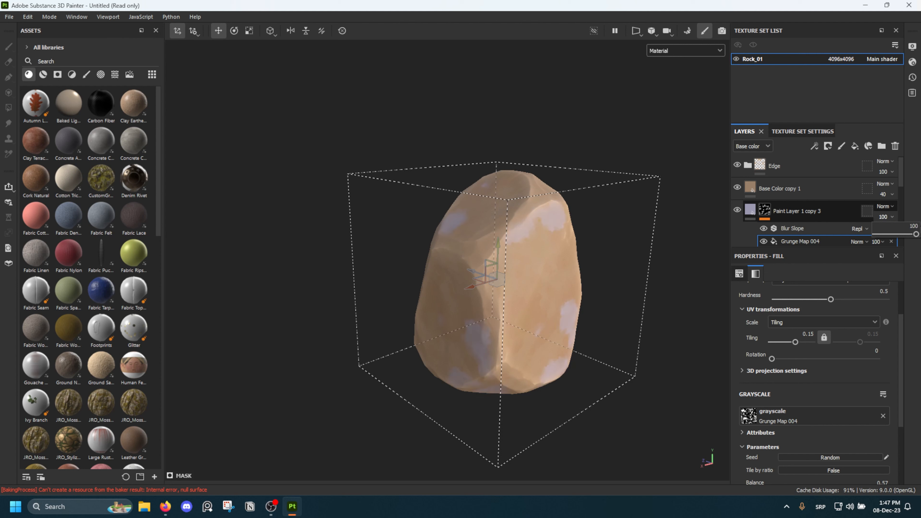
key(Return)
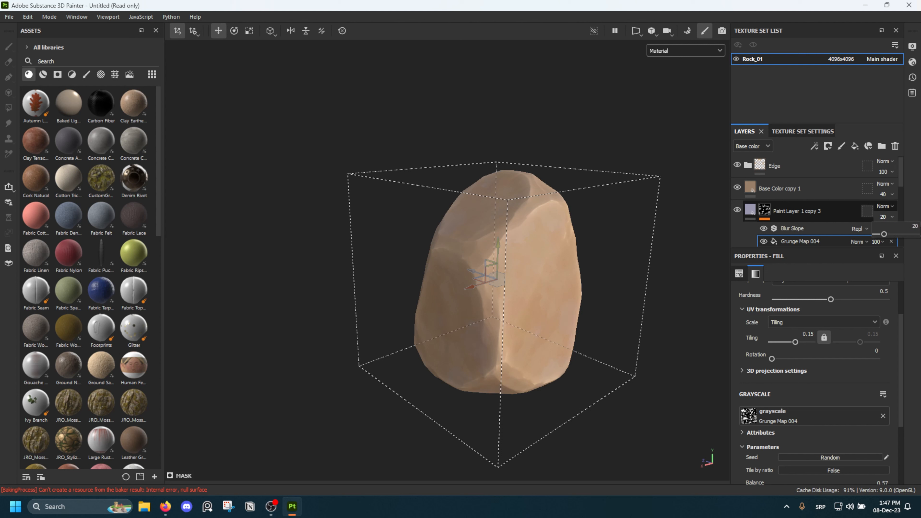
scroll(566, 232, down, 3)
mouse_move(566, 232)
alt+mouse_down()
mouse_move(556, 177)
mouse_move(555, 225)
mouse_move(585, 233)
mouse_move(498, 229)
alt+mouse_up()
click(606, 187)
key(f)
Try an opacity of 60 on the Base Color copy 1 overlay
click(817, 189)
scroll(594, 222, up, 3)
scroll(498, 229, down, 2)
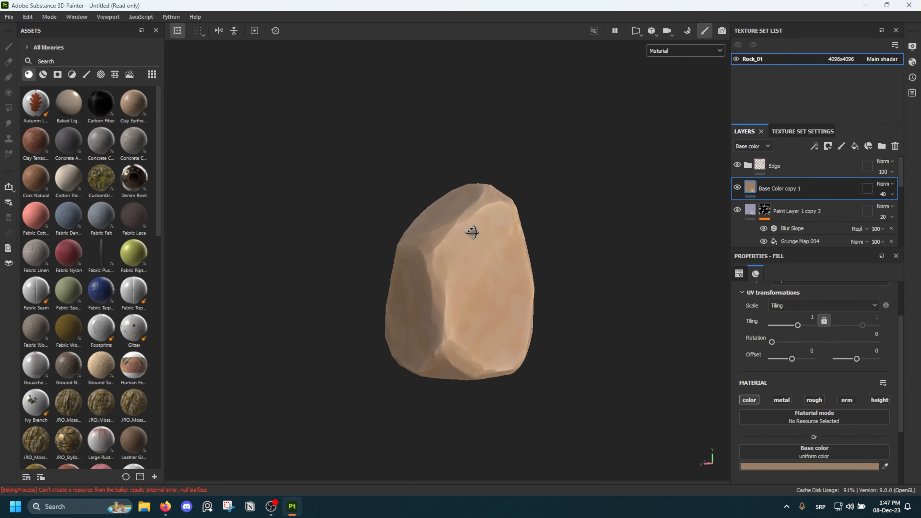
alt+middle_drag(472, 232, 472, 221)
click(893, 195)
click(917, 203)
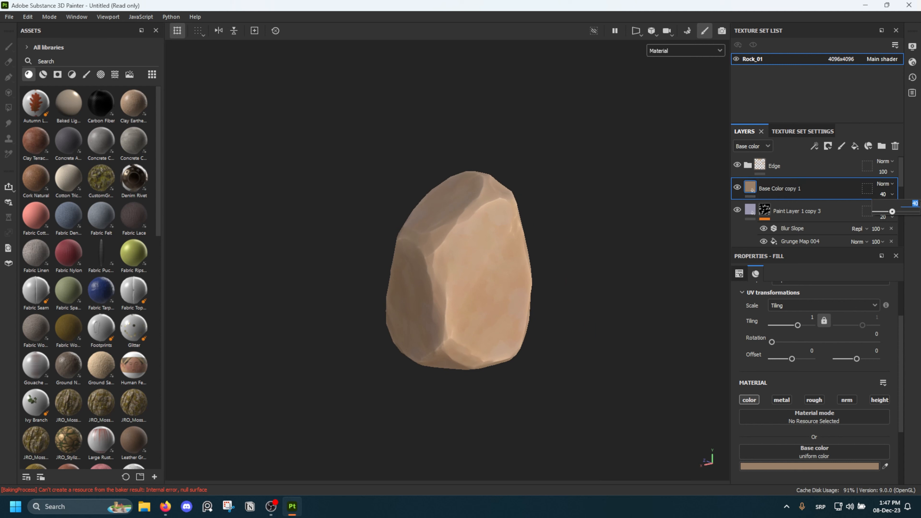
Examine how the stronger base color overlay softens the color patches on several sides of the rock, near and far
alt+drag(621, 236, 422, 275)
alt+middle_drag(422, 276, 513, 237)
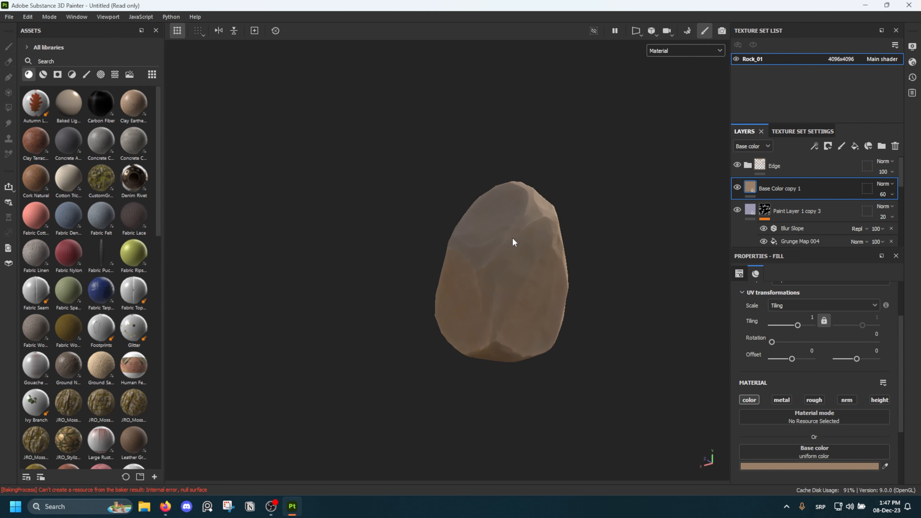
scroll(512, 238, up, 3)
shift+right_drag(513, 247, 512, 269)
scroll(513, 269, up, 1)
alt+drag(513, 270, 490, 284)
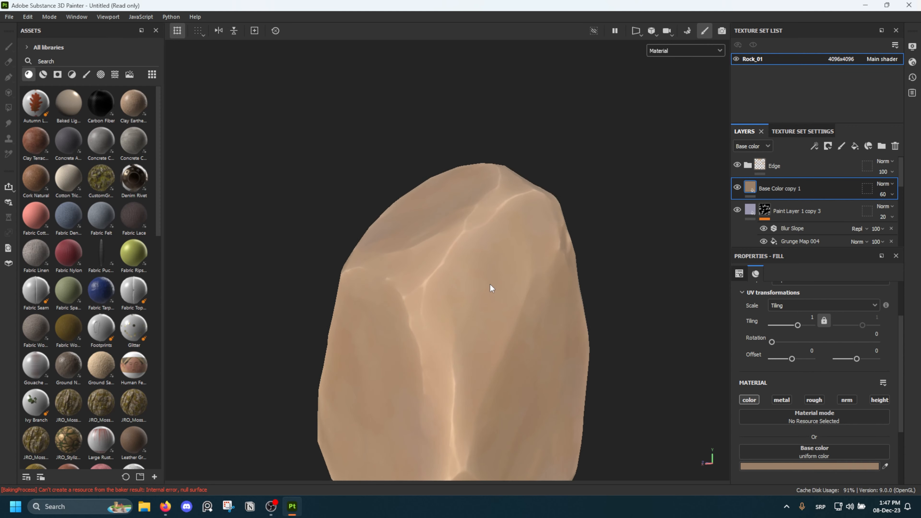
scroll(490, 284, down, 3)
alt+middle_drag(489, 284, 480, 229)
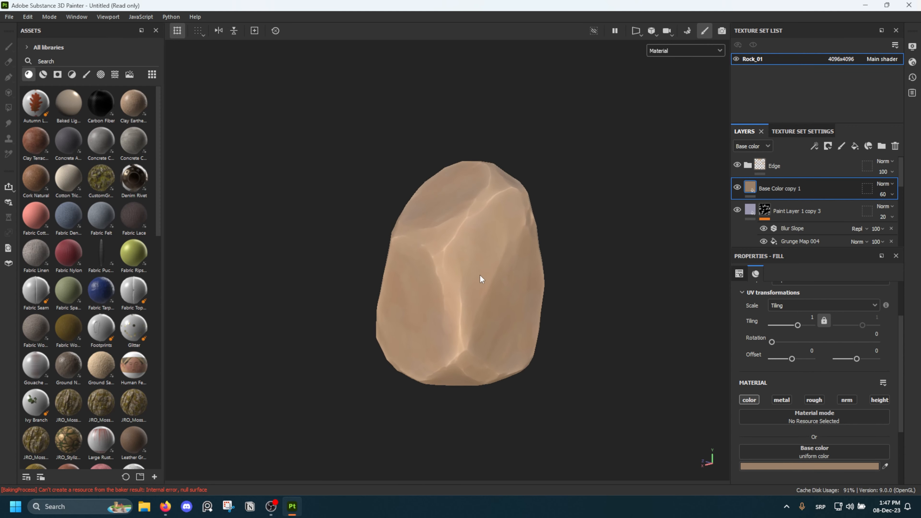
Set the opacity of the Base Color copy 1 overlay to 50
click(893, 195)
click(578, 198)
scroll(815, 206, up, 2)
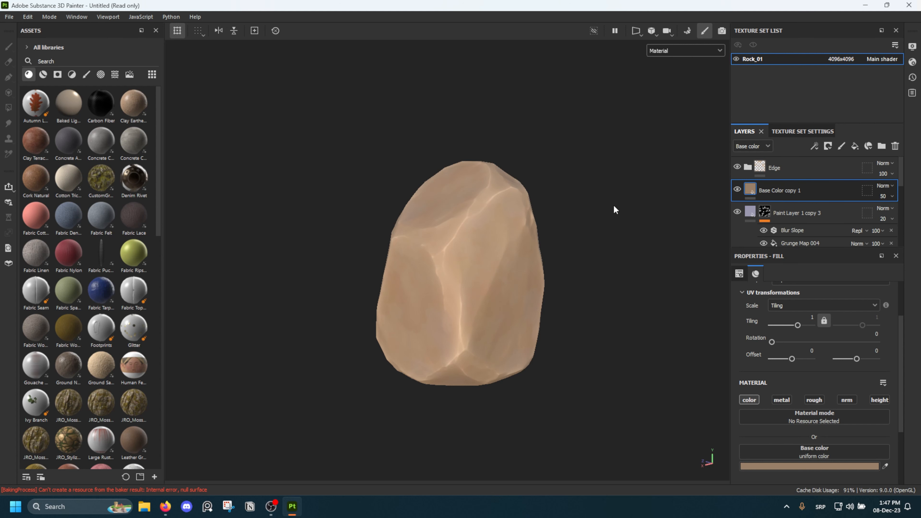
alt+drag(614, 206, 500, 214)
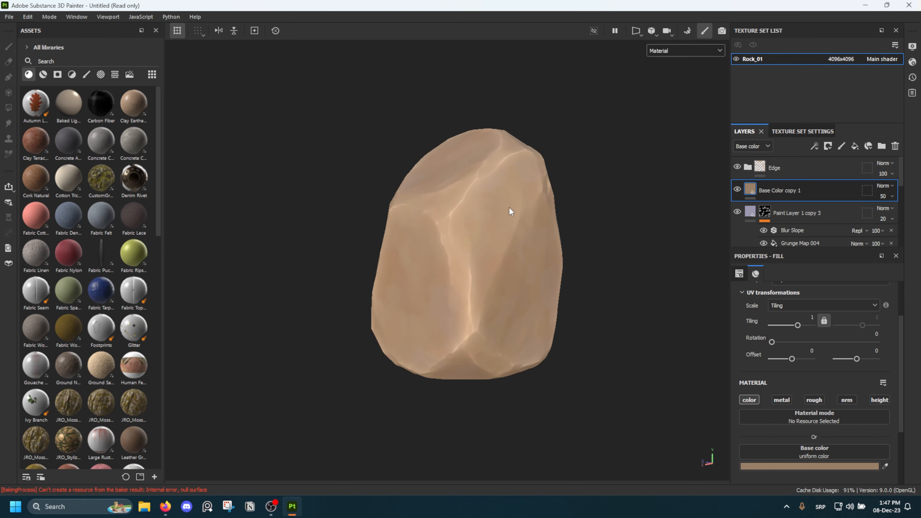
alt+middle_drag(509, 208, 492, 219)
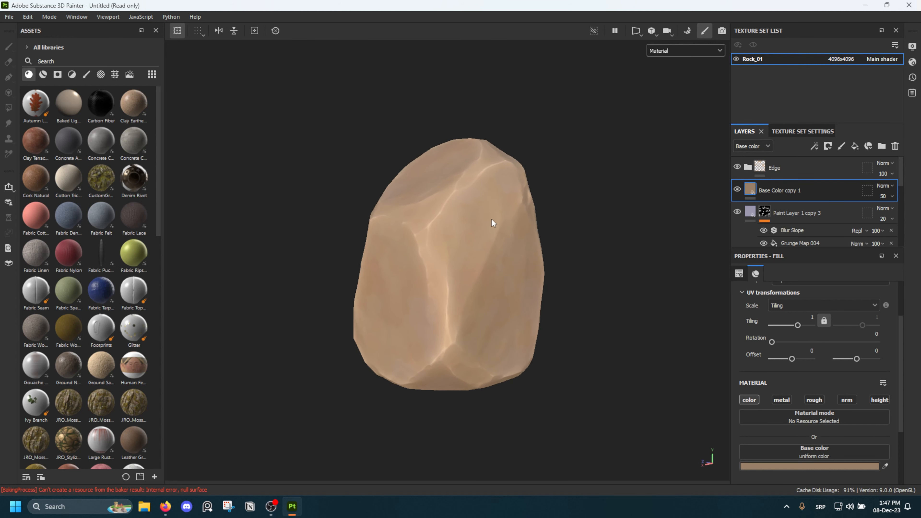
Show only the Roughness channel in the viewport to inspect the rock's roughness
click(680, 51)
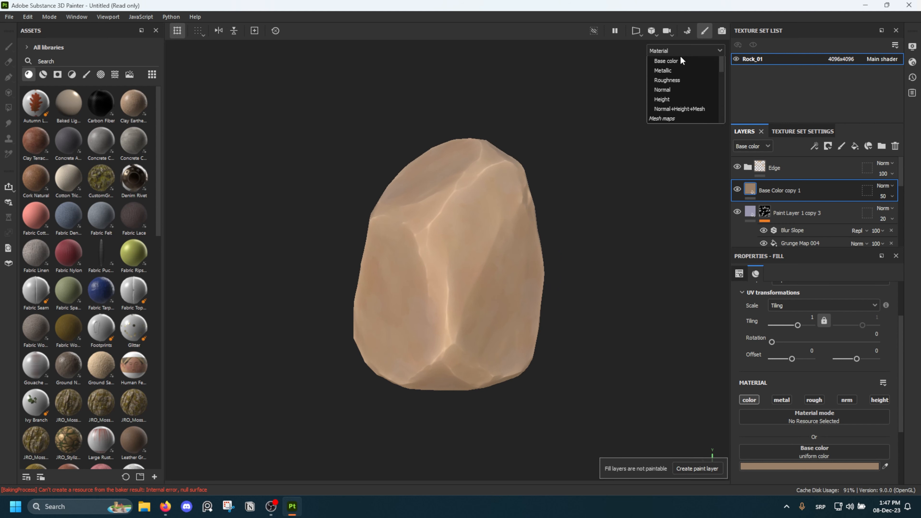
click(661, 110)
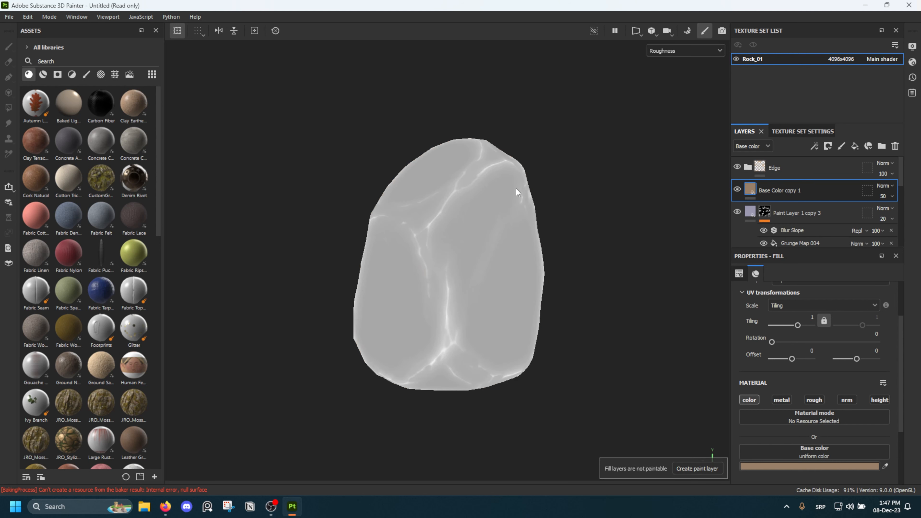
click(694, 53)
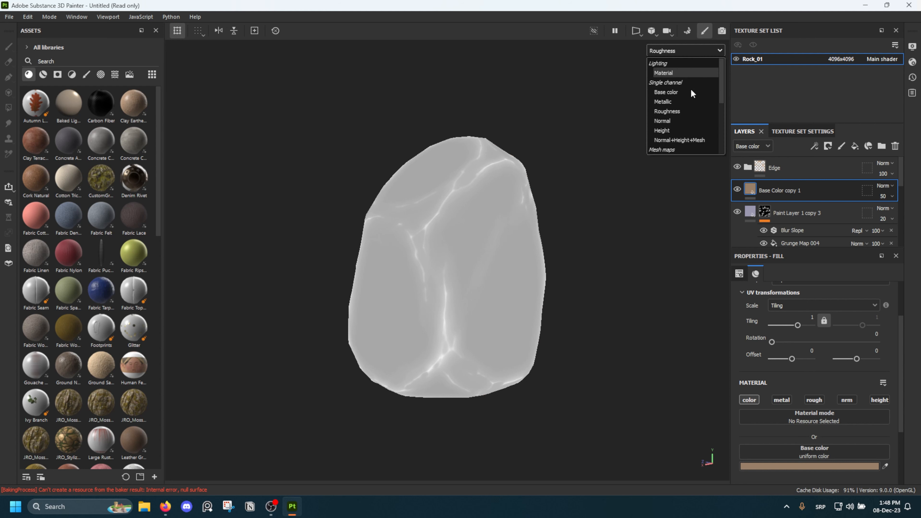
scroll(691, 94, down, 5)
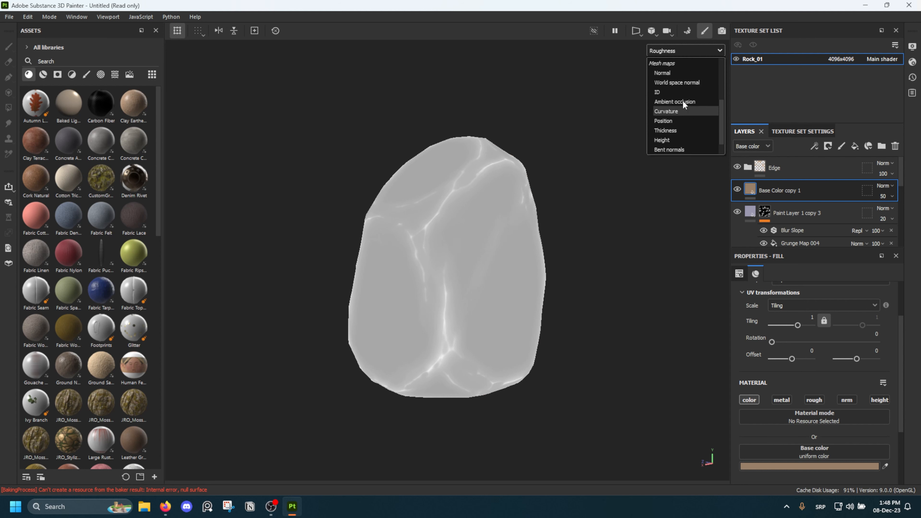
click(568, 115)
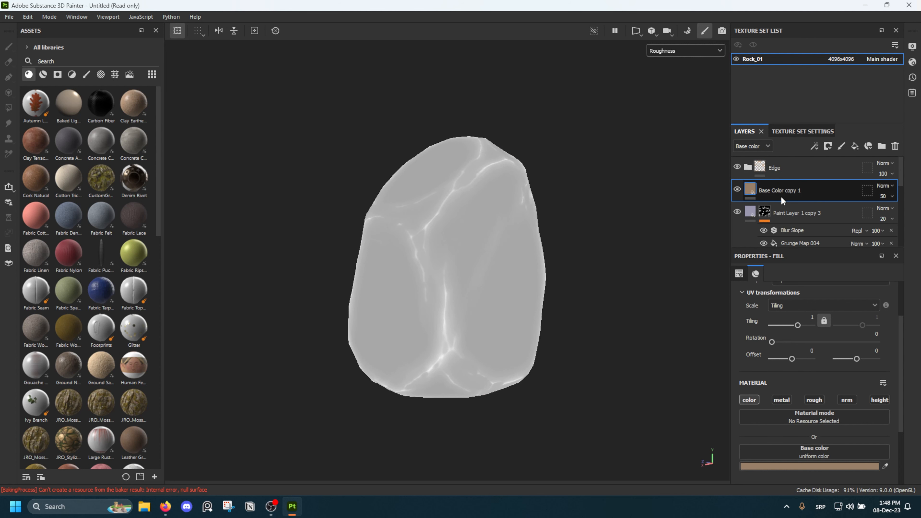
Inside the Edge folder, lower the roughness of the Edge 02 fill and set the Edge 01 fill's roughness to 0
click(769, 168)
click(750, 167)
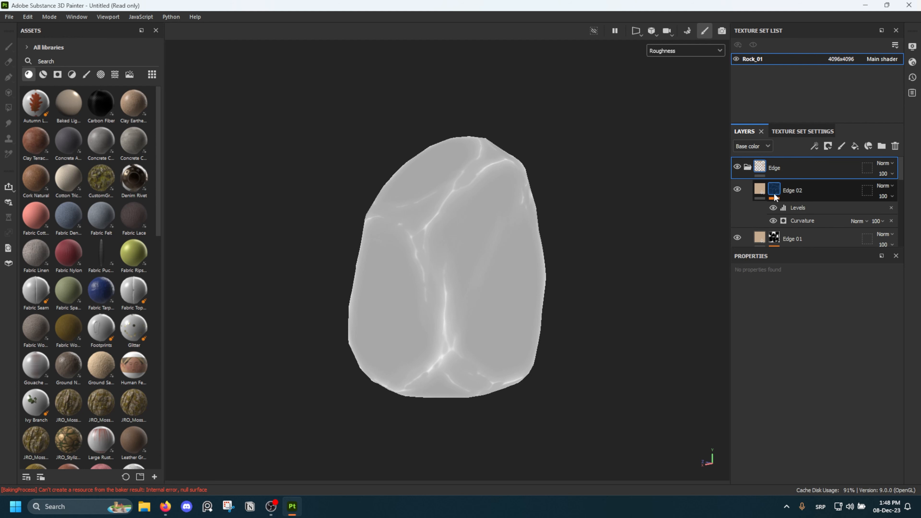
click(763, 193)
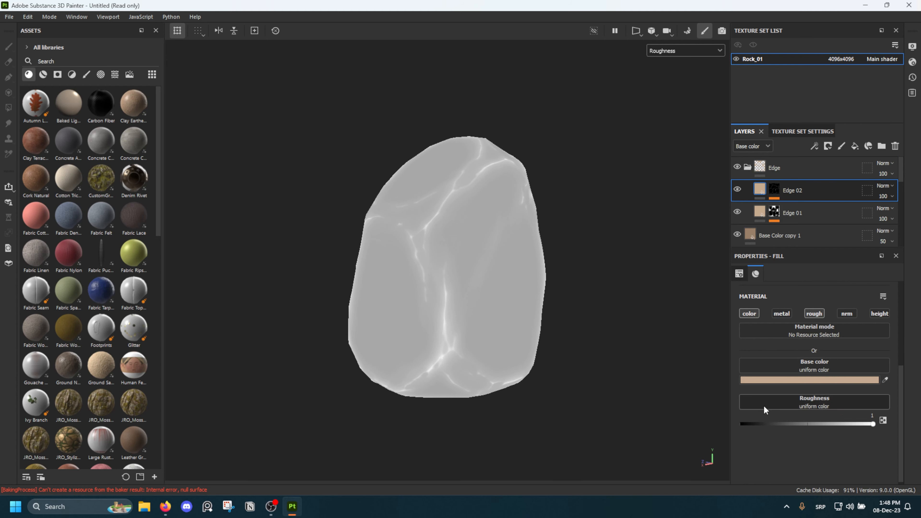
alt+drag(520, 258, 488, 240)
scroll(458, 247, up, 3)
alt+middle_drag(487, 241, 496, 219)
drag(757, 424, 720, 424)
click(757, 211)
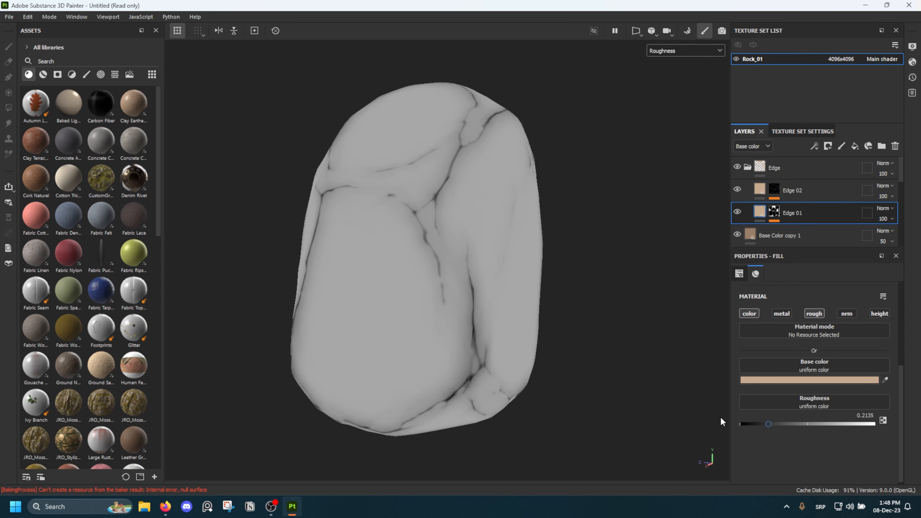
Return to the material view and examine the rock's shinier edges from several sides, near and far
key(m)
alt+drag(523, 226, 561, 218)
scroll(464, 230, down, 3)
shift+right_drag(561, 218, 495, 224)
scroll(424, 216, up, 3)
alt+drag(417, 217, 380, 223)
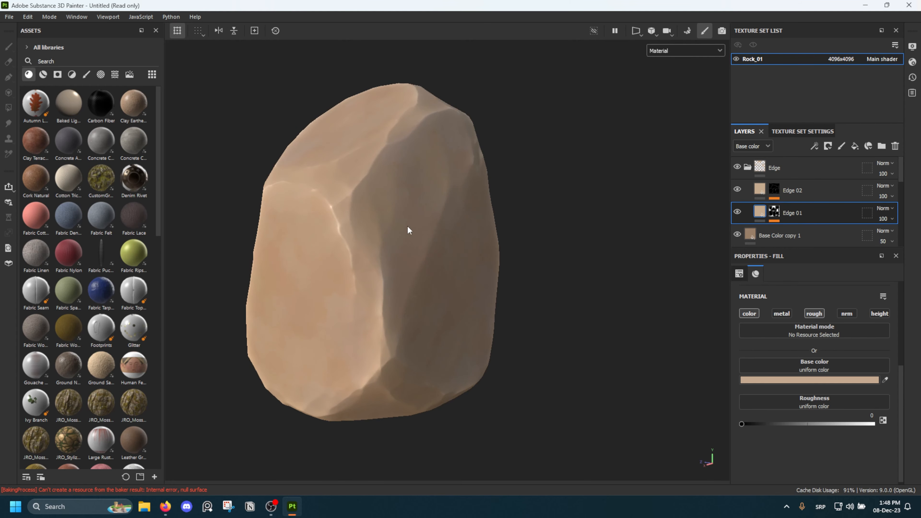
Set the Edge 02 fill's roughness to 0.3 and check the rock's edges near and far
shift+right_drag(407, 225, 387, 222)
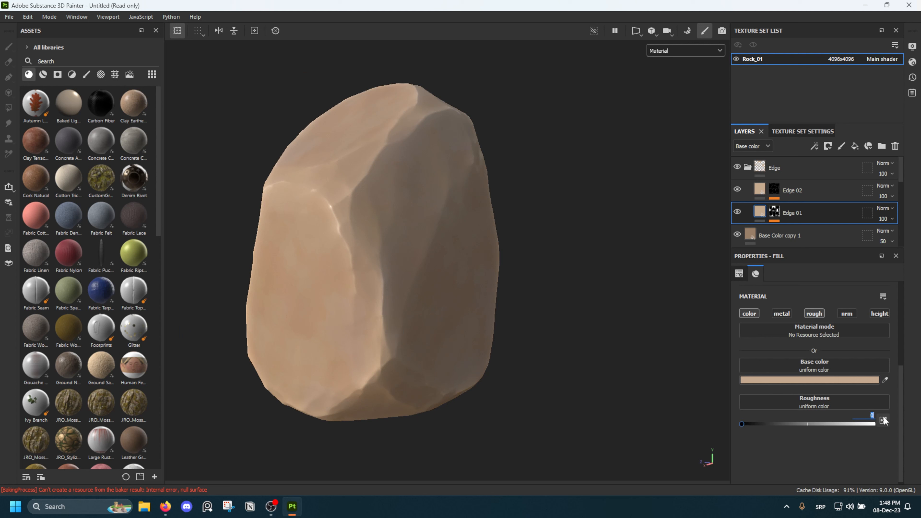
click(831, 192)
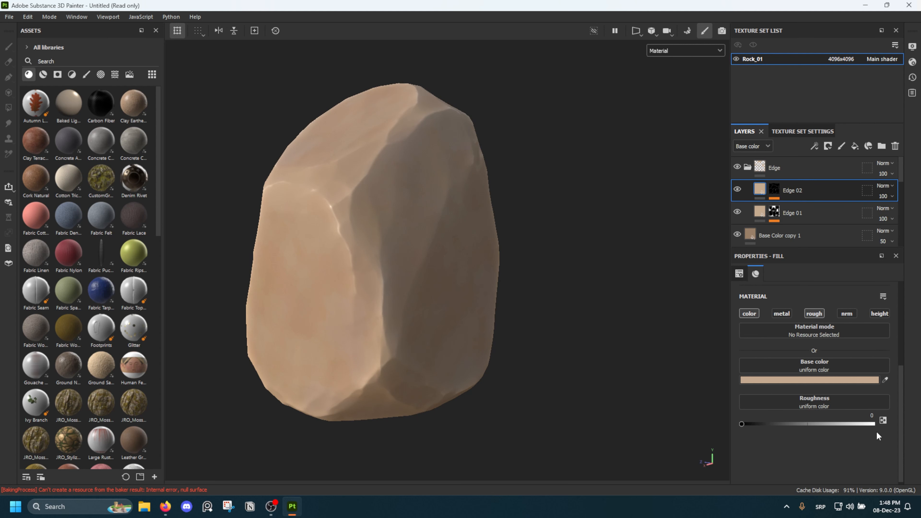
shift+right_drag(452, 258, 421, 257)
scroll(336, 227, up, 2)
shift+right_drag(336, 226, 350, 224)
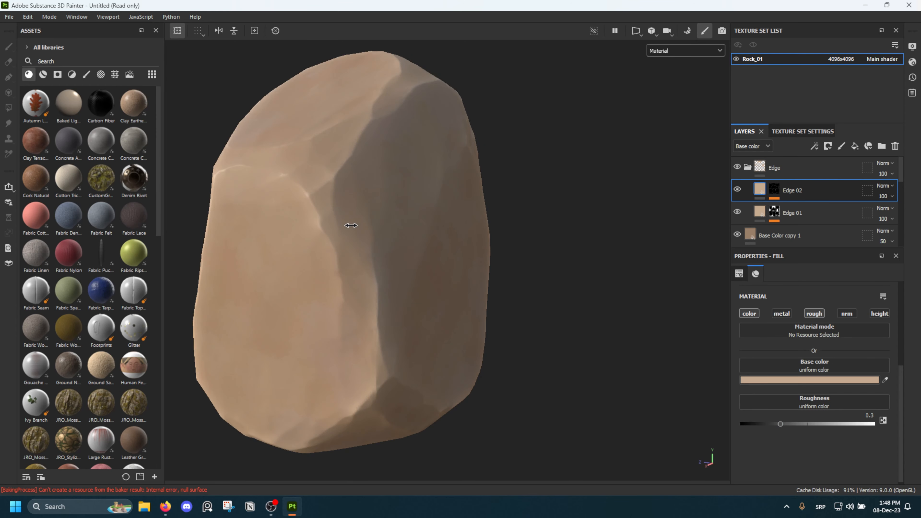
scroll(351, 224, down, 2)
alt+drag(344, 223, 410, 218)
key(f)
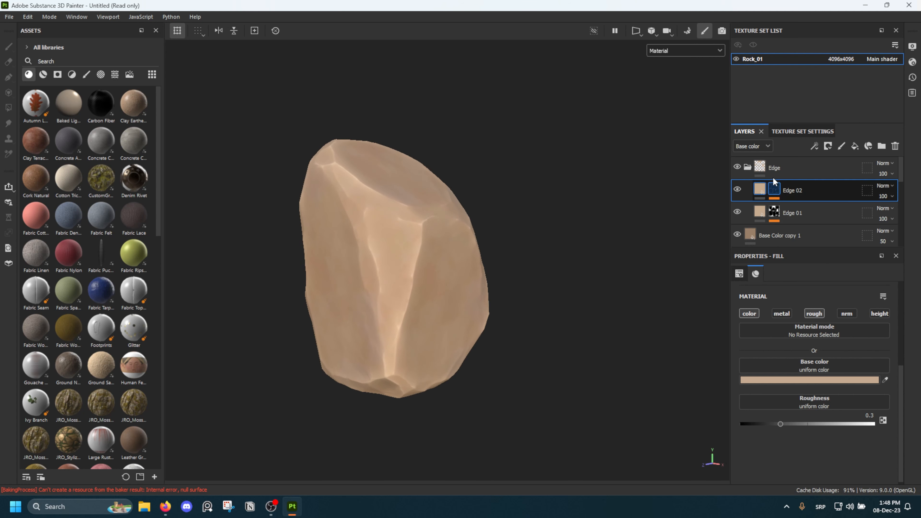
Collapse the Edge folder and show only the Roughness channel to examine the rock's edges and faces from several sides
click(748, 167)
key(c)
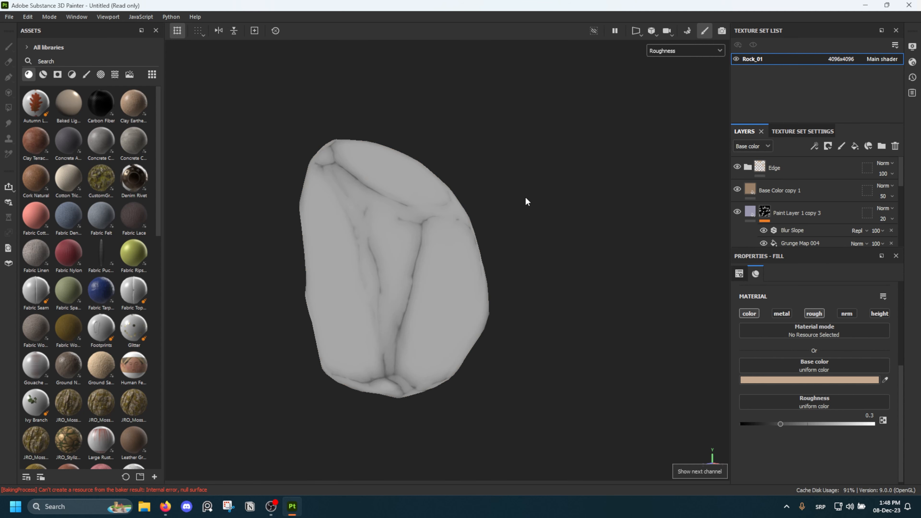
mouse_move(475, 197)
alt+mouse_down()
mouse_move(376, 217)
mouse_move(479, 200)
alt+mouse_up()
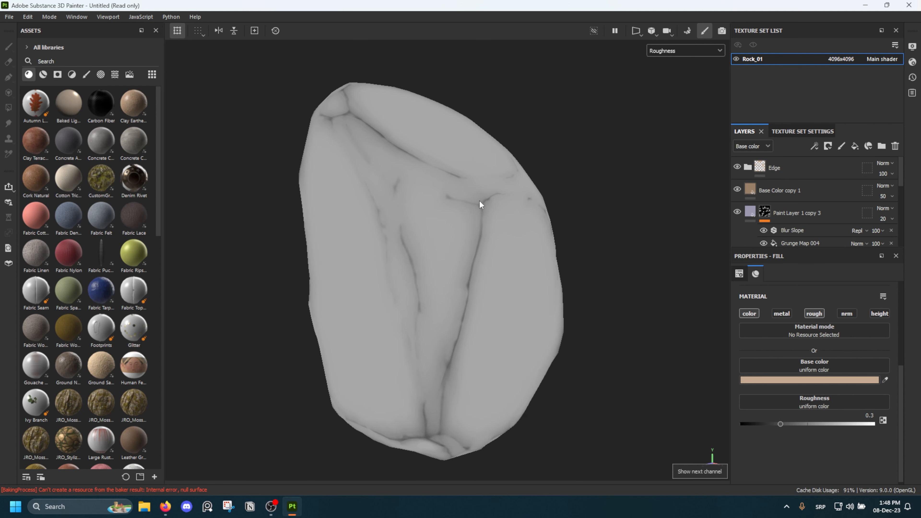
scroll(480, 200, down, 2)
alt+middle_drag(508, 221, 471, 208)
scroll(471, 208, down, 2)
alt+drag(468, 207, 445, 200)
scroll(434, 200, up, 2)
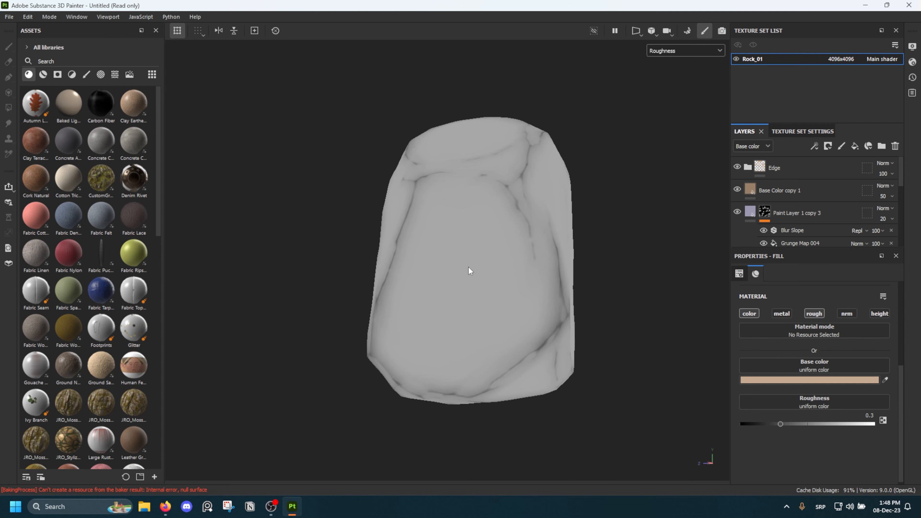
alt+drag(469, 267, 511, 259)
scroll(819, 233, down, 5)
mouse_move(559, 219)
alt+mouse_down()
mouse_move(473, 206)
mouse_move(533, 212)
alt+mouse_up()
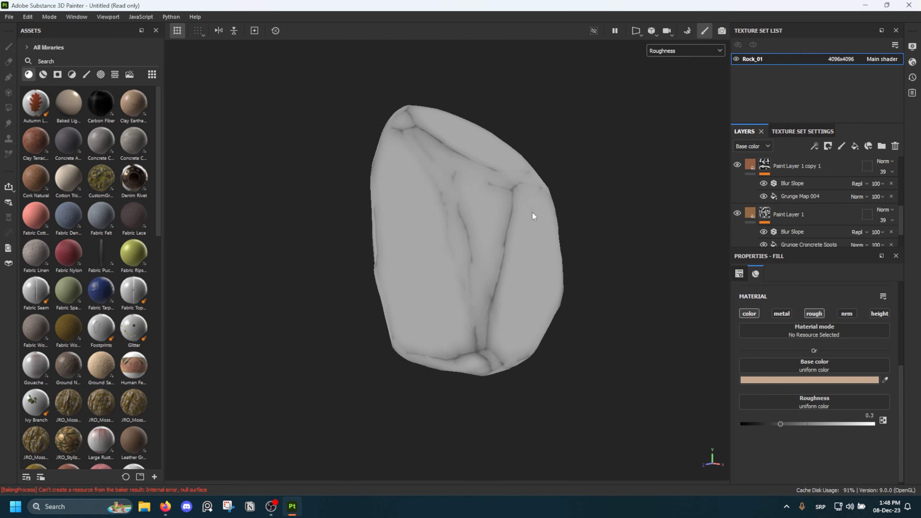
Set the roughness of the Paint Layer 1 fill to 0.4
scroll(793, 208, down, 3)
click(798, 230)
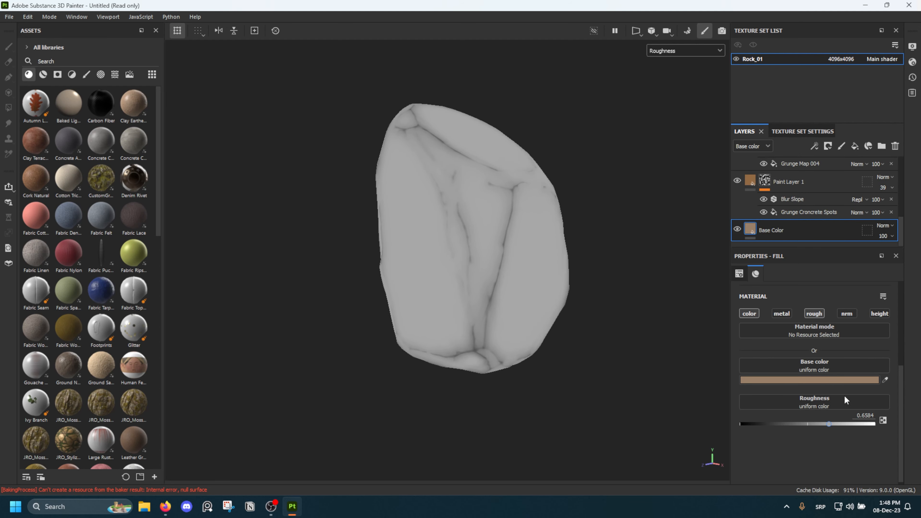
click(791, 180)
scroll(788, 185, up, 1)
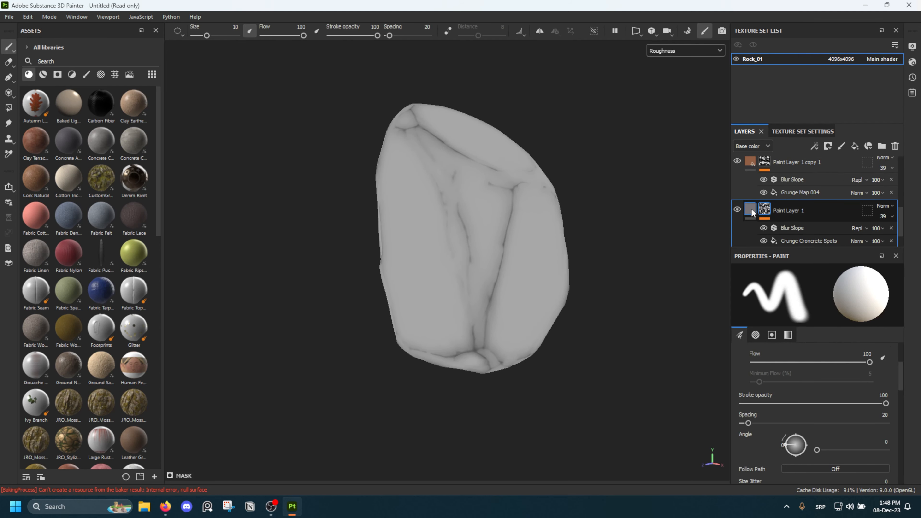
click(751, 210)
mouse_move(555, 222)
alt+mouse_down()
mouse_move(514, 212)
mouse_move(582, 261)
alt+mouse_up()
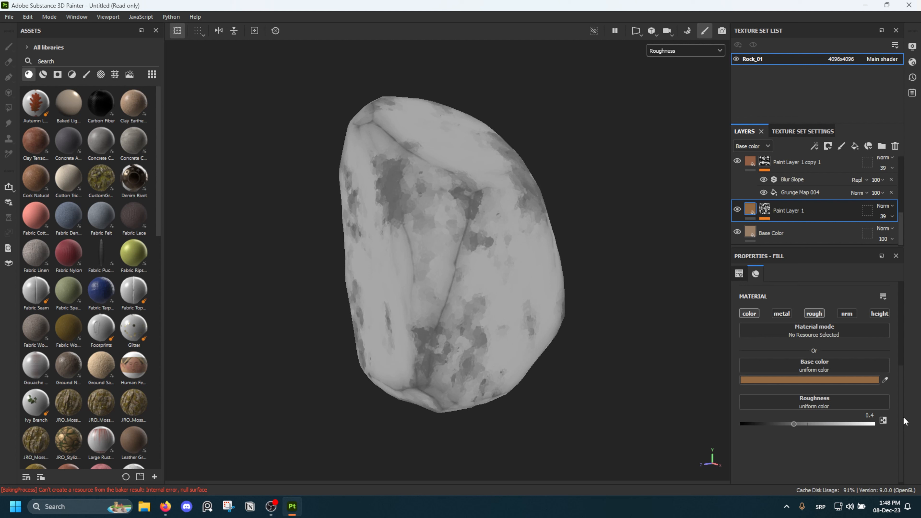
Set the roughness of the Paint Layer 1 copy 1 fill to 0.5 and of the Paint Layer 1 copy 2 fill to 0.7
click(751, 169)
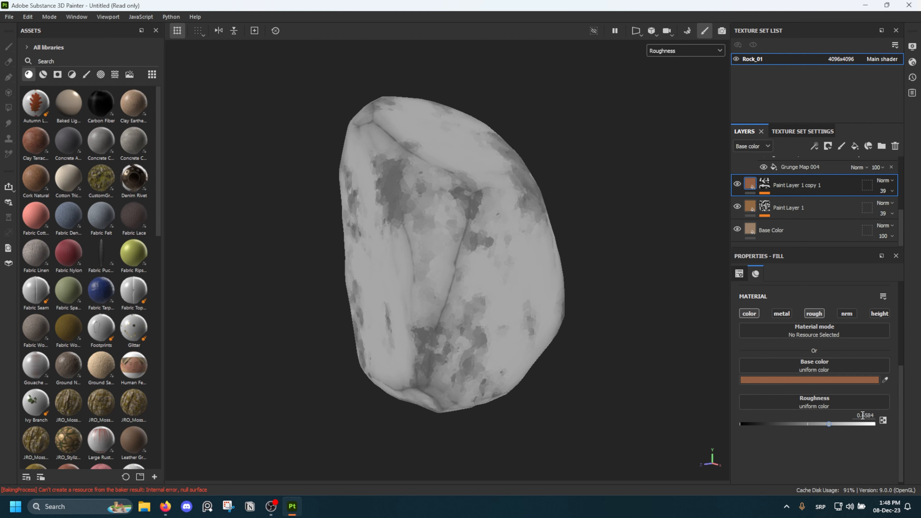
text(0.5)
key(Return)
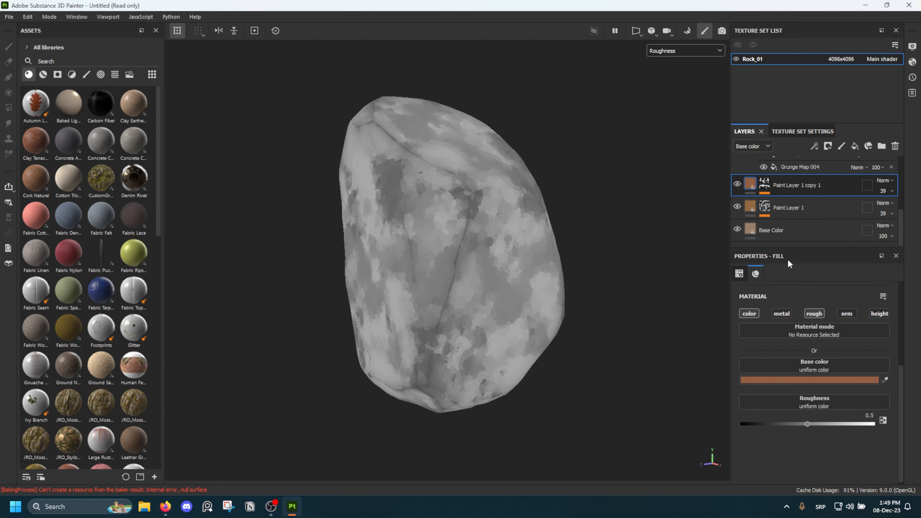
scroll(778, 221, up, 2)
click(751, 194)
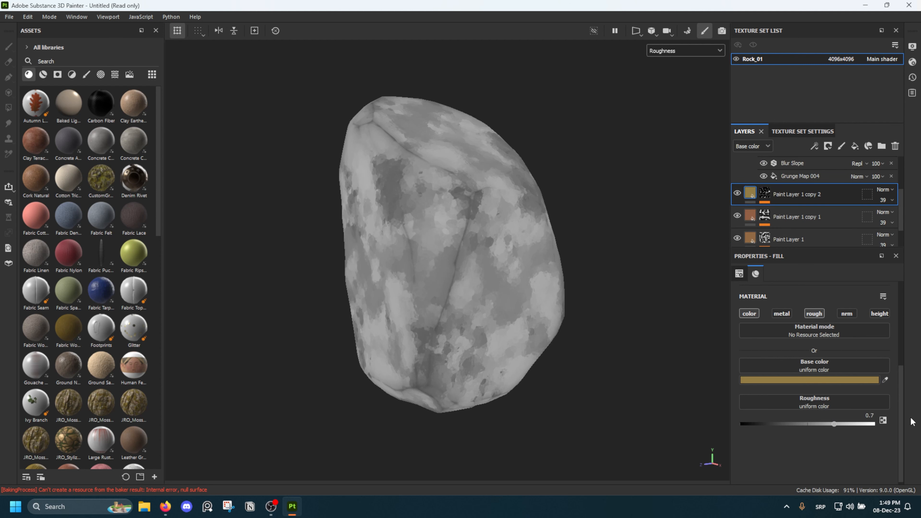
Set the roughness of the Paint Layer 1 copy 3 fill to 0.55 and check the roughness pattern on the rock's other sides
scroll(835, 363, up, 2)
scroll(762, 203, up, 2)
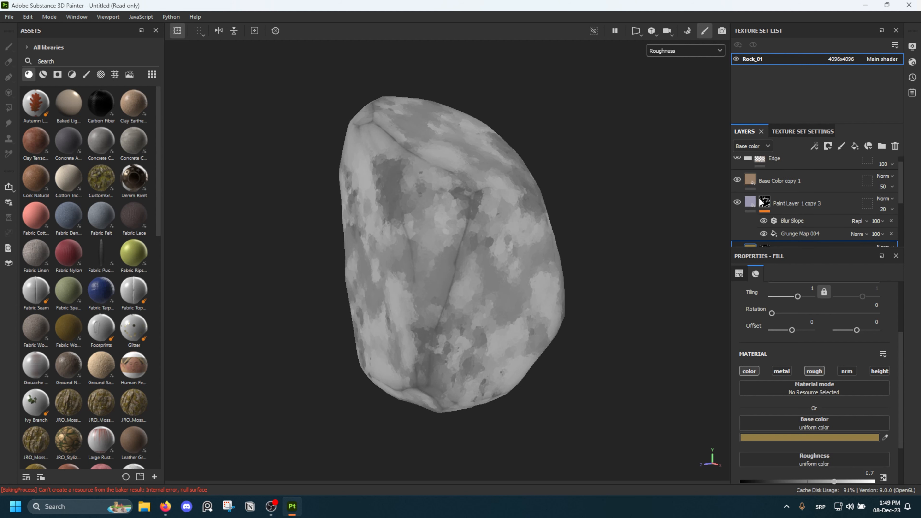
click(749, 206)
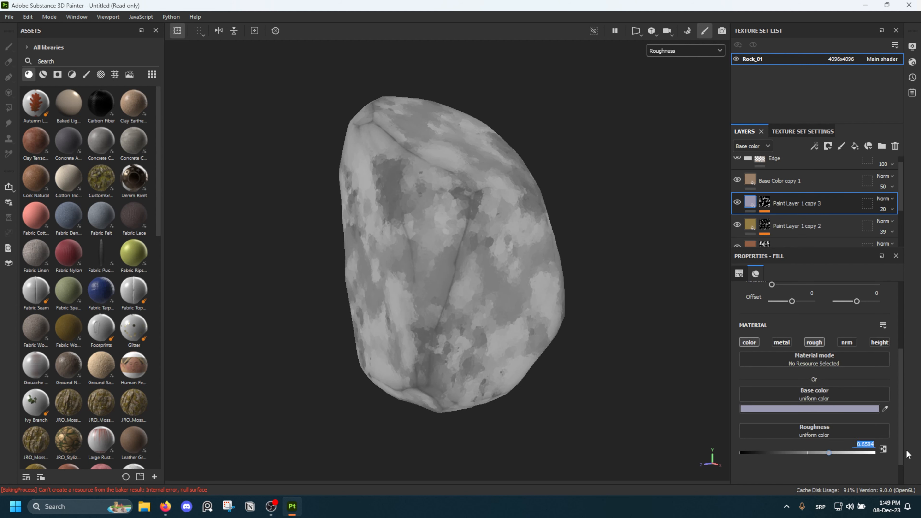
key(Return)
scroll(547, 199, down, 3)
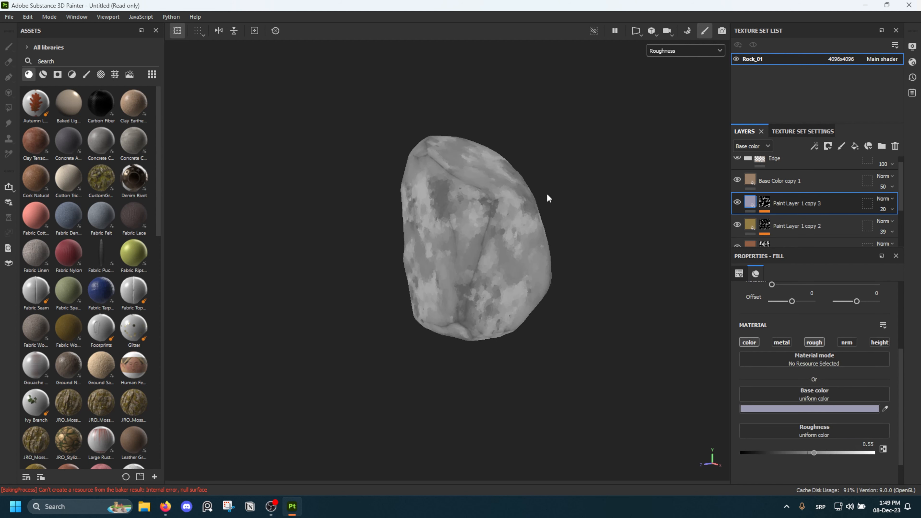
alt+drag(547, 198, 283, 183)
scroll(495, 222, up, 2)
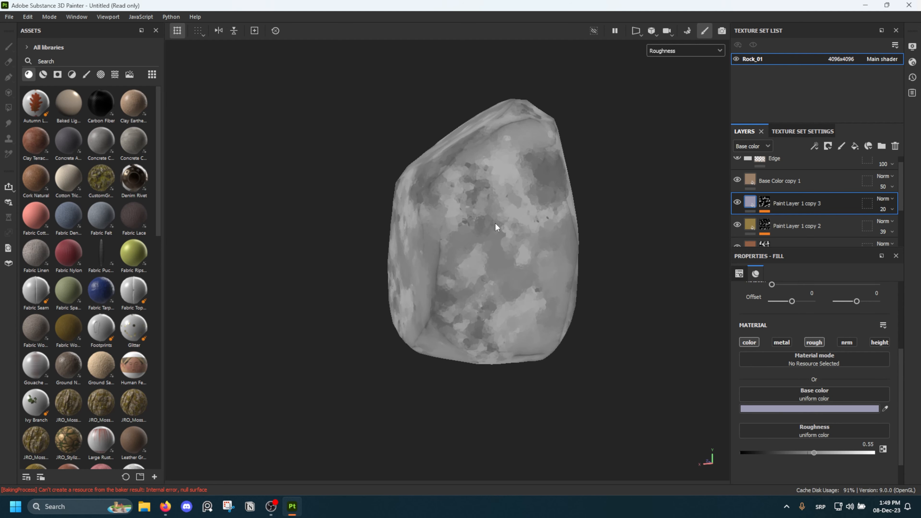
scroll(433, 207, up, 2)
Return to the material view and examine how the roughness variation affects the rock's reflections from all sides
key(m)
scroll(458, 214, down, 3)
alt+drag(398, 208, 646, 206)
shift+right_drag(457, 212, 353, 202)
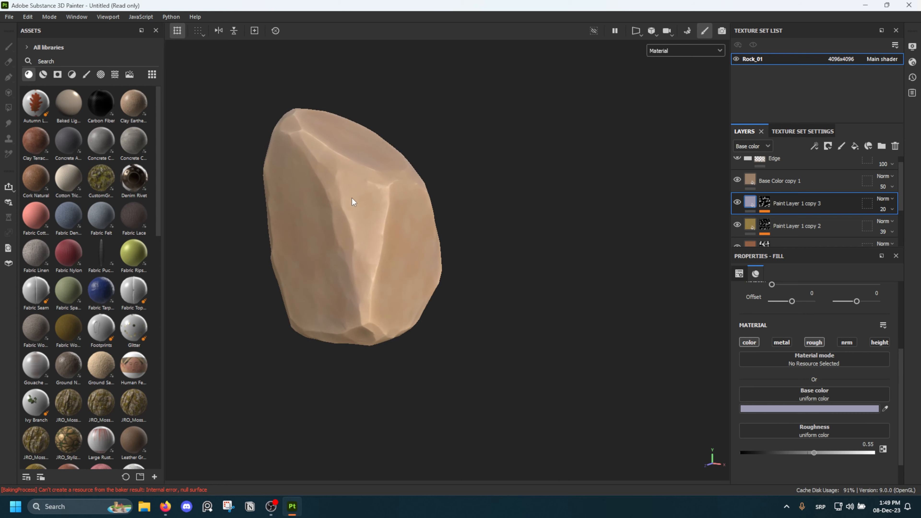
alt+drag(352, 202, 521, 189)
shift+right_drag(521, 189, 472, 205)
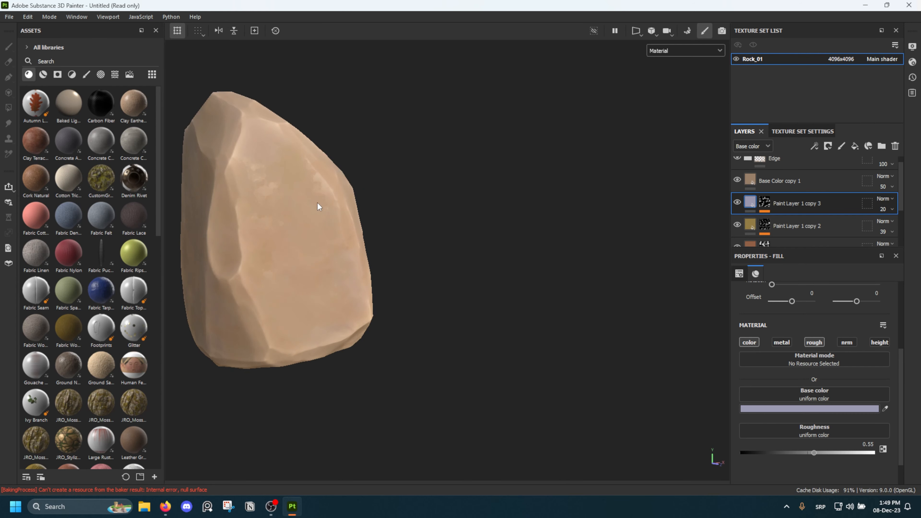
alt+drag(318, 203, 160, 209)
alt+middle_drag(404, 219, 395, 238)
scroll(395, 238, up, 4)
mouse_move(394, 238)
alt+mouse_down()
mouse_move(498, 228)
mouse_move(387, 190)
mouse_move(344, 157)
mouse_move(351, 119)
mouse_move(208, 192)
mouse_move(253, 190)
mouse_move(384, 235)
alt+mouse_up()
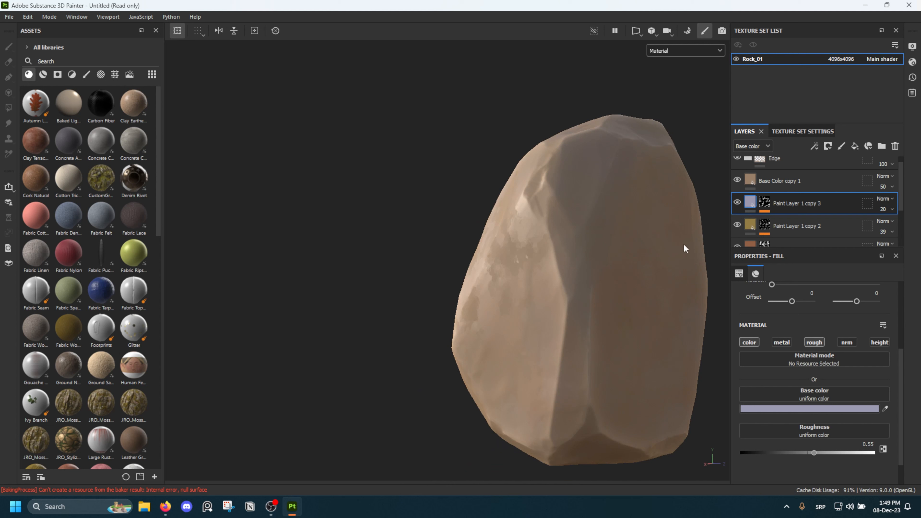
mouse_move(481, 233)
shift+right_down()
mouse_move(489, 233)
mouse_move(482, 234)
shift+right_up()
mouse_move(435, 242)
alt+mouse_down()
mouse_move(496, 169)
mouse_move(434, 251)
mouse_move(414, 211)
mouse_move(411, 219)
mouse_move(518, 212)
mouse_move(446, 226)
mouse_move(449, 239)
alt+mouse_up()
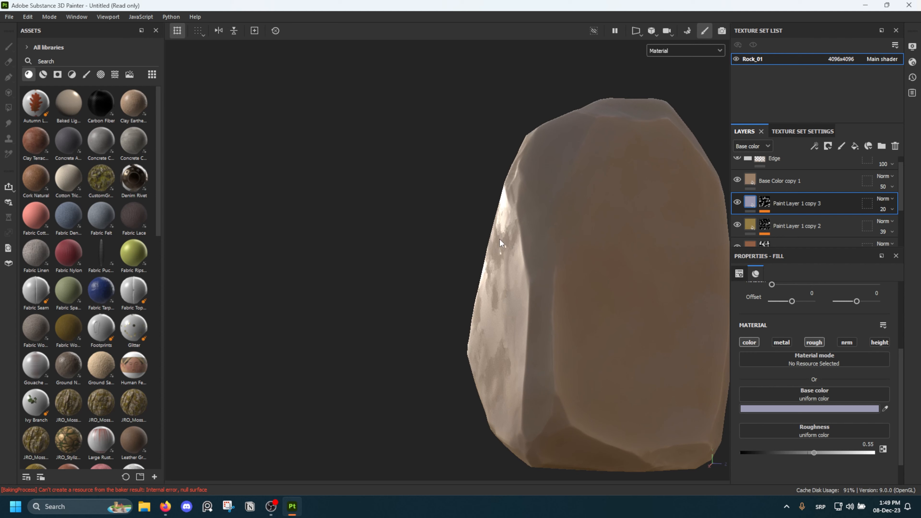
alt+drag(501, 242, 470, 253)
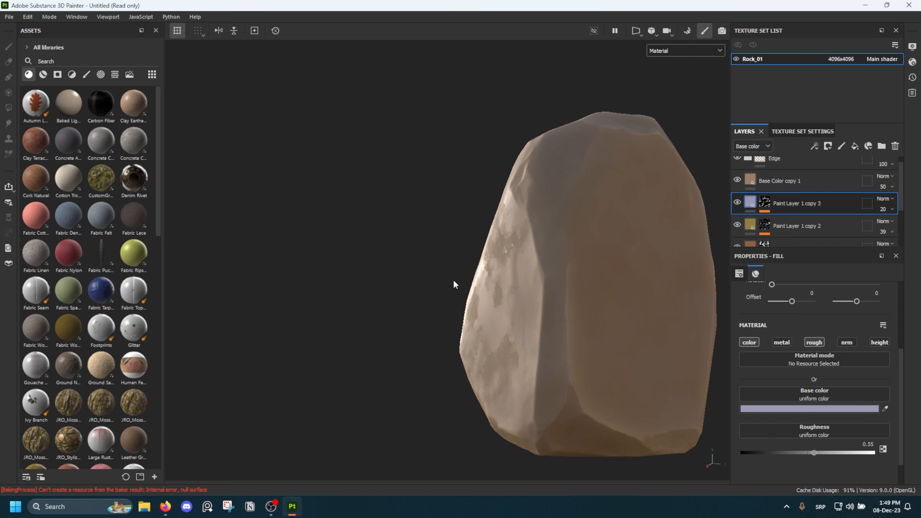
alt+drag(456, 285, 471, 237)
Add a fill layer, place it above the Edge folder, and rename it Roughness Layer
scroll(806, 224, up, 1)
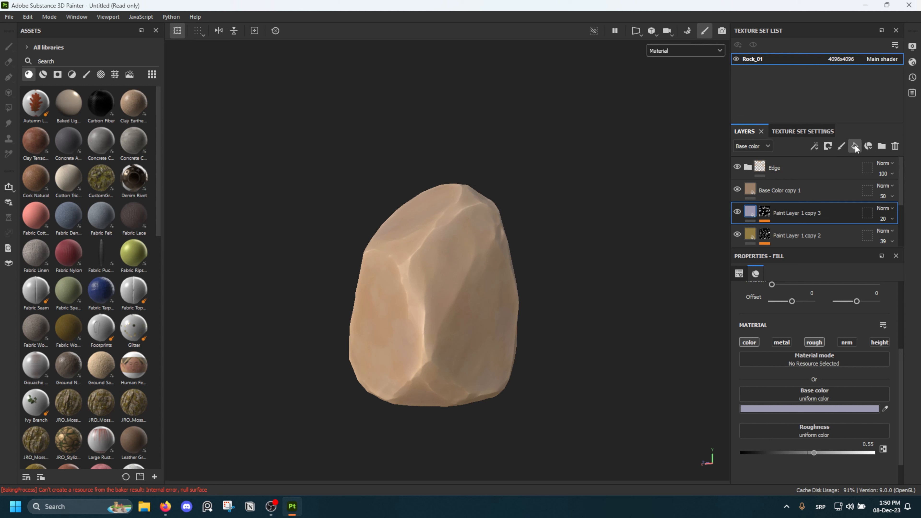
drag(787, 203, 782, 173)
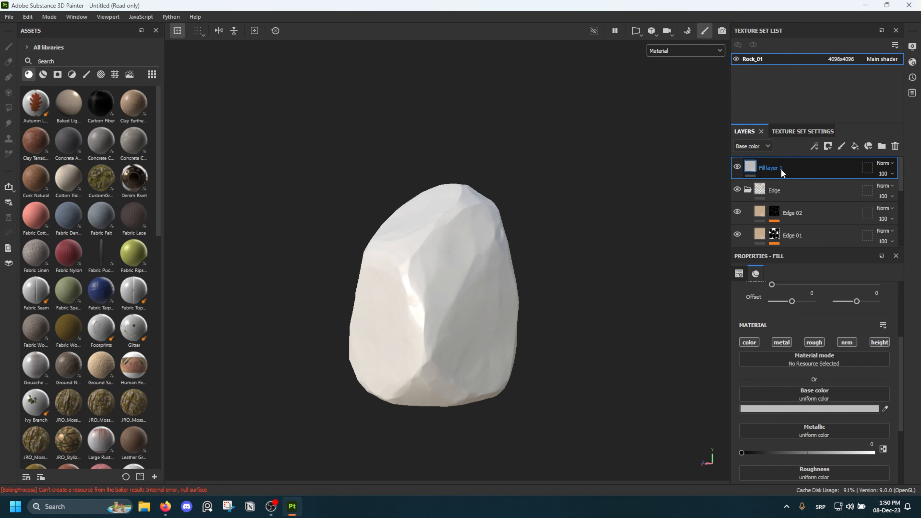
double_click(782, 169)
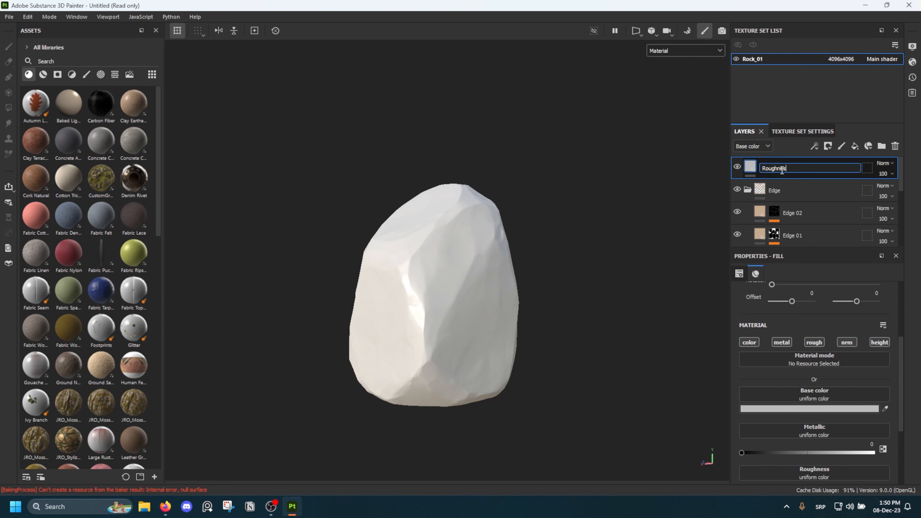
text(Roughness Layer)
key(Return)
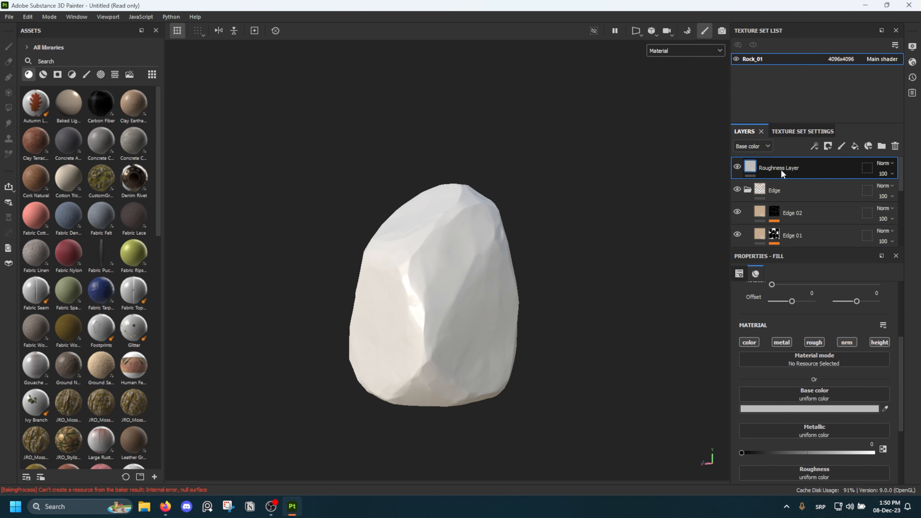
Turn off the color, metal, height and normal channels of the Roughness Layer so that it only affects roughness
click(749, 342)
click(782, 342)
click(879, 342)
click(847, 342)
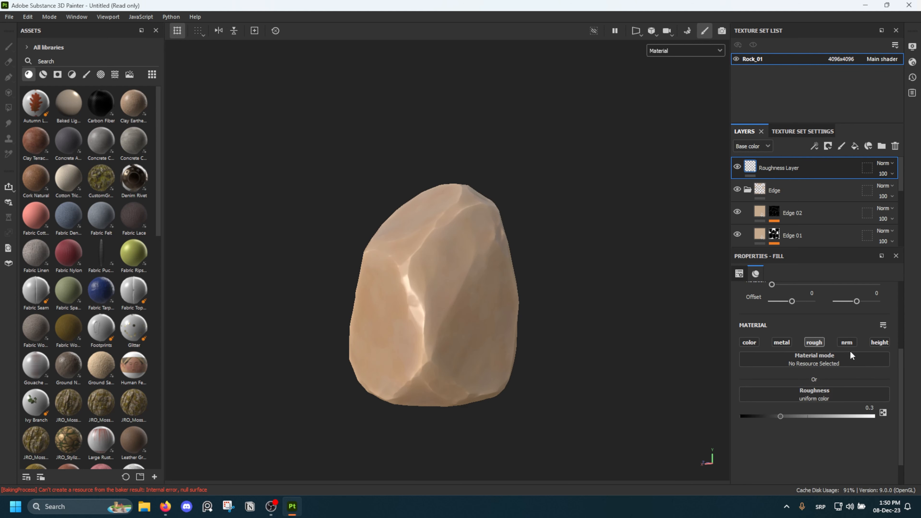
Lower the Roughness Layer's roughness to 0 and check the shine on the rock
alt+drag(405, 267, 423, 298)
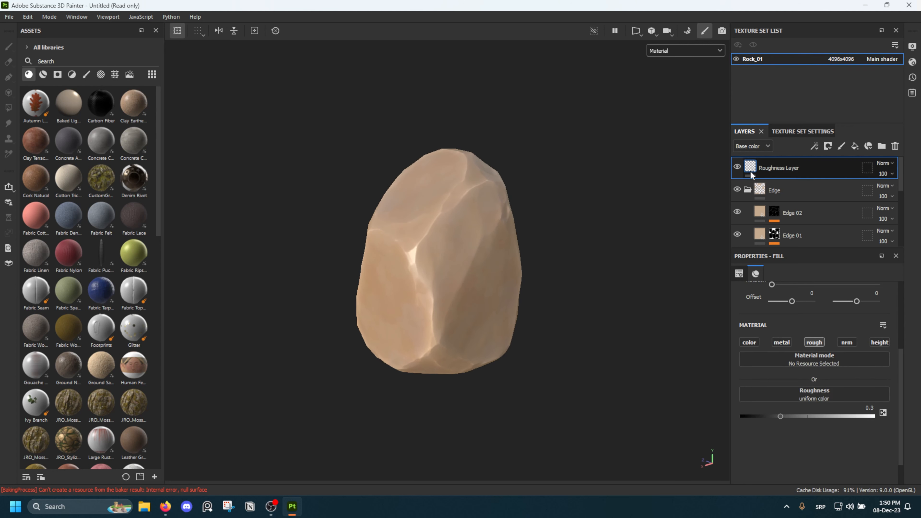
drag(754, 418, 740, 417)
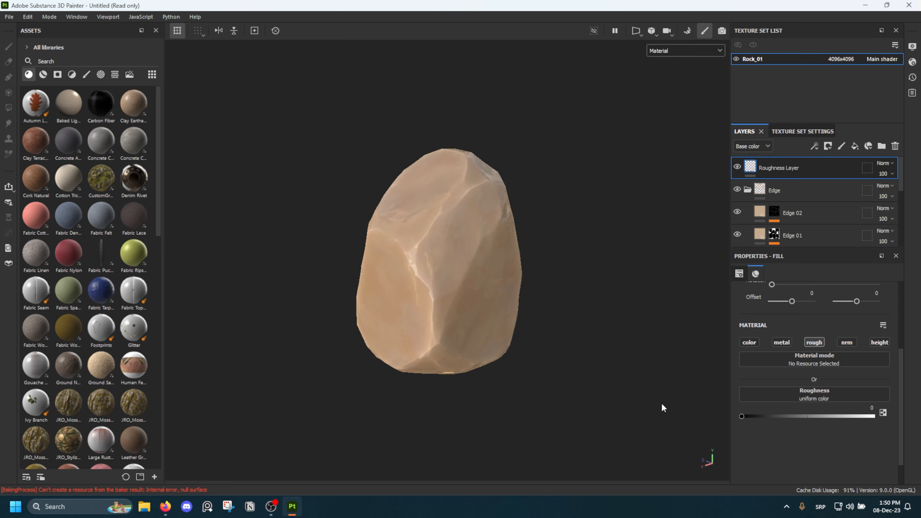
alt+drag(662, 408, 439, 240)
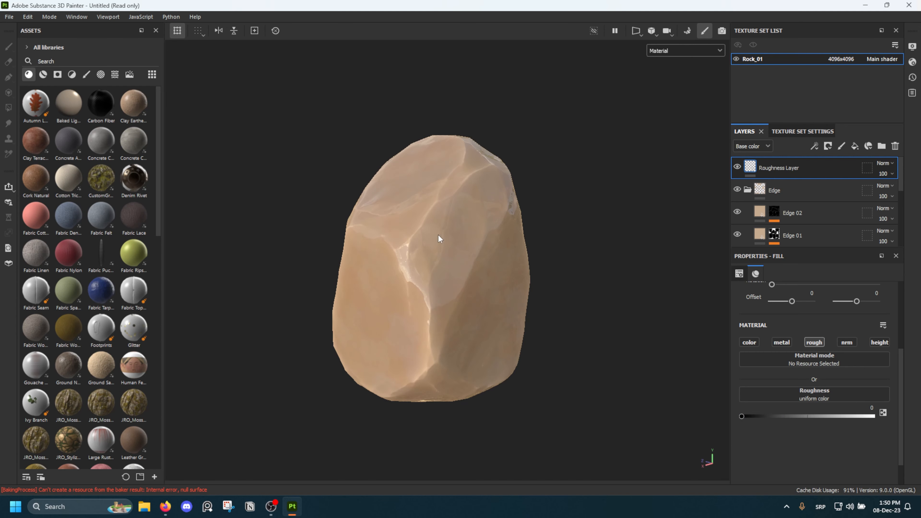
Add a black mask to the Roughness Layer
right_click(750, 172)
click(766, 176)
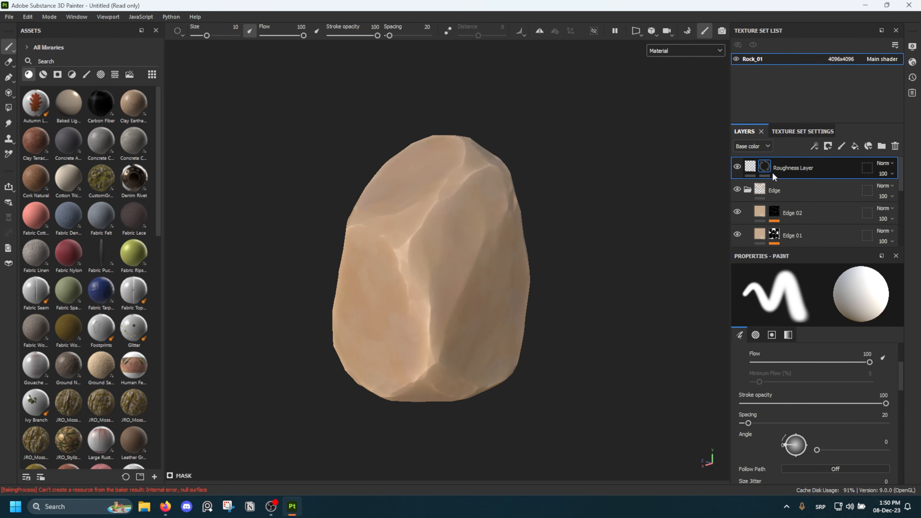
scroll(798, 392, down, 3)
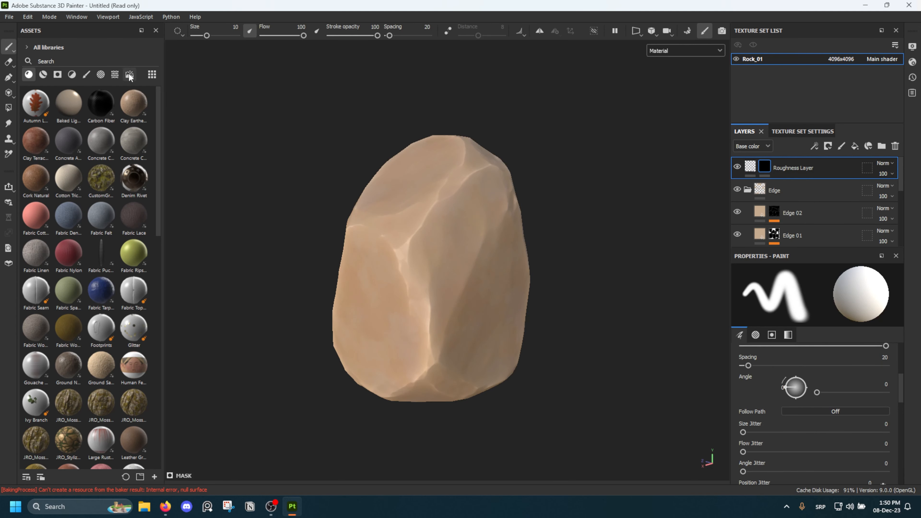
Search the procedural textures for "grunge" and find Grunge Wipe Directional Heavy
click(115, 74)
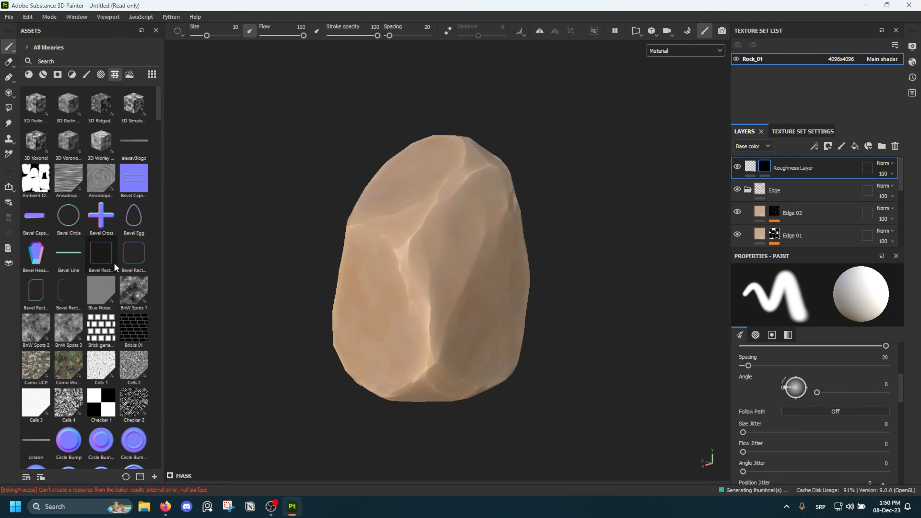
scroll(114, 268, down, 10)
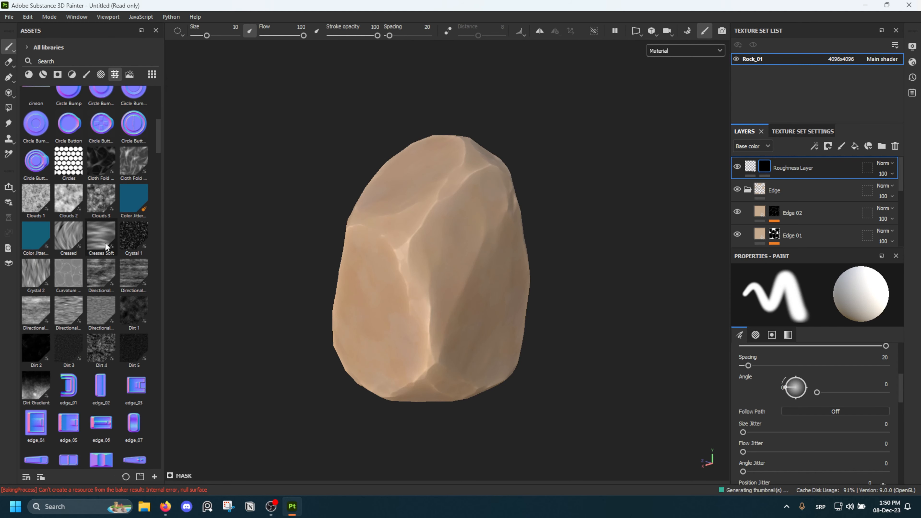
scroll(103, 248, down, 10)
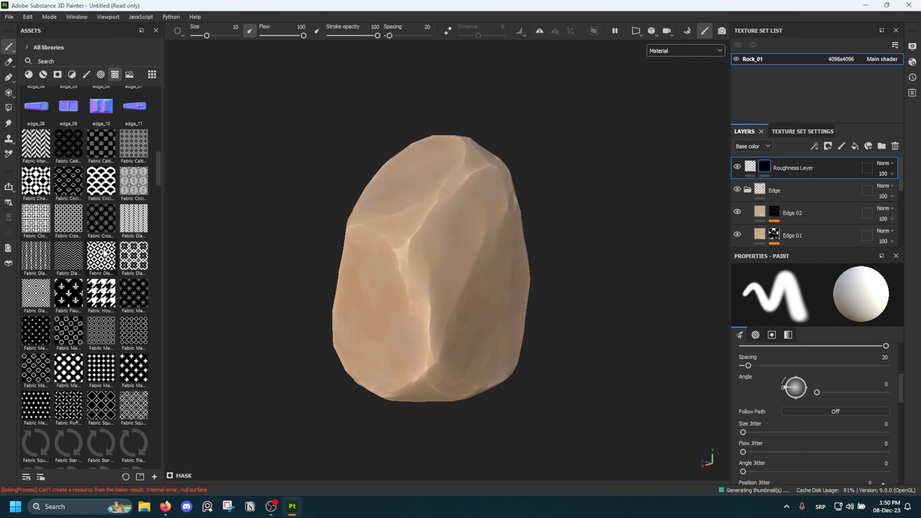
text(grunge)
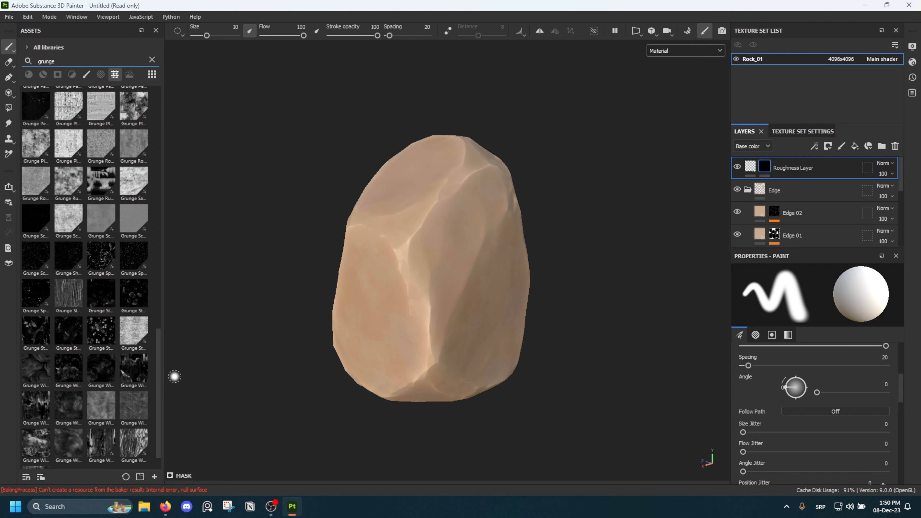
mouse_move(104, 255)
mouse_move(47, 404)
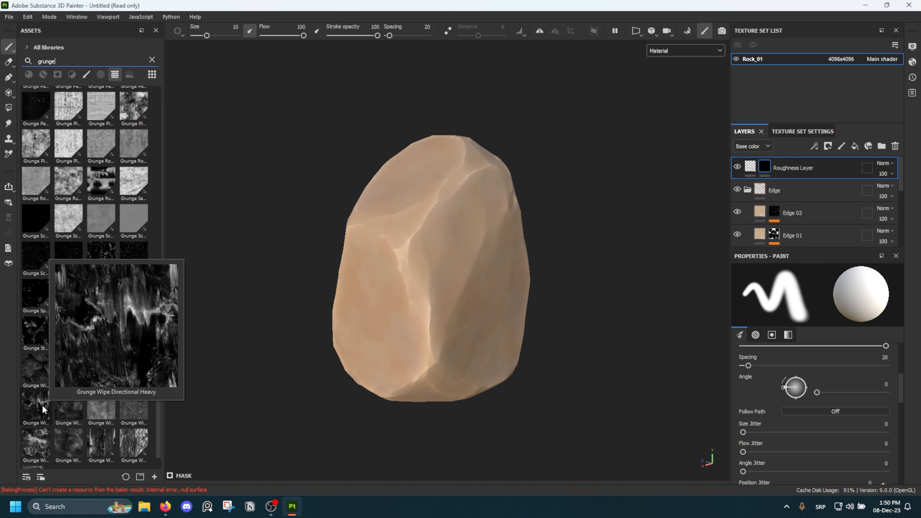
drag(41, 405, 845, 167)
click(854, 147)
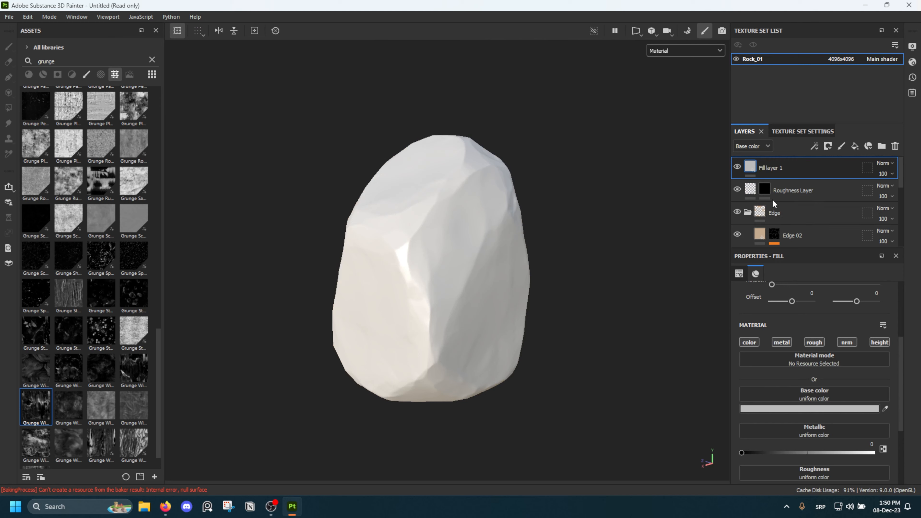
key(ctrl+z)
Add a fill to the Roughness Layer's mask with the Grunge Wipe Directional Heavy texture and display the mask on the rock
right_click(771, 166)
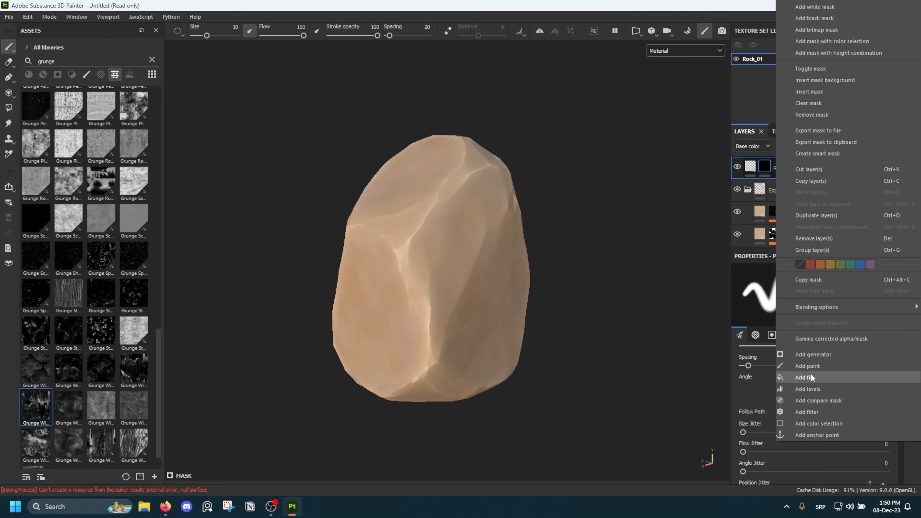
click(834, 378)
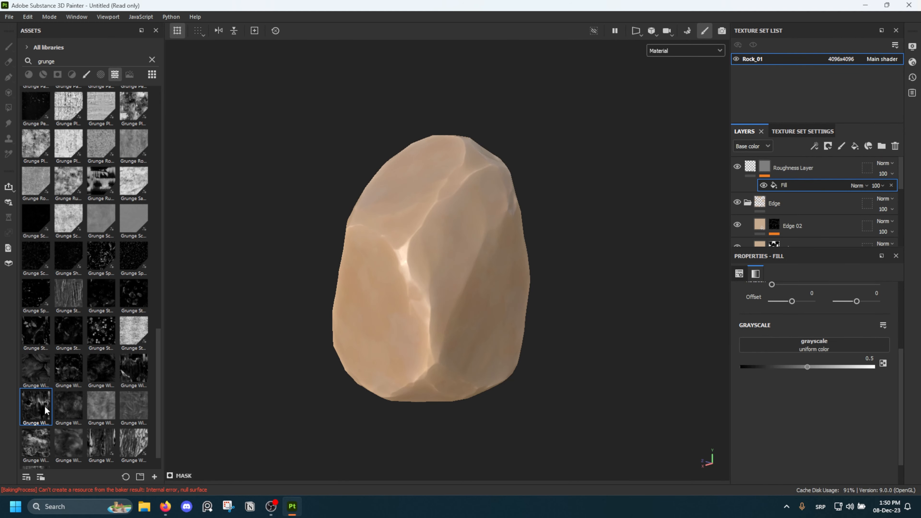
drag(45, 410, 774, 345)
alt+drag(477, 278, 500, 257)
alt+click(765, 166)
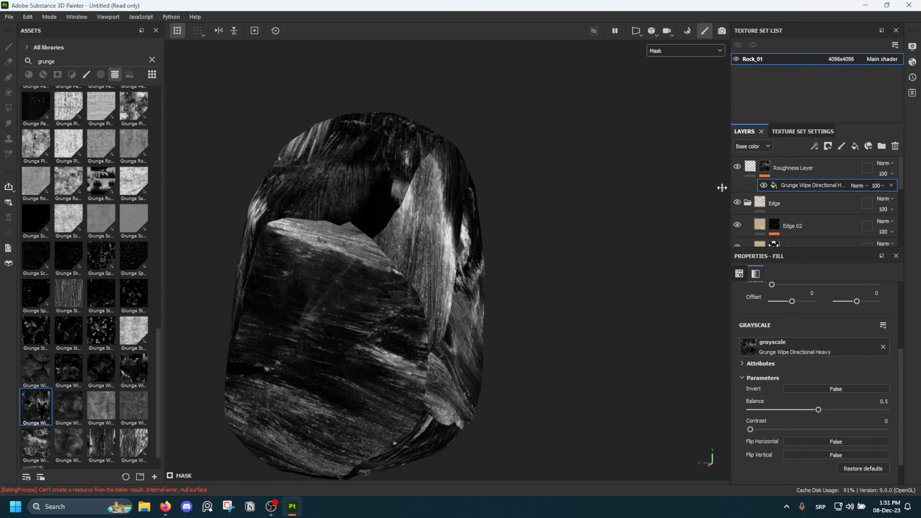
Set the projection of the mask's grunge fill to Tri-planar projection
alt+drag(610, 232, 587, 290)
scroll(804, 344, up, 4)
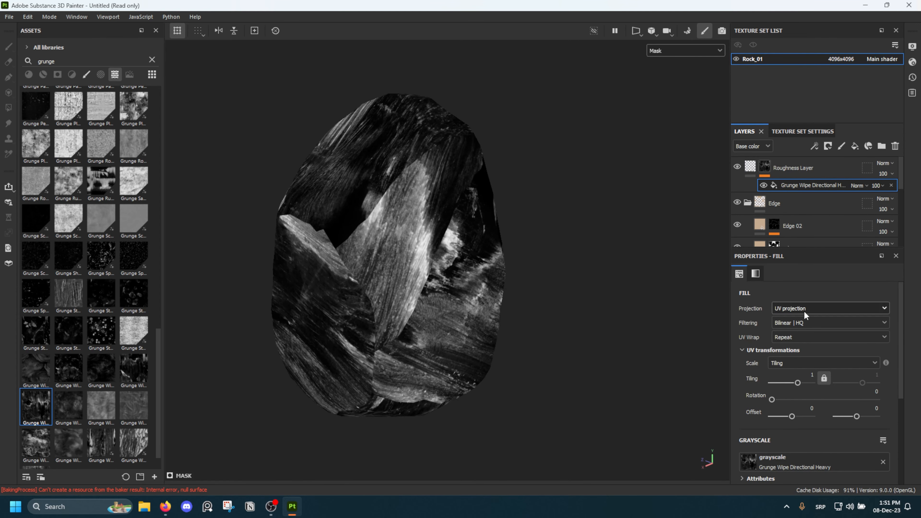
click(804, 311)
click(796, 334)
alt+drag(363, 255, 607, 163)
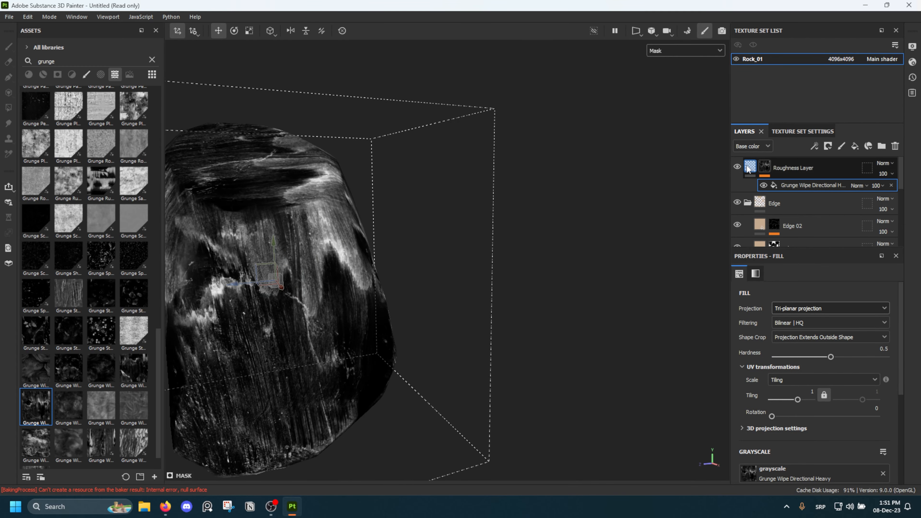
Select the Roughness Layer's material and show only the Roughness channel on the rock to examine the grunge variation
alt+drag(515, 215, 343, 220)
key(c)
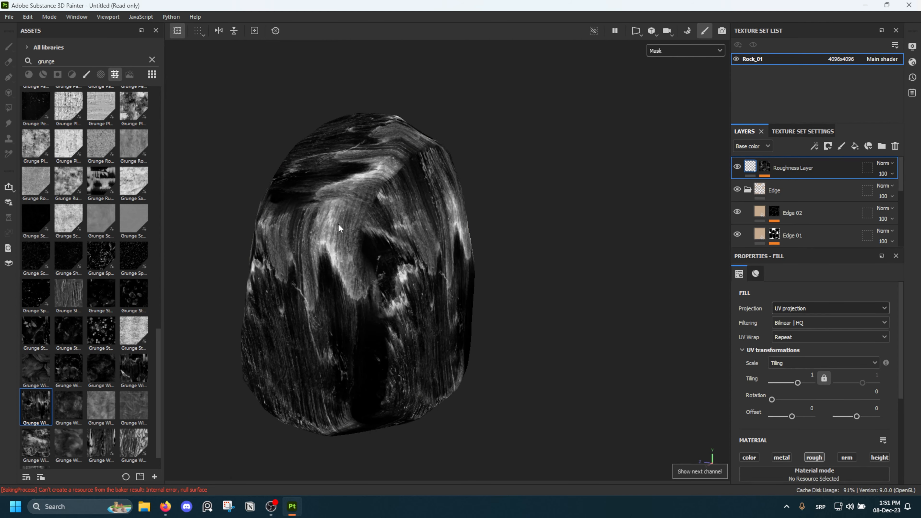
alt+middle_drag(339, 223, 445, 220)
key(c)
key(c)
key(c)
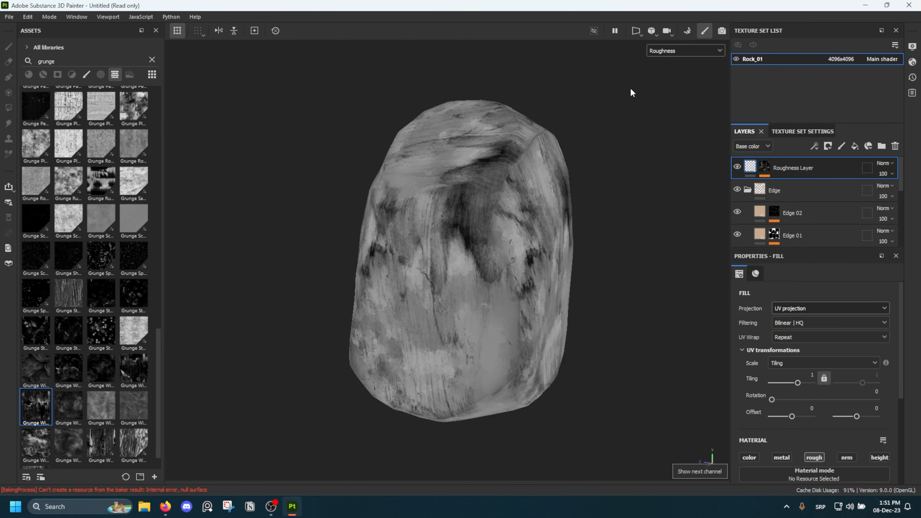
alt+drag(630, 88, 816, 88)
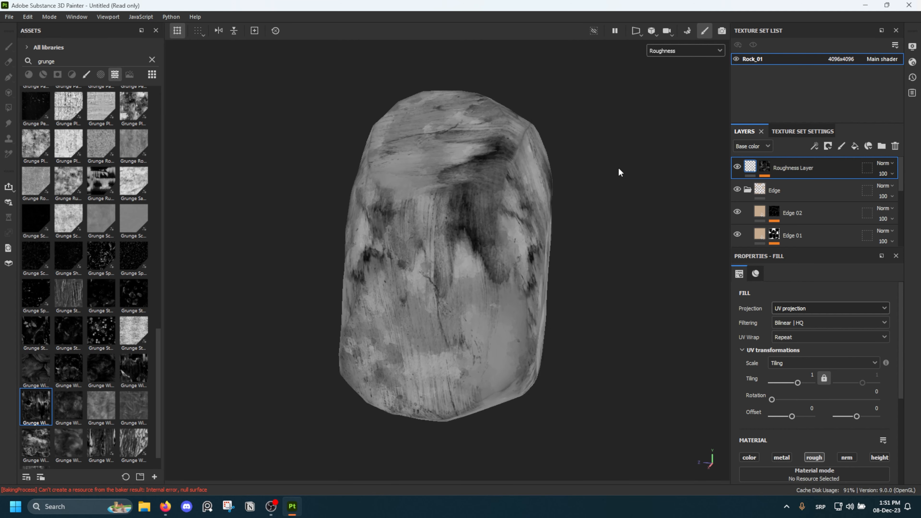
Set the Roughness Layer's roughness to 0.35
click(765, 167)
click(751, 167)
scroll(844, 417, down, 1)
scroll(843, 416, down, 2)
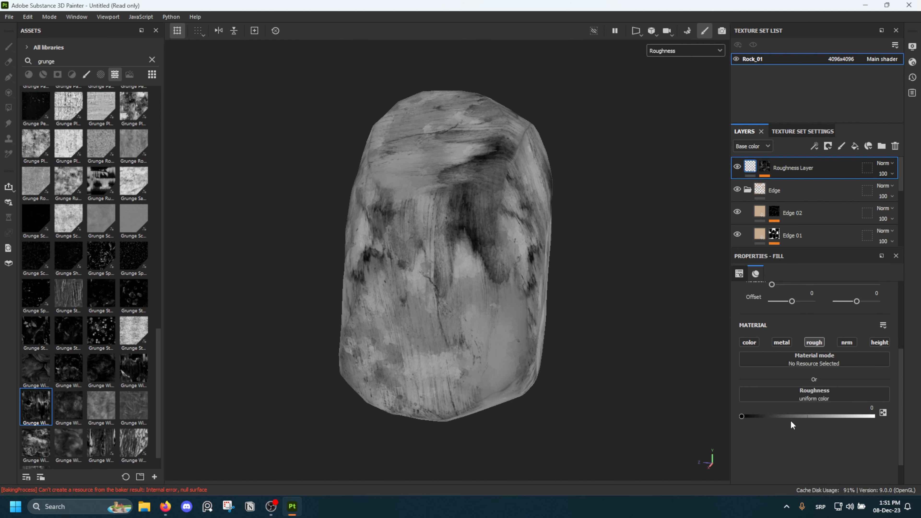
drag(790, 421, 830, 416)
click(861, 408)
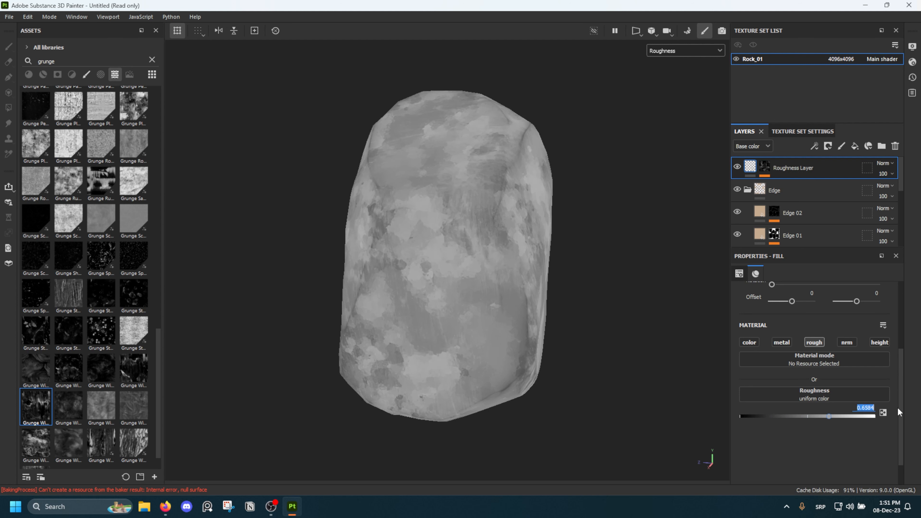
text(.35)
key(Return)
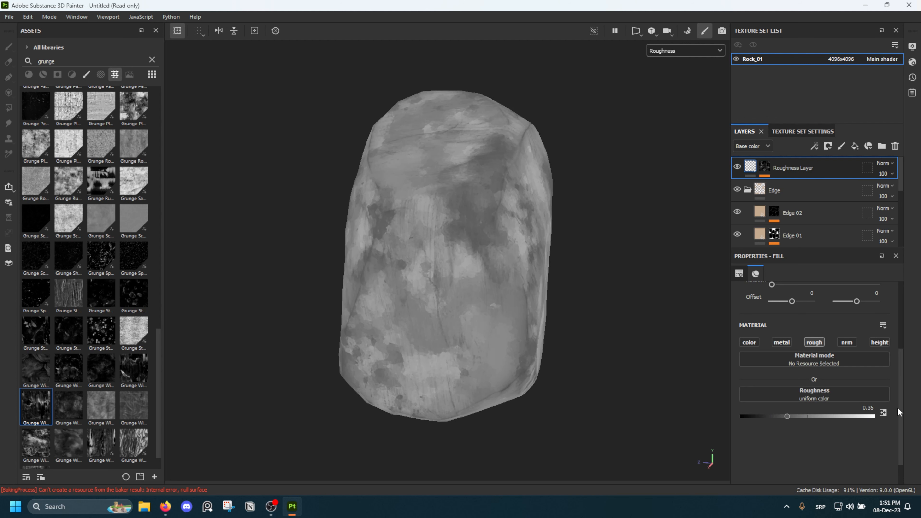
Set the tiling of the grunge fill in the Roughness Layer's mask to 2
alt+drag(428, 147, 490, 152)
click(765, 168)
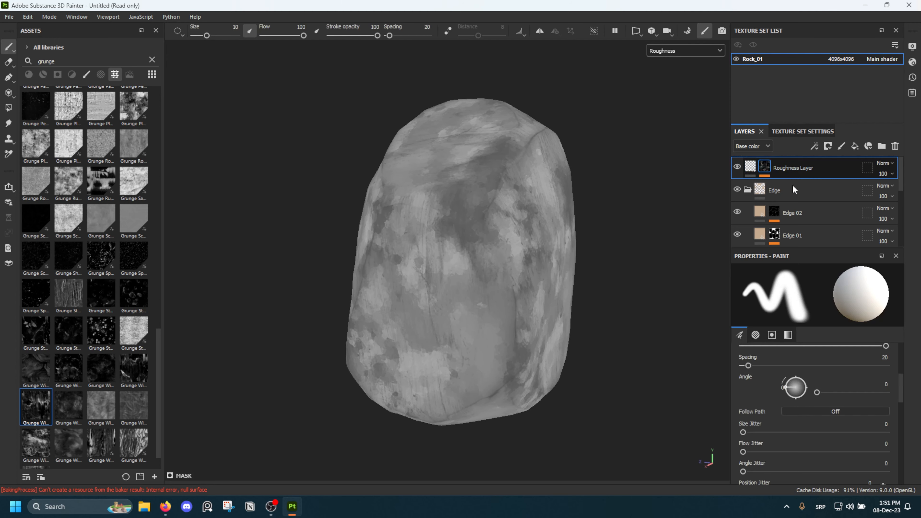
click(802, 185)
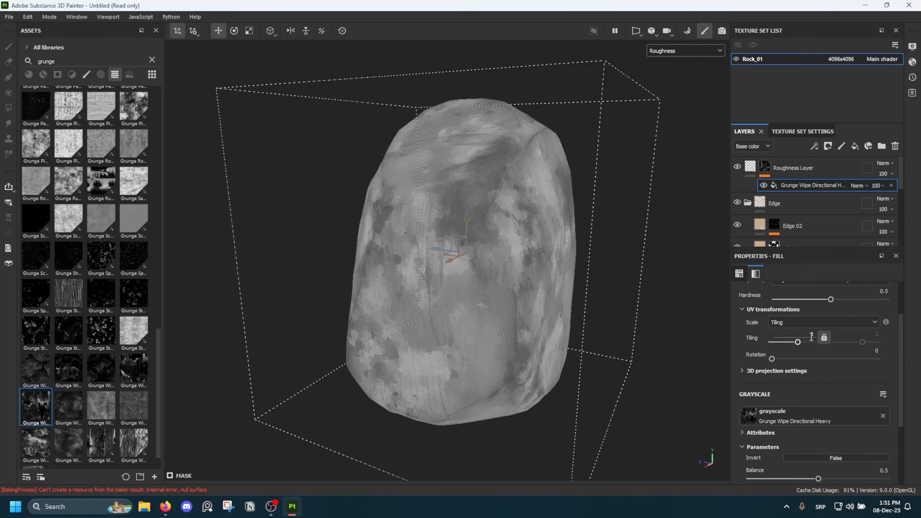
text(2)
key(Return)
Show the full material and compare the rock's surface with the Roughness Layer hidden and visible
alt+drag(560, 249, 426, 228)
key(m)
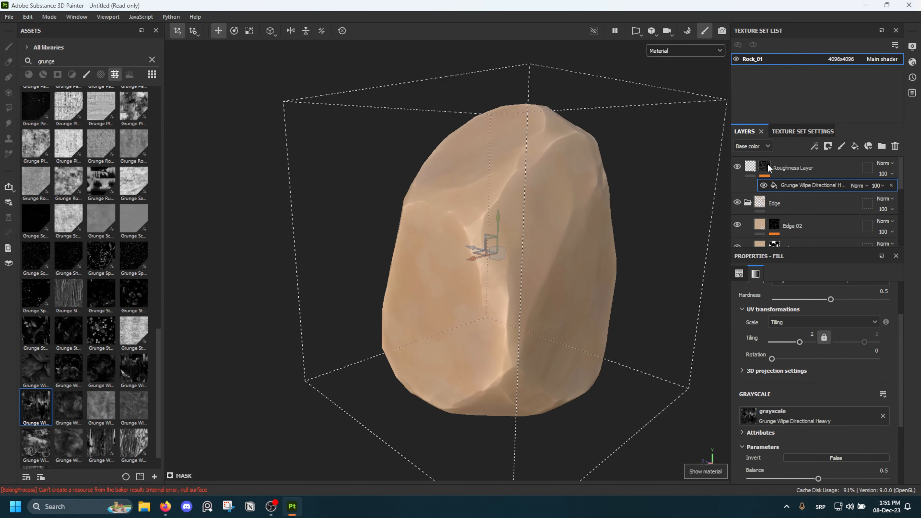
click(753, 203)
alt+drag(710, 220, 637, 190)
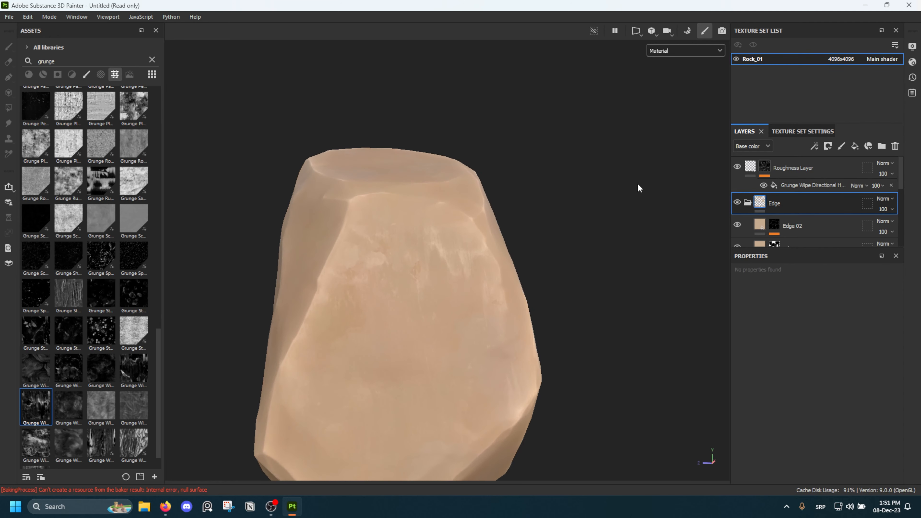
click(738, 167)
click(736, 167)
mouse_move(369, 253)
alt+mouse_down()
mouse_move(426, 197)
mouse_move(366, 237)
alt+mouse_up()
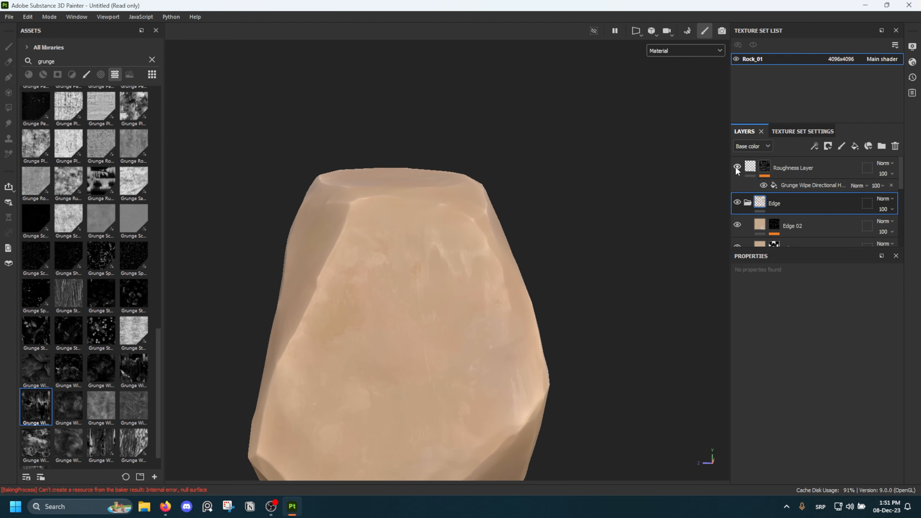
Examine the textured rock from all sides and under different lighting, checking its color variation, edges and shine
alt+drag(575, 228, 265, 273)
alt+middle_drag(265, 274, 498, 291)
scroll(463, 282, up, 3)
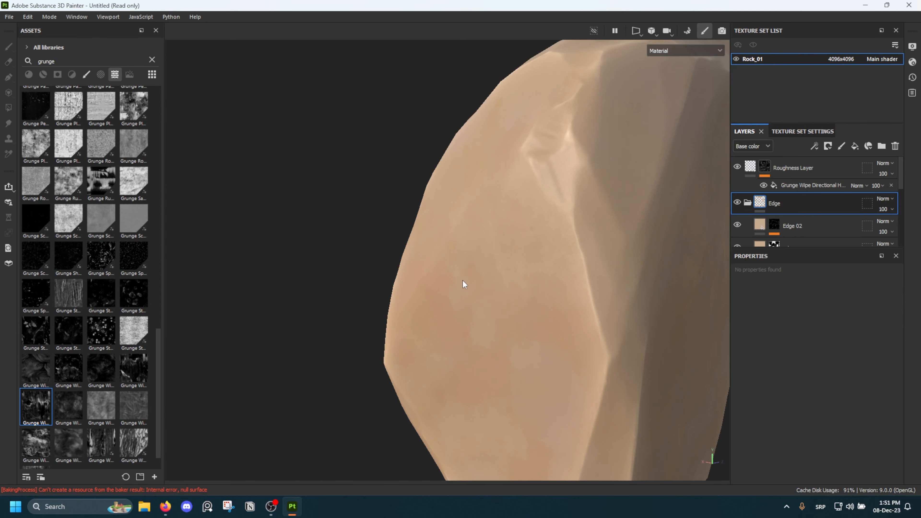
alt+drag(463, 282, 613, 239)
alt+middle_drag(613, 240, 582, 266)
mouse_move(582, 265)
alt+mouse_down()
mouse_move(637, 334)
mouse_move(674, 298)
mouse_move(670, 363)
mouse_move(673, 302)
mouse_move(644, 315)
mouse_move(578, 306)
mouse_move(426, 247)
mouse_move(421, 279)
mouse_move(451, 165)
mouse_move(477, 259)
mouse_move(461, 179)
mouse_move(489, 232)
mouse_move(470, 242)
mouse_move(397, 206)
mouse_move(477, 177)
mouse_move(405, 192)
mouse_move(397, 165)
mouse_move(386, 209)
mouse_move(407, 200)
mouse_move(431, 205)
mouse_move(375, 290)
mouse_move(479, 247)
mouse_move(626, 246)
alt+mouse_up()
scroll(421, 278, down, 3)
scroll(857, 199, down, 5)
scroll(794, 217, up, 2)
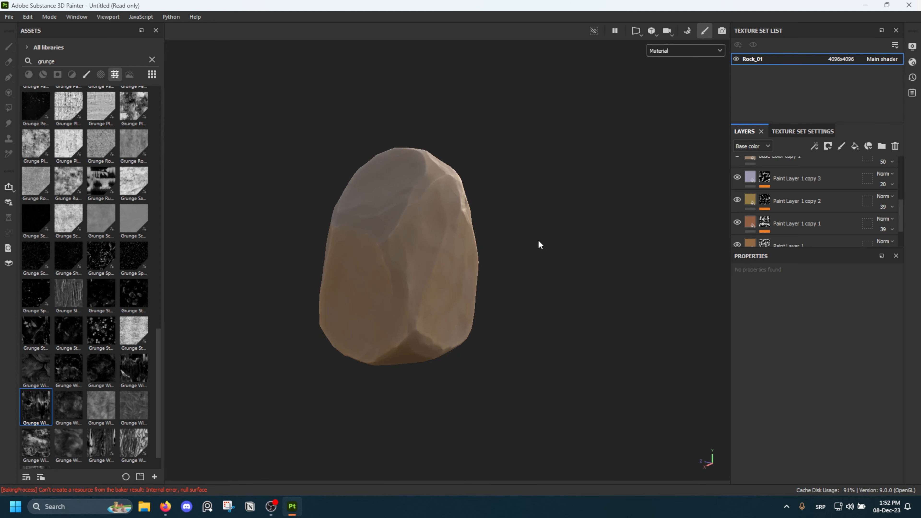
shift+right_drag(538, 240, 499, 235)
alt+middle_drag(483, 238, 503, 277)
scroll(500, 278, up, 3)
alt+drag(501, 279, 429, 288)
alt+middle_drag(430, 288, 458, 250)
scroll(458, 251, down, 2)
alt+drag(444, 254, 470, 256)
shift+right_drag(470, 256, 450, 257)
alt+middle_drag(432, 254, 464, 254)
scroll(450, 265, up, 2)
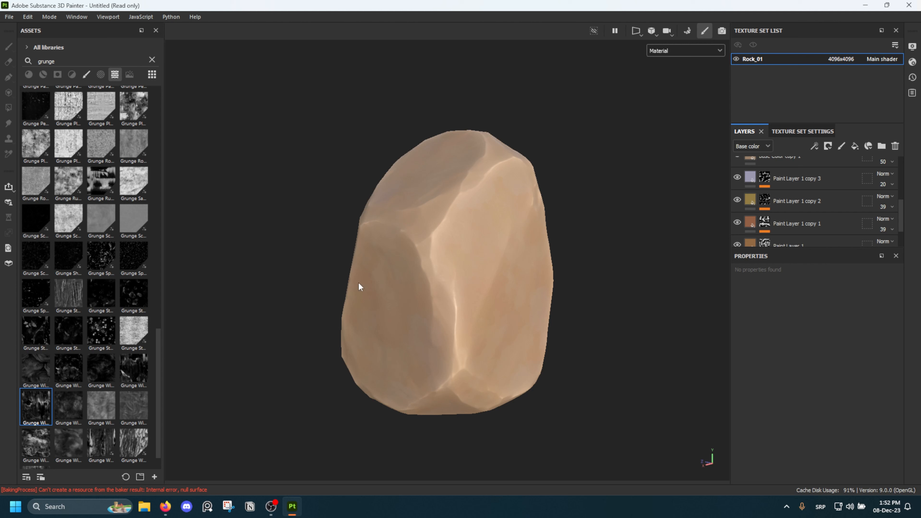
alt+drag(427, 237, 439, 247)
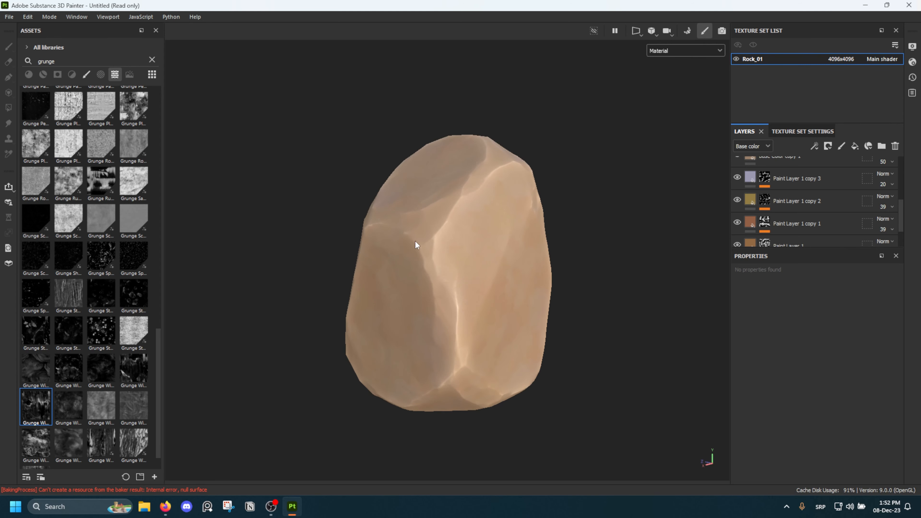